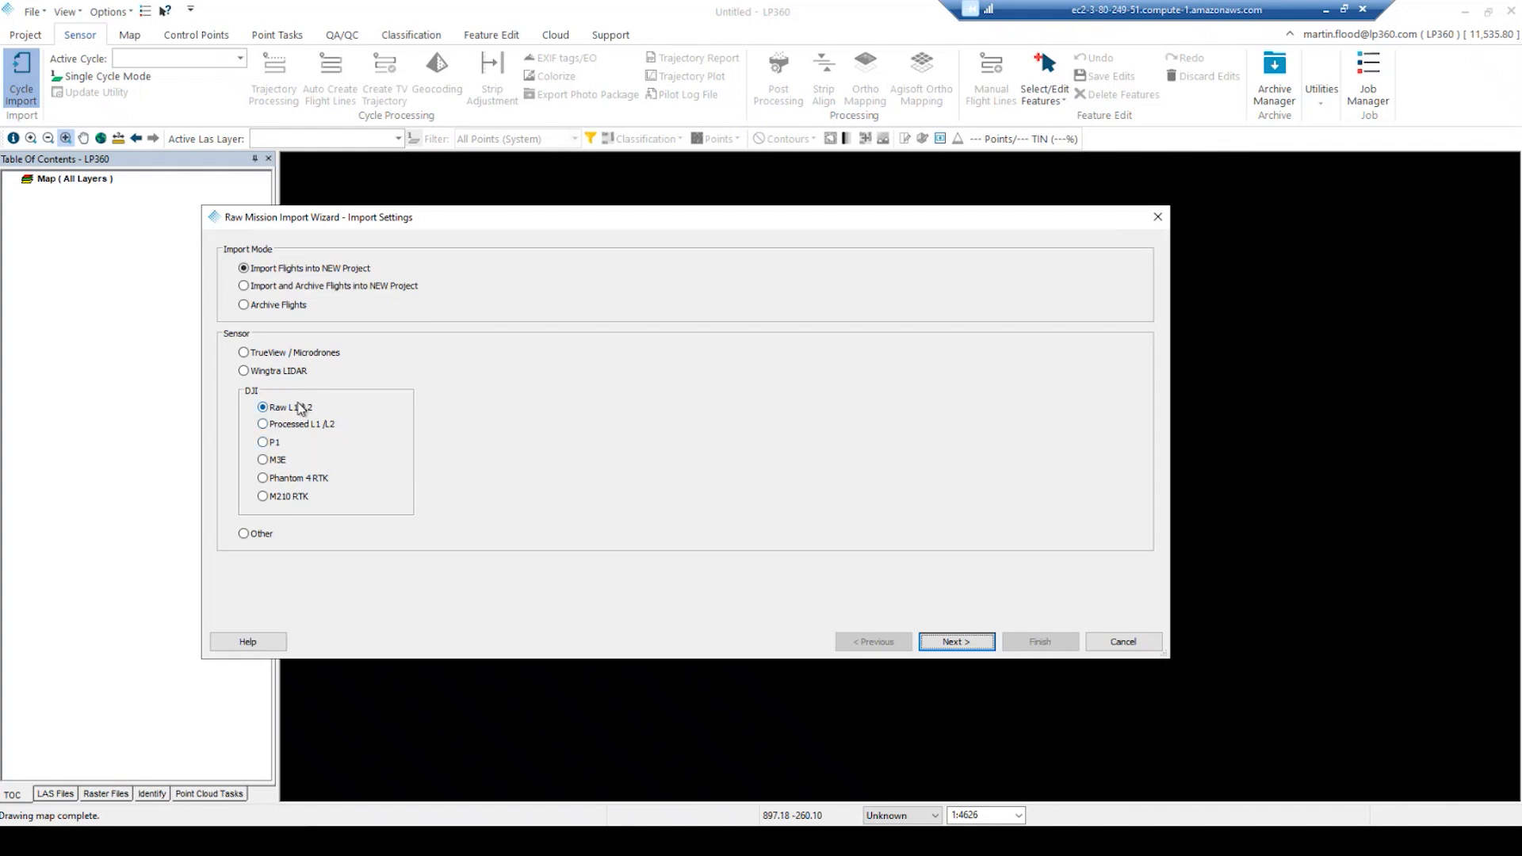
left_click(956, 642)
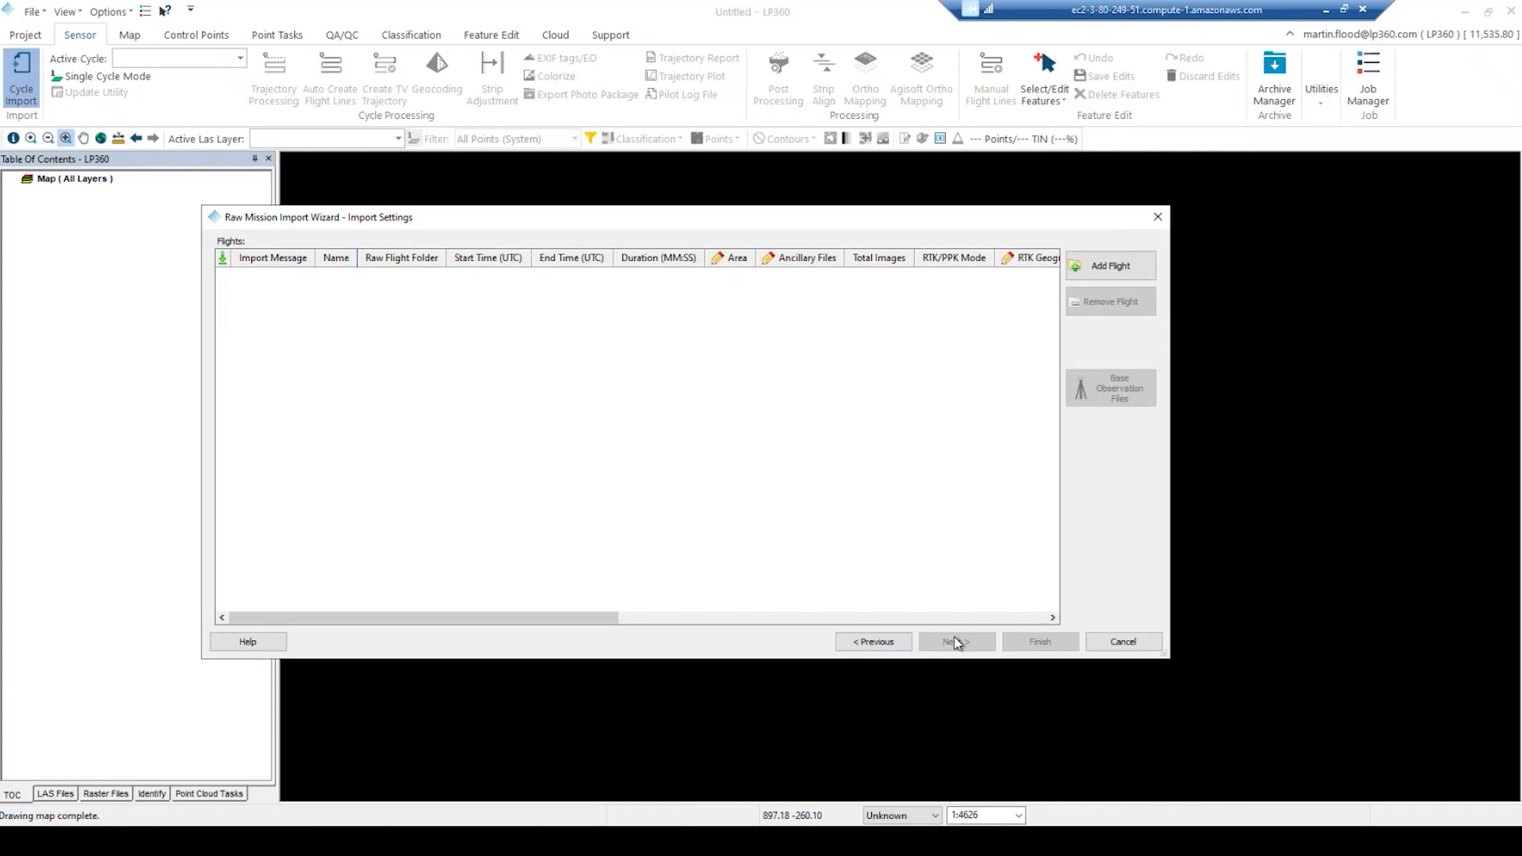
left_click(1109, 268)
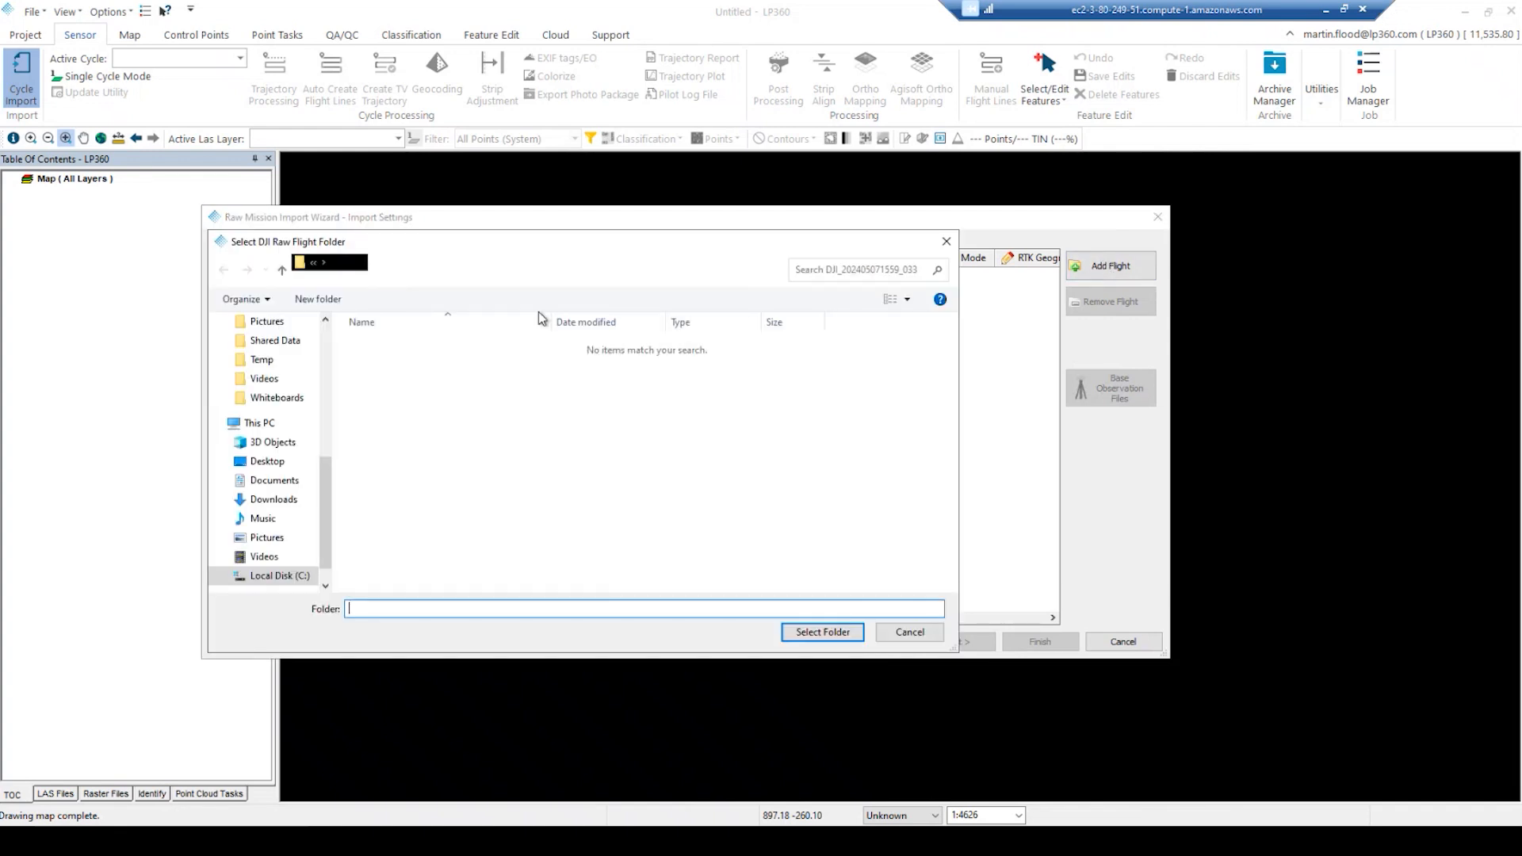
left_click(283, 271)
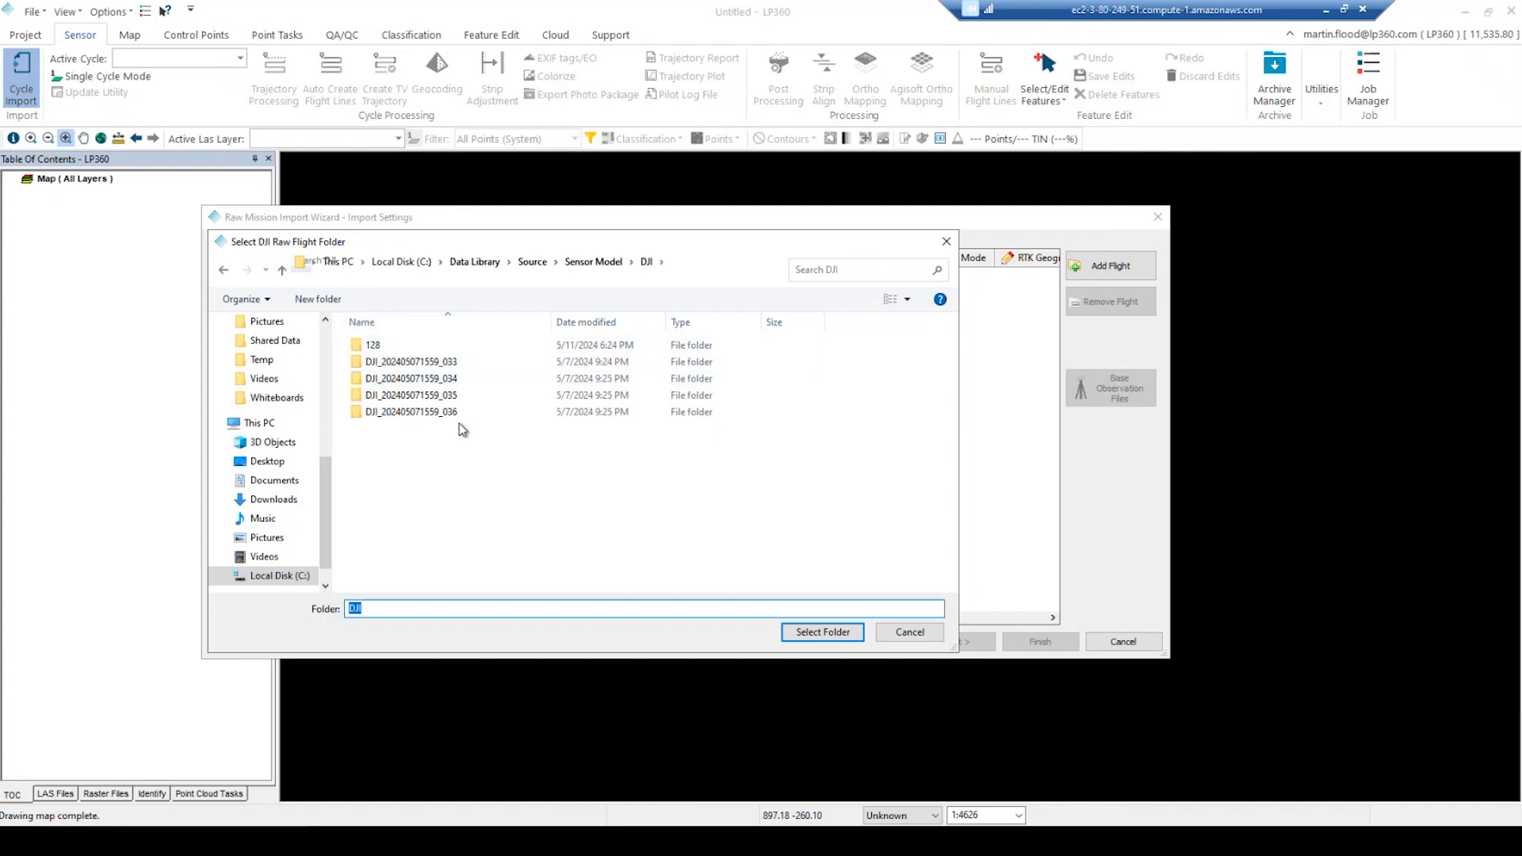
left_click(445, 364)
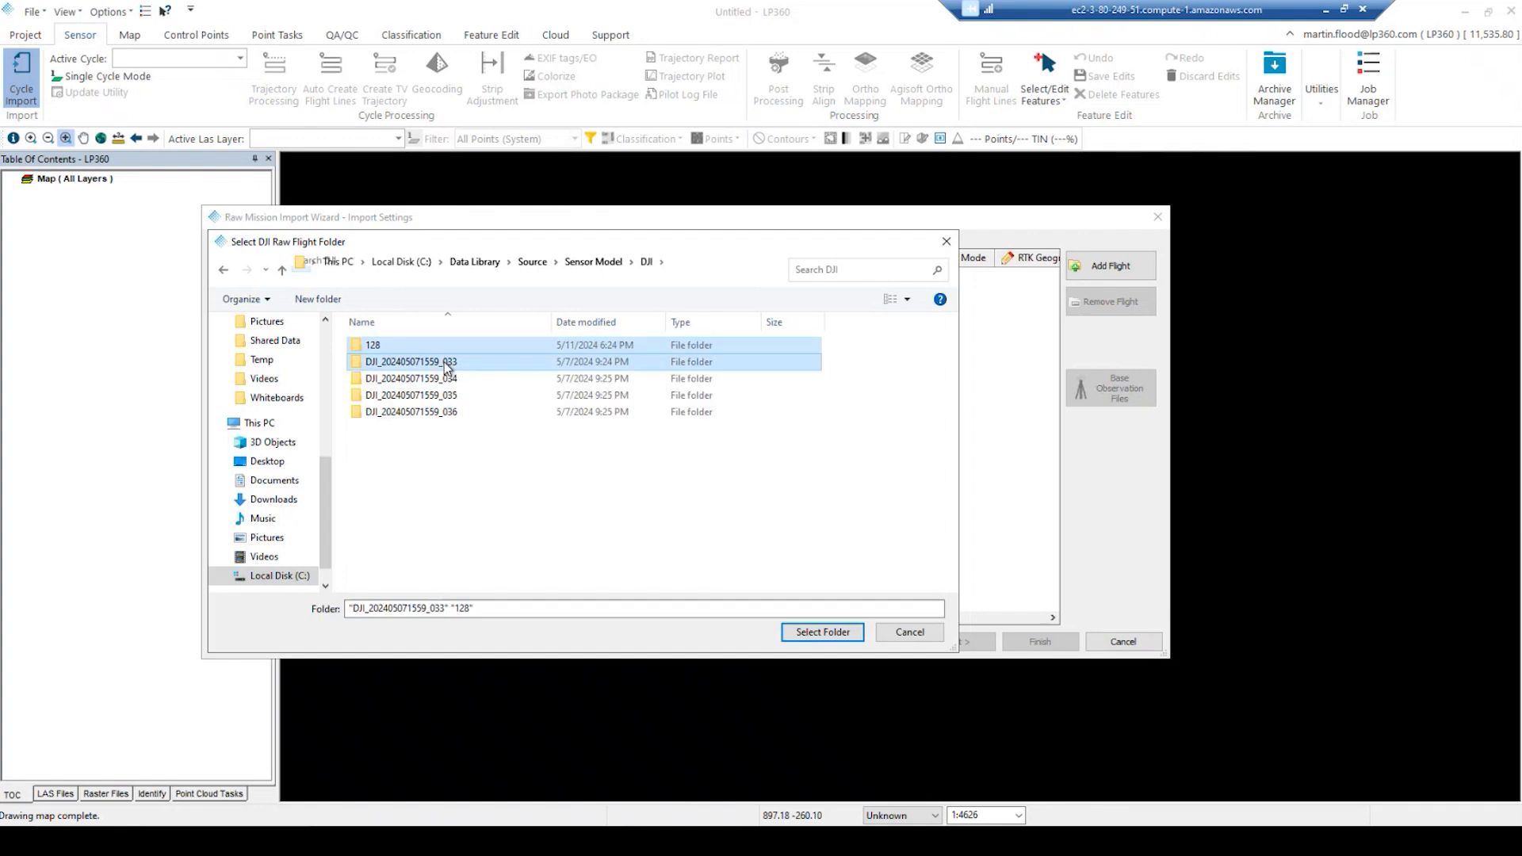
left_click(446, 411, "shift")
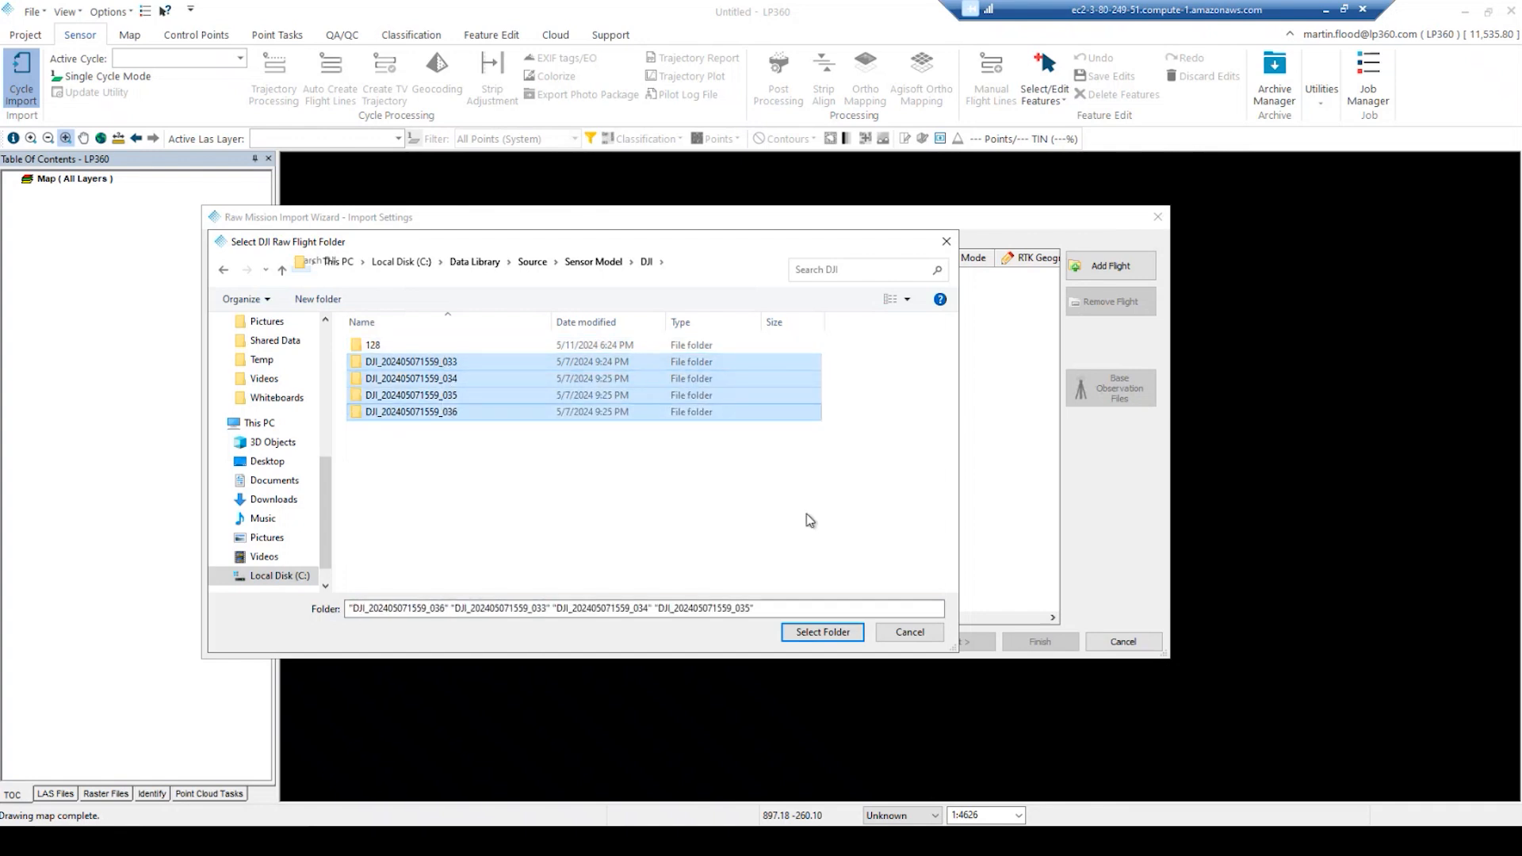
left_click(804, 633)
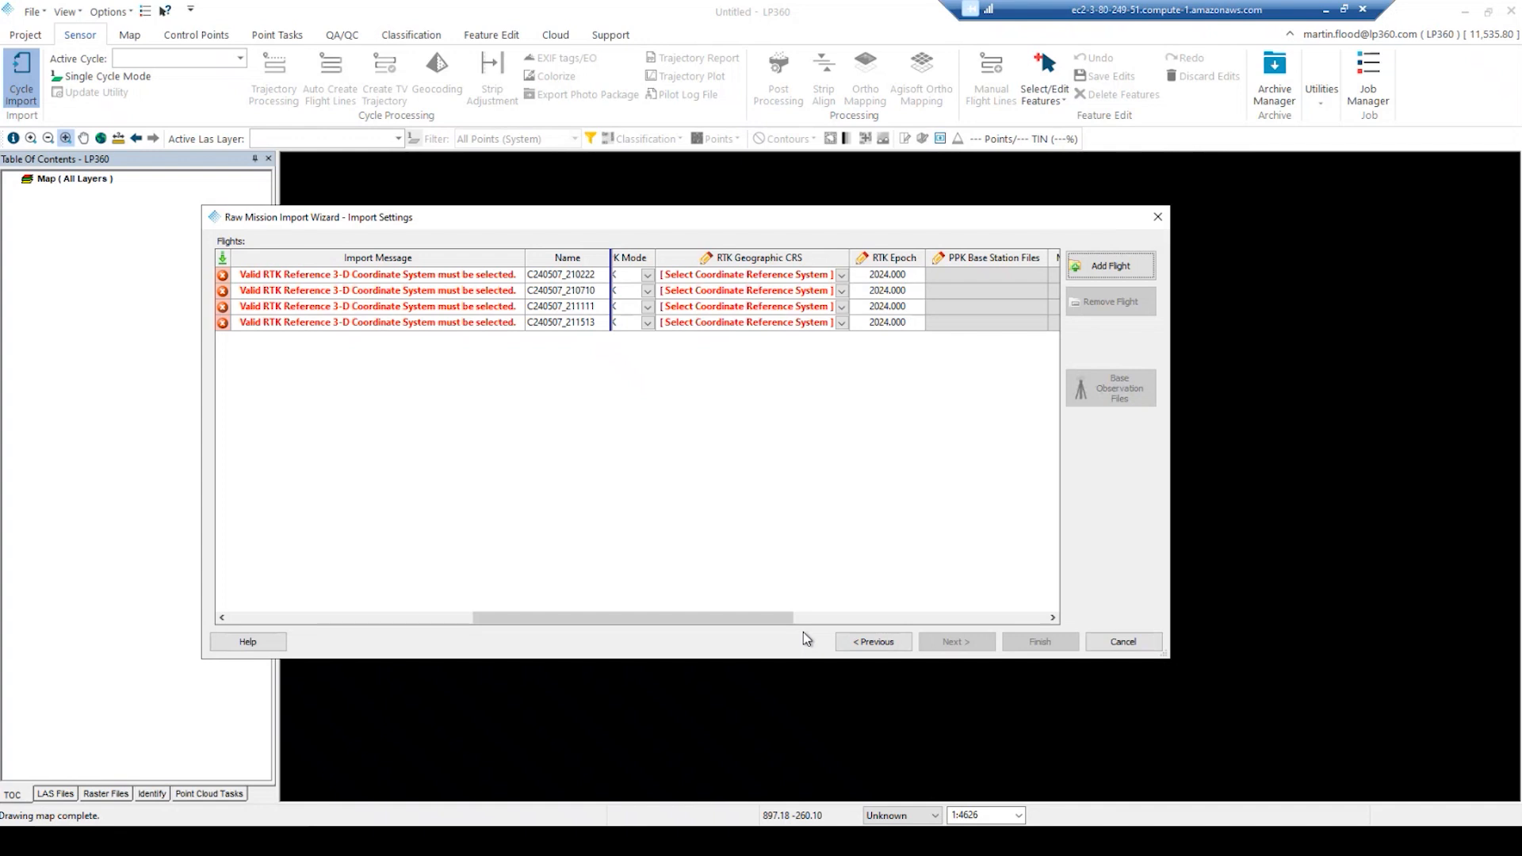
- Set the RTK geographic CRS of the four flights to NAD83(2011) + Ellipsoid (Meters) and continue to the output project settings
left_click_drag(502, 616, 236, 627)
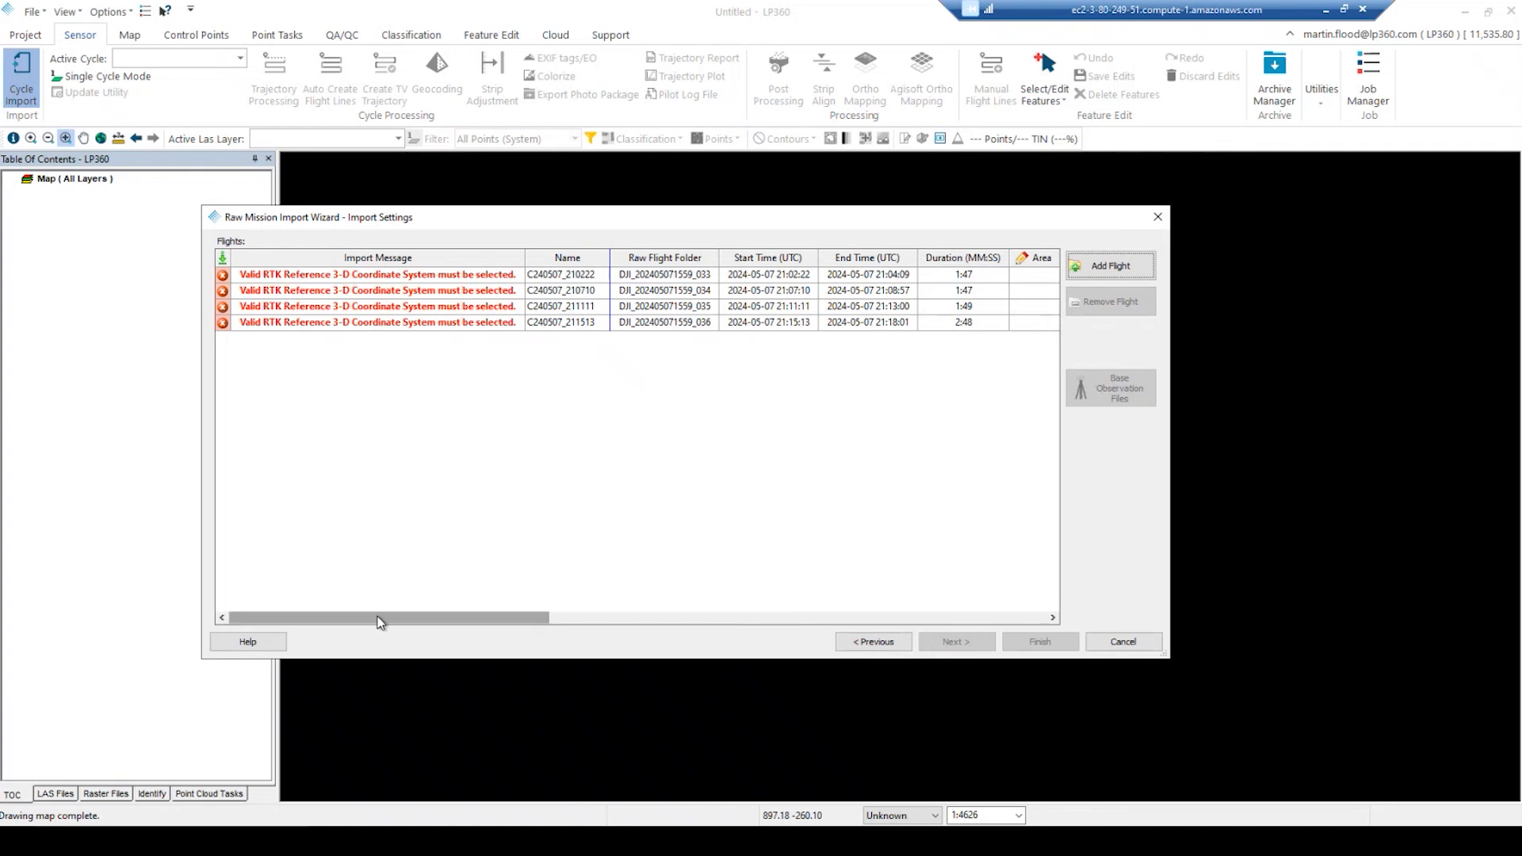
left_click_drag(379, 622, 606, 619)
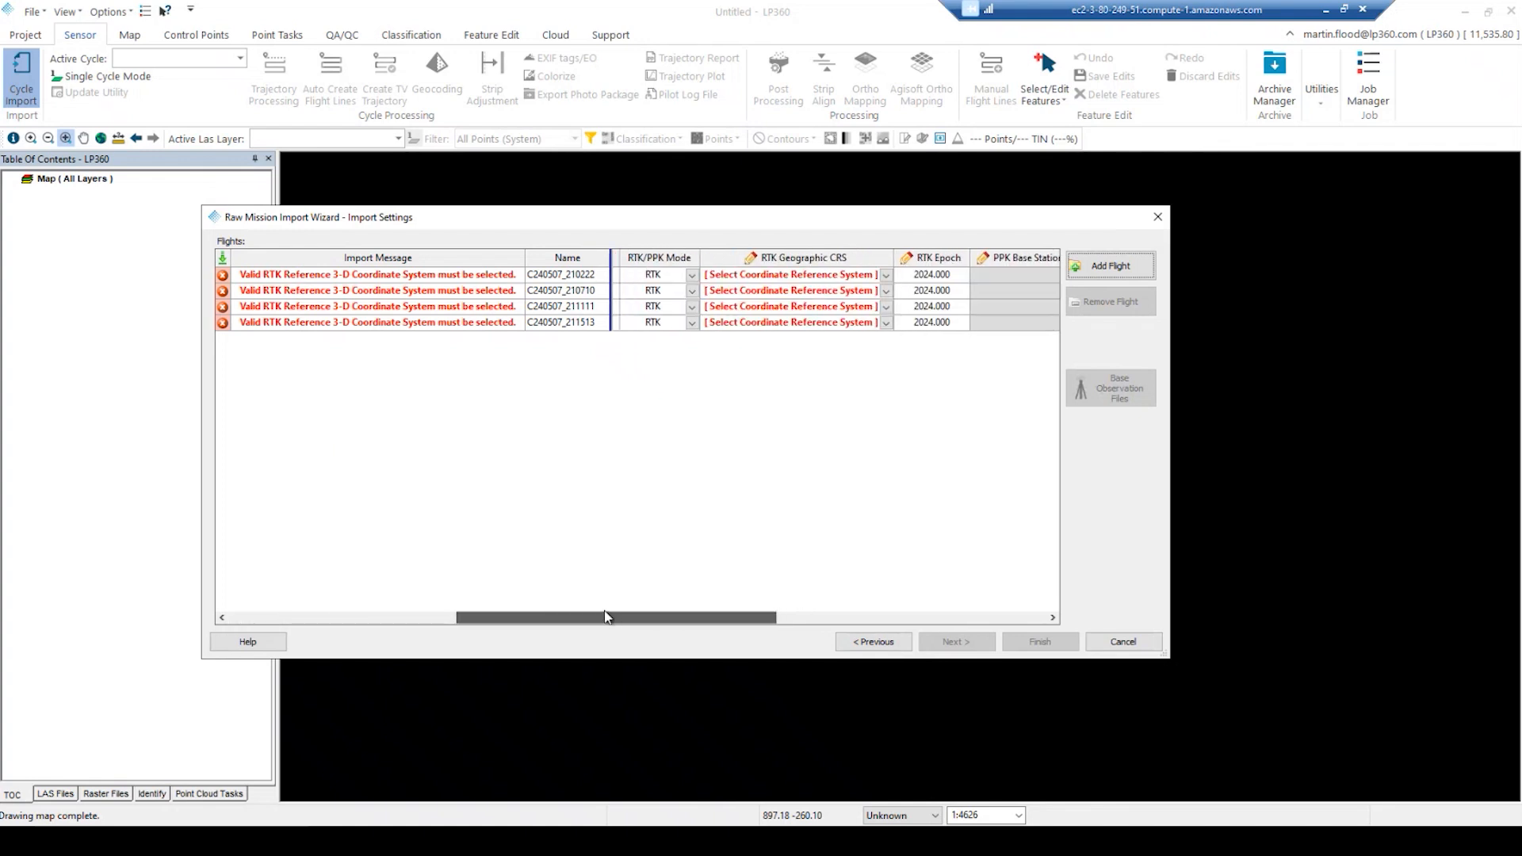
left_click(842, 277)
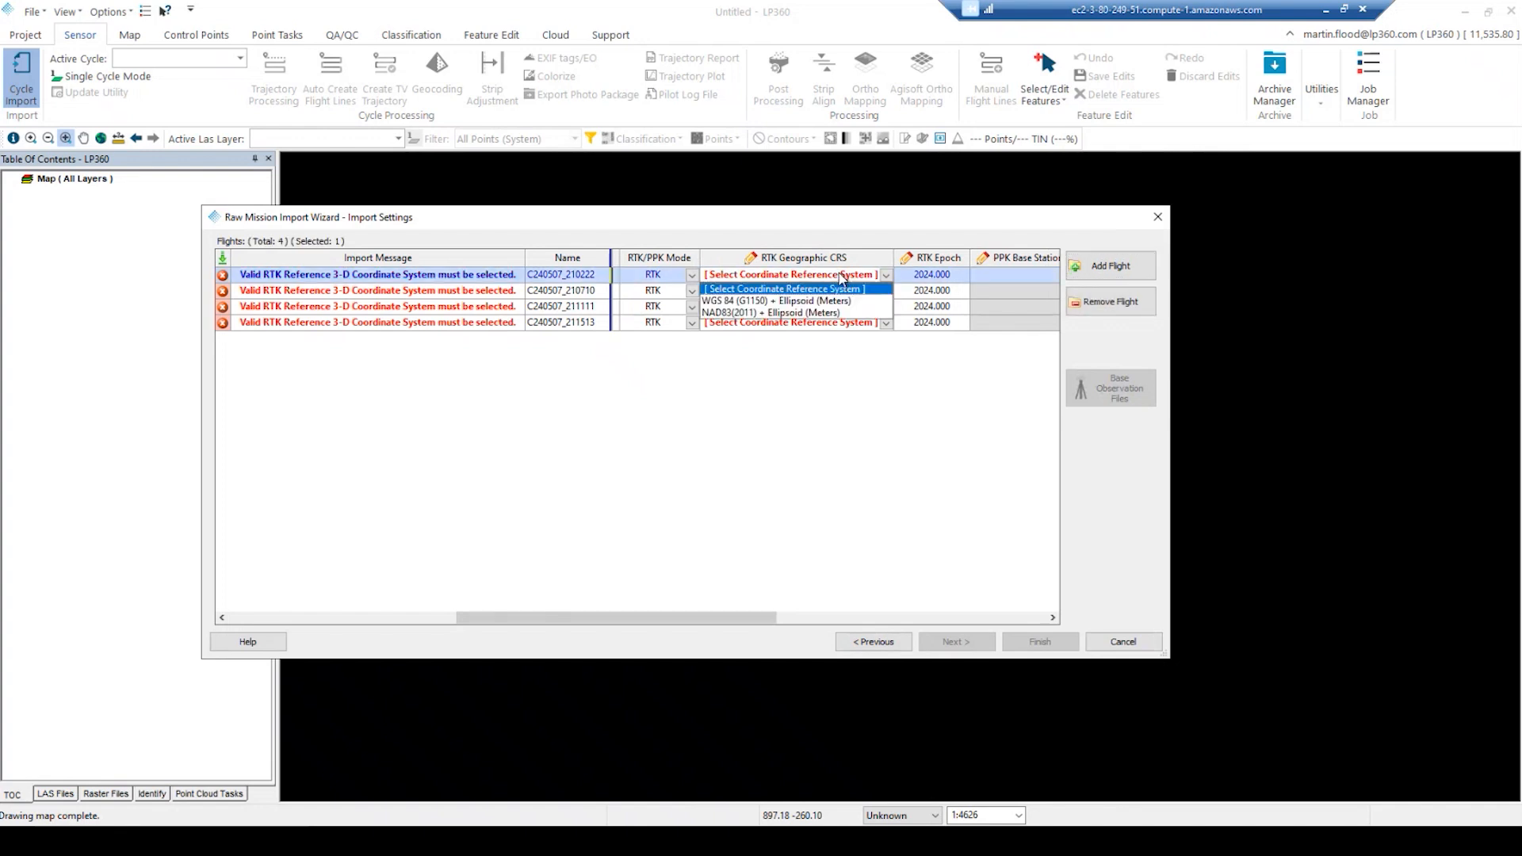
left_click(812, 312)
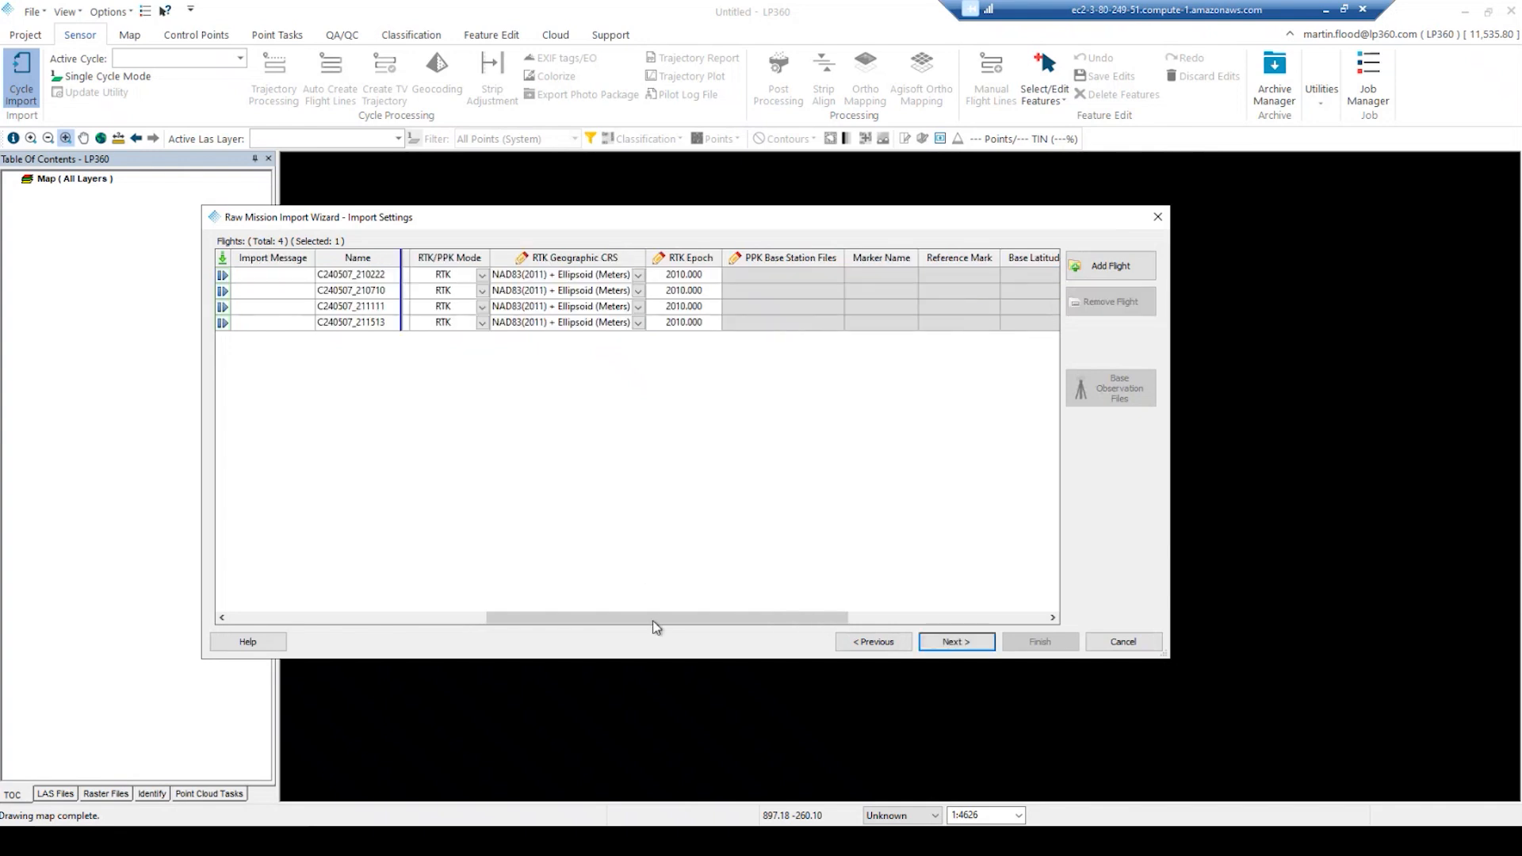
left_click_drag(640, 621, 380, 631)
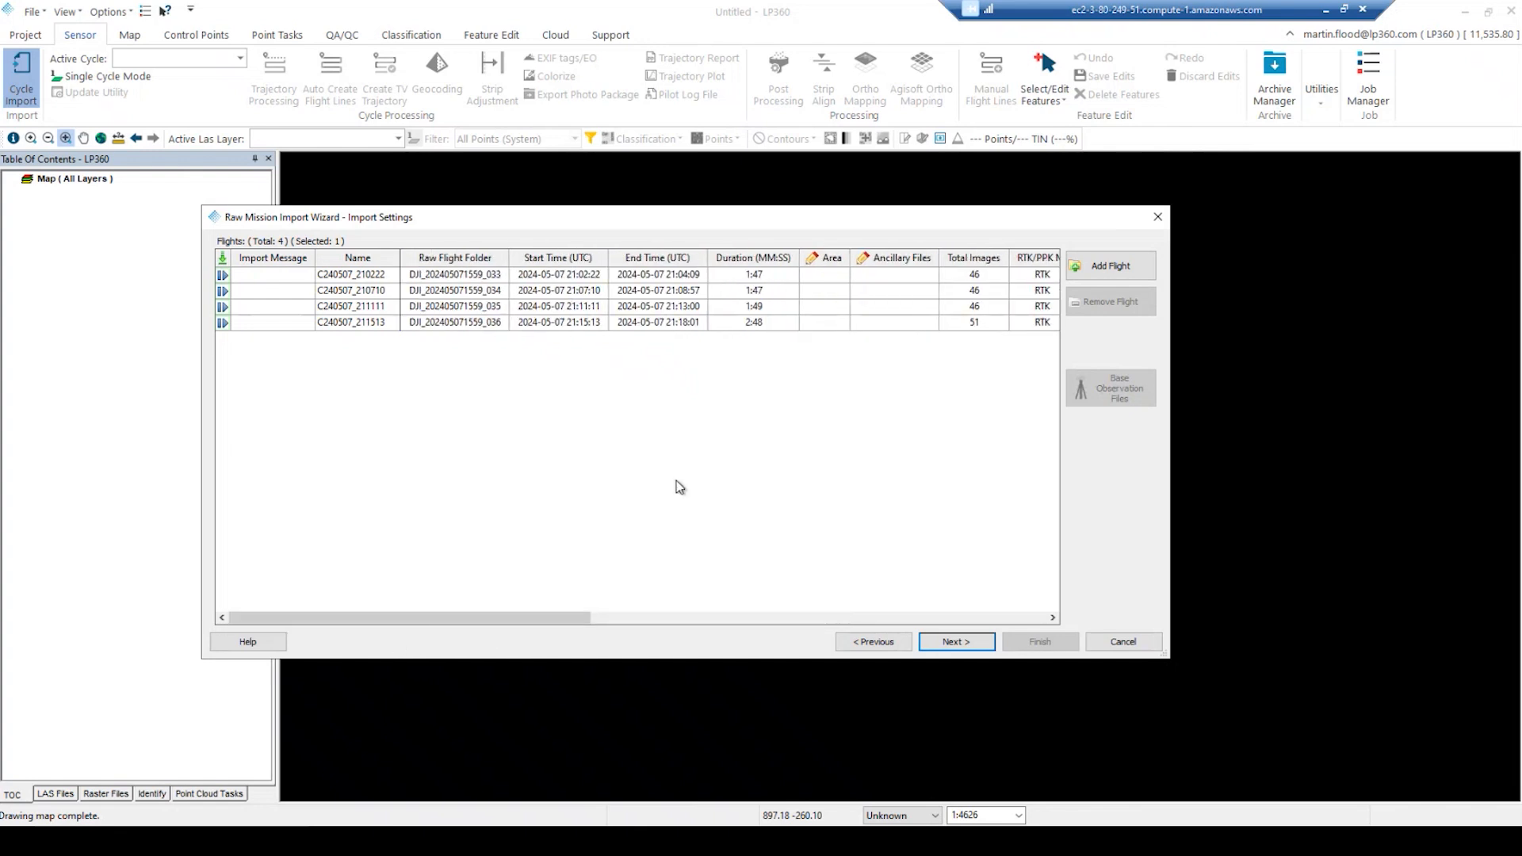
left_click(955, 643)
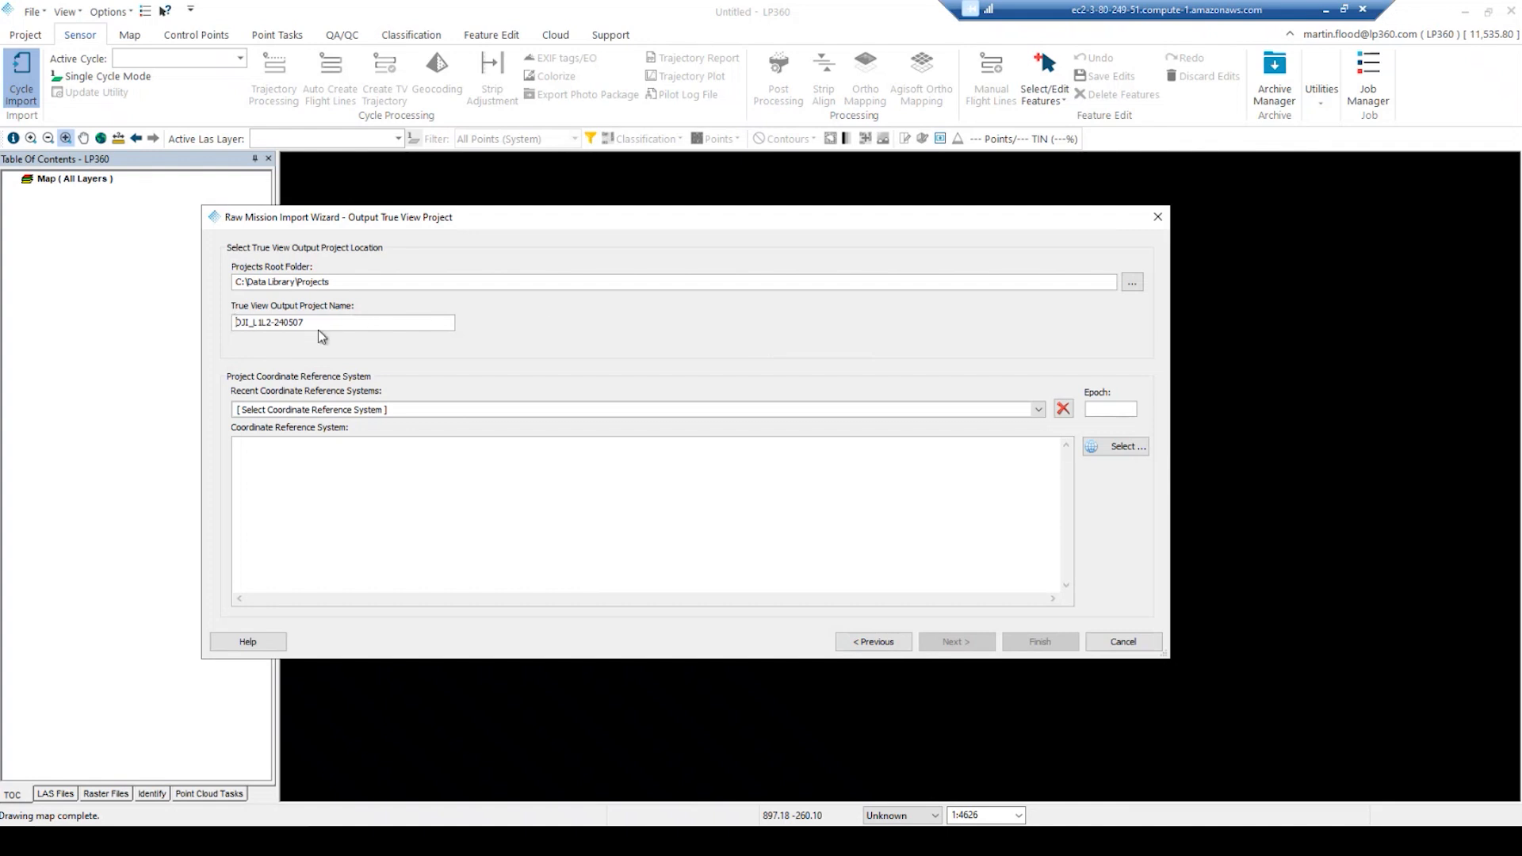
- Prefix the output project name with "Web Demonstration - L2 -" and set the project CRS to NAD83(2011) / Alabama East + Ellipsoid (Meters)
type("Web Demonstration - L2 -")
left_click(1038, 410)
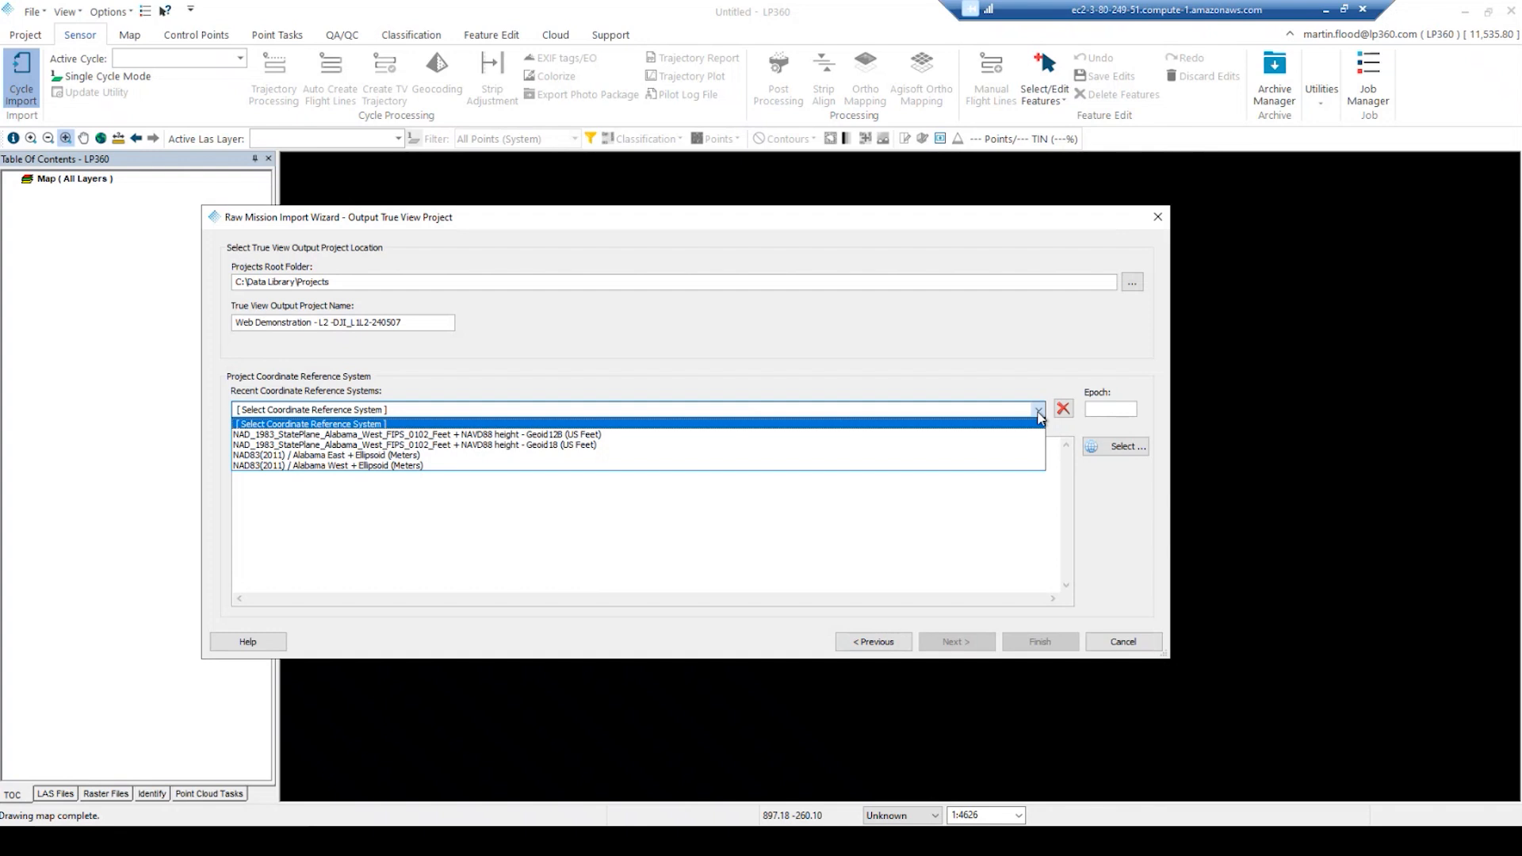
left_click(370, 460)
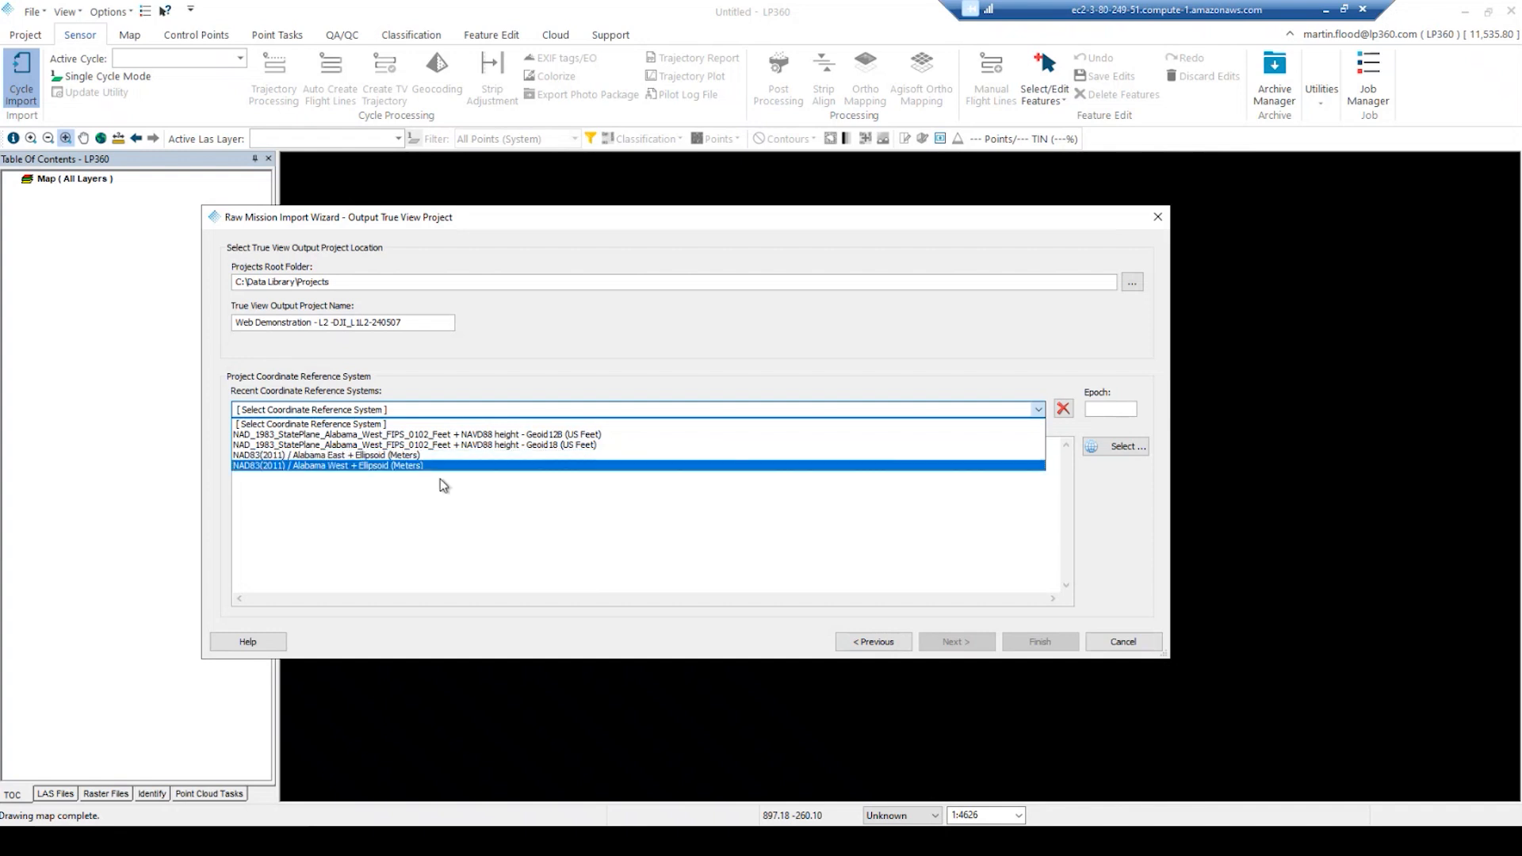
left_click(1109, 444)
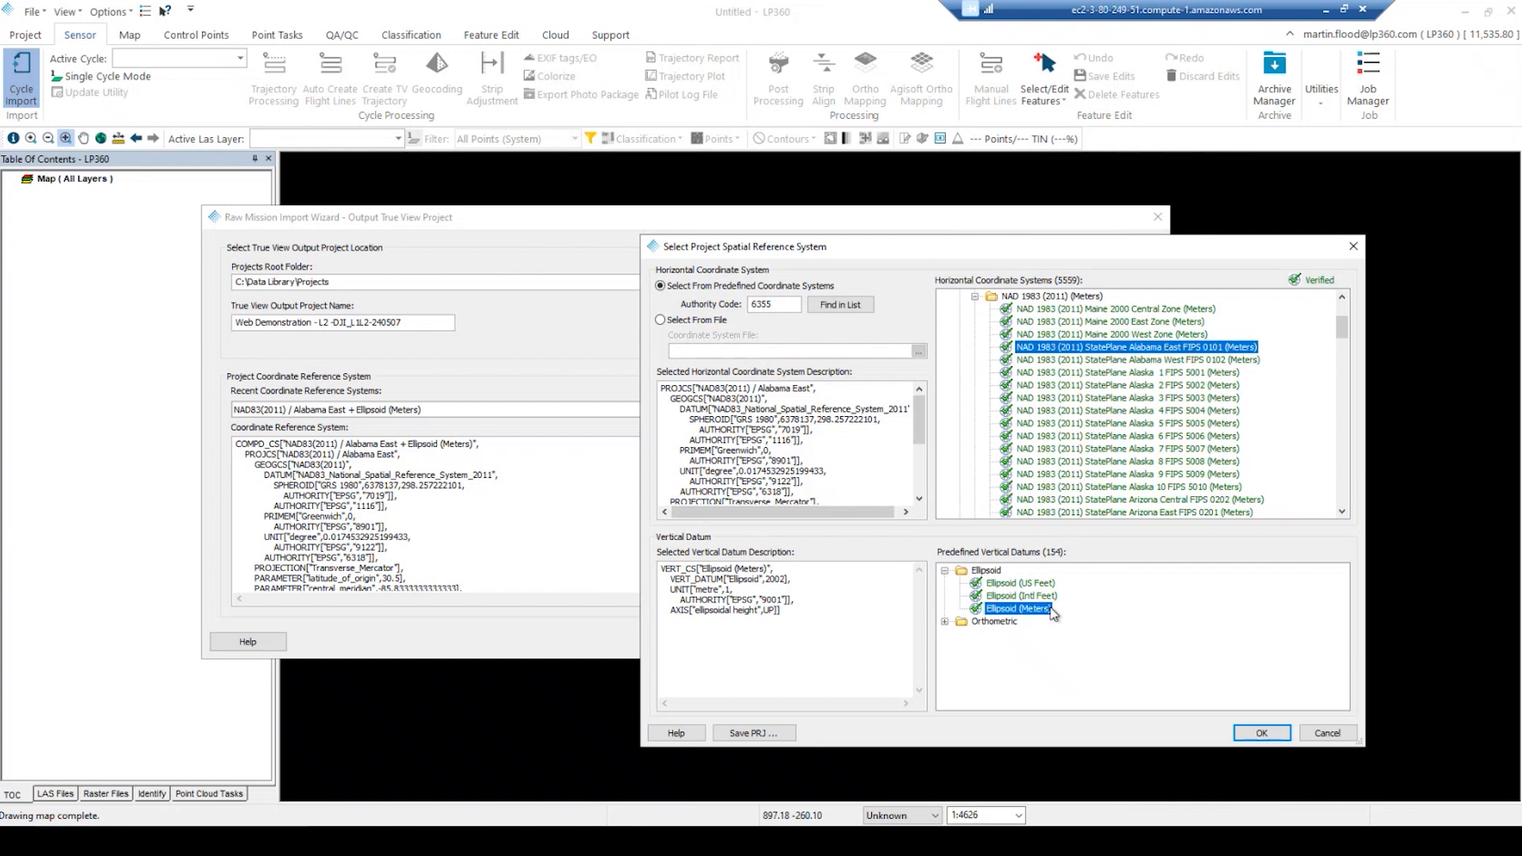
left_click_drag(1341, 335, 1341, 325)
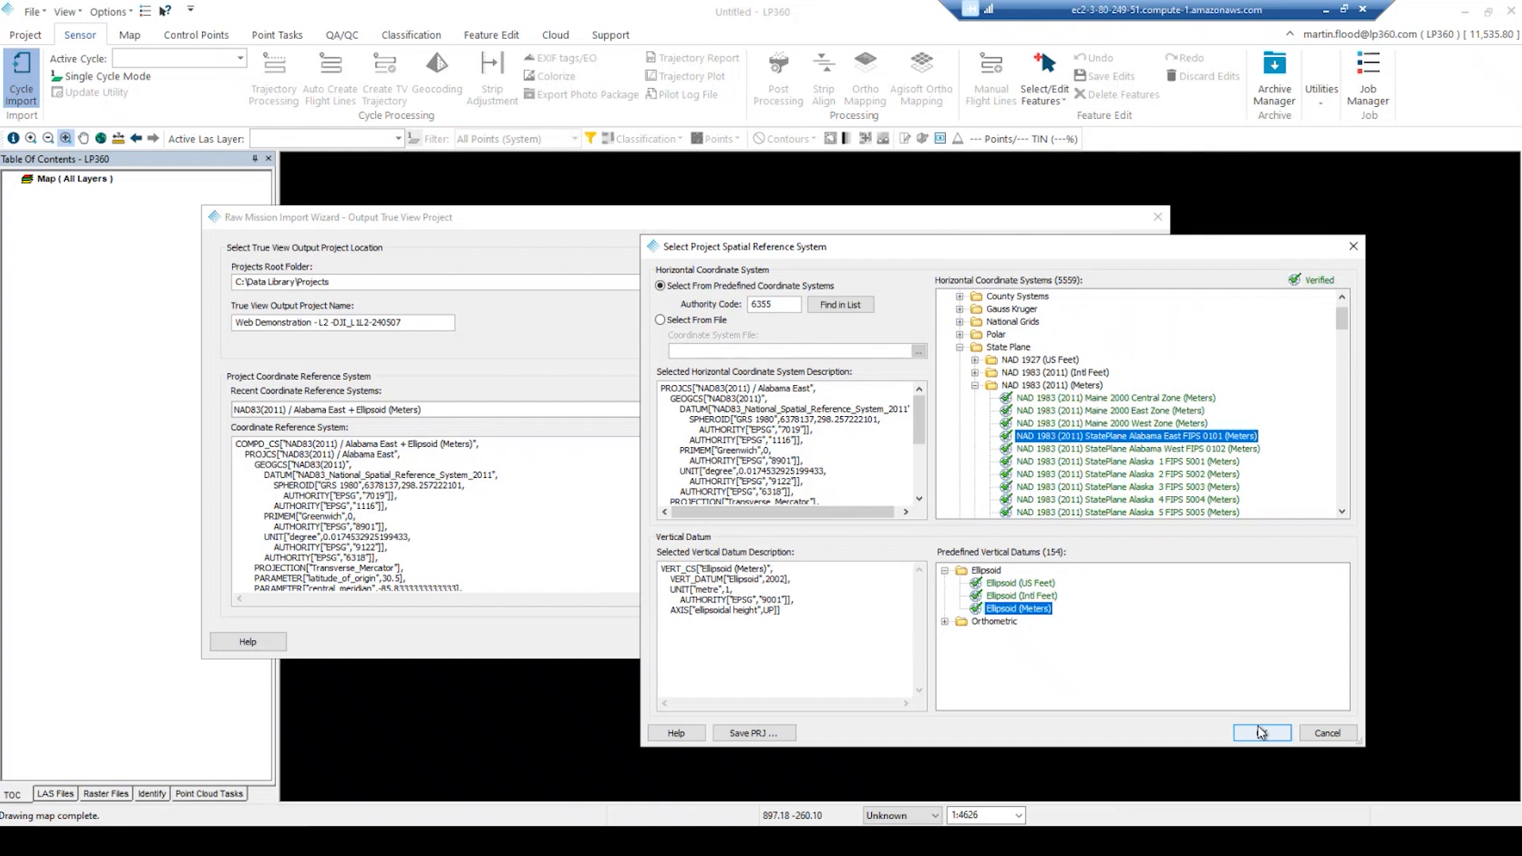
left_click(1258, 733)
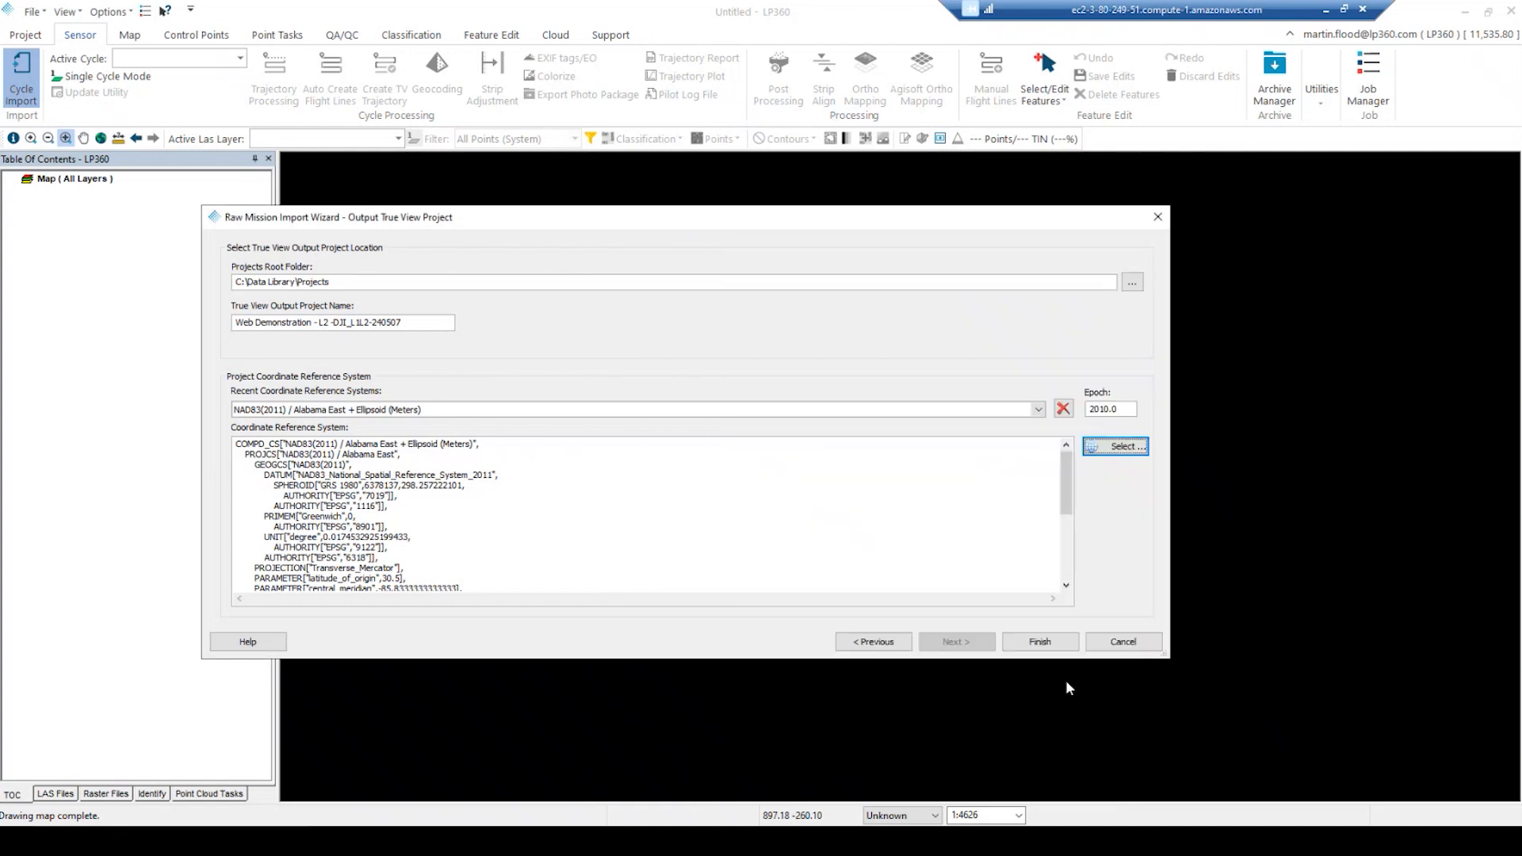
- Finish importing the flights into the new project and hide the Google Hybrid layer
left_click(1059, 642)
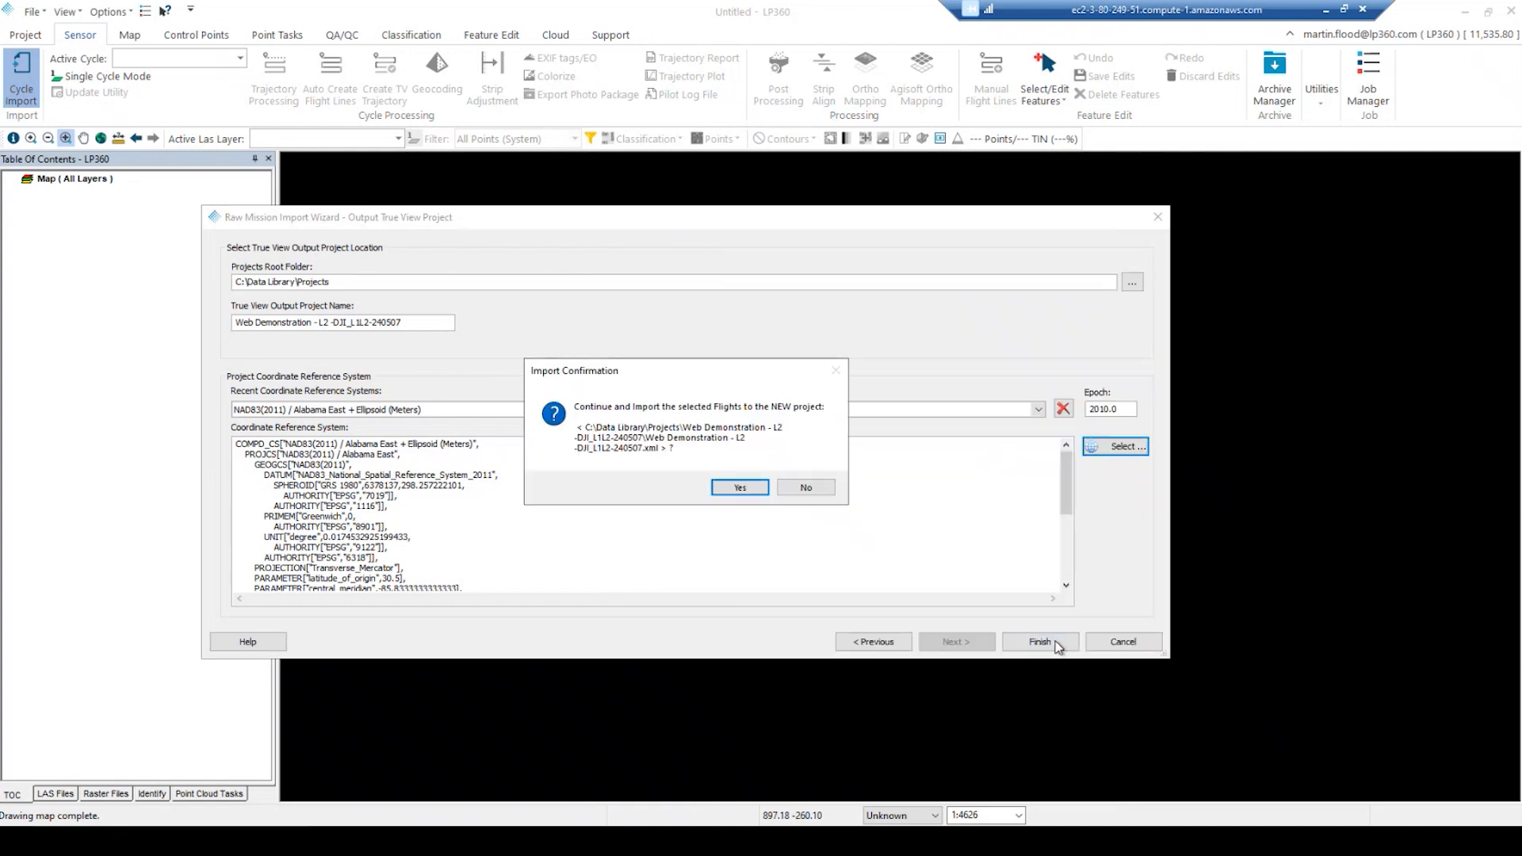
left_click(738, 489)
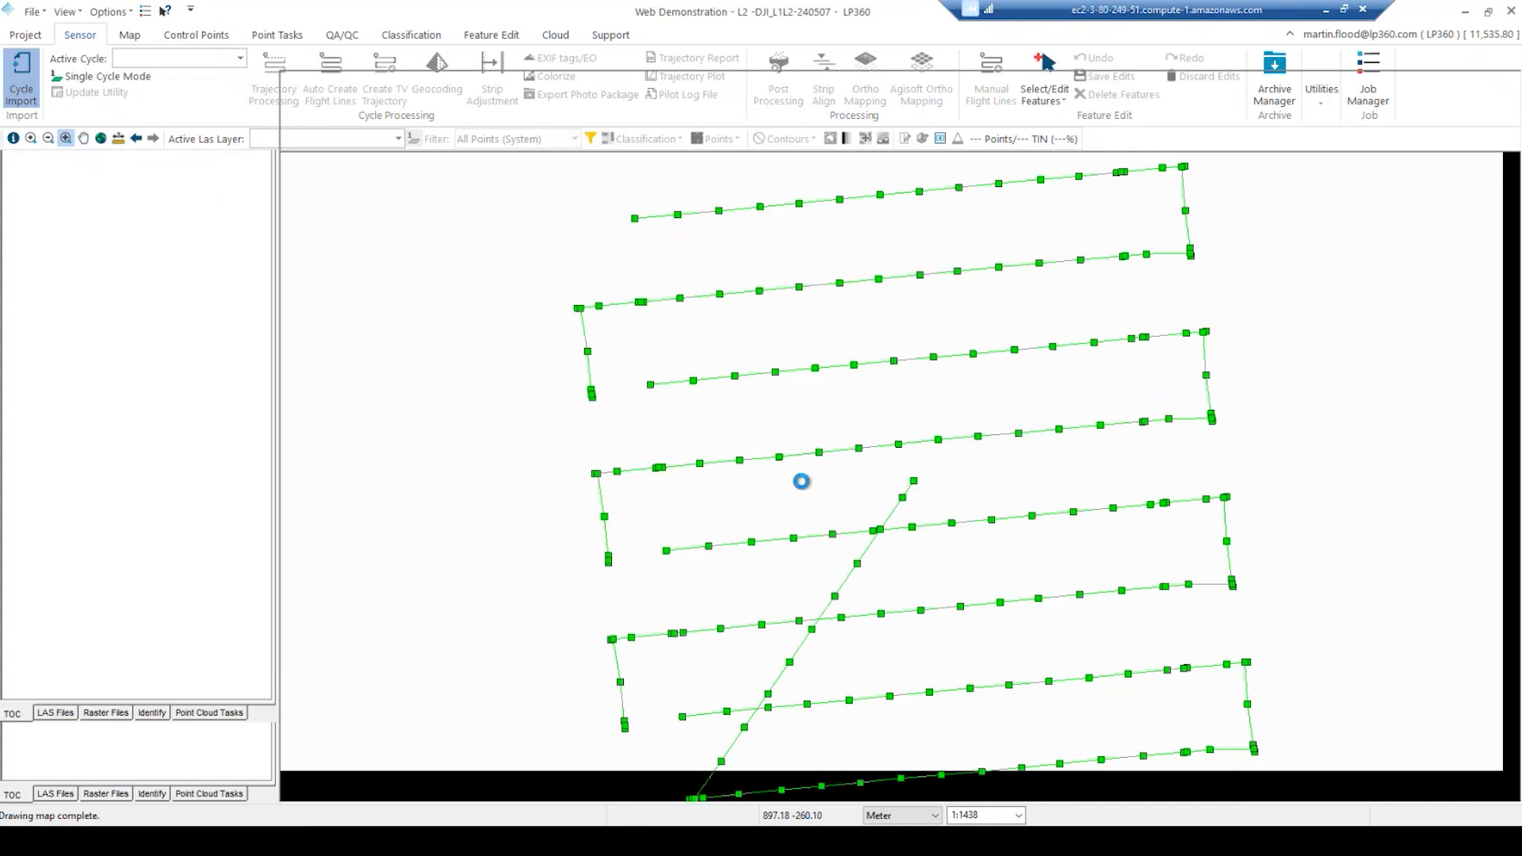
scroll(802, 483, "down", 1)
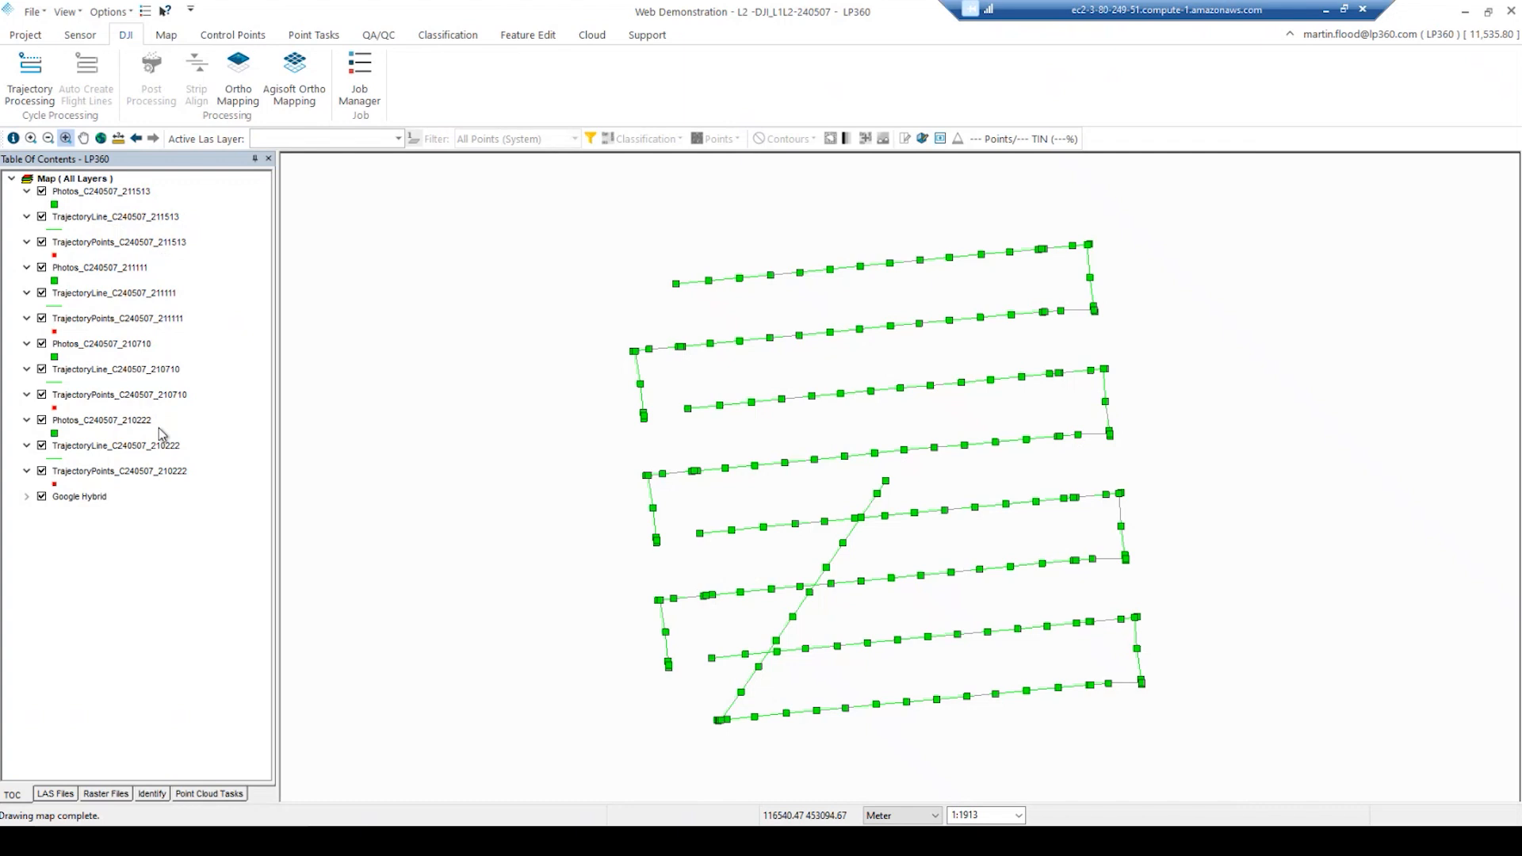
left_click(42, 496)
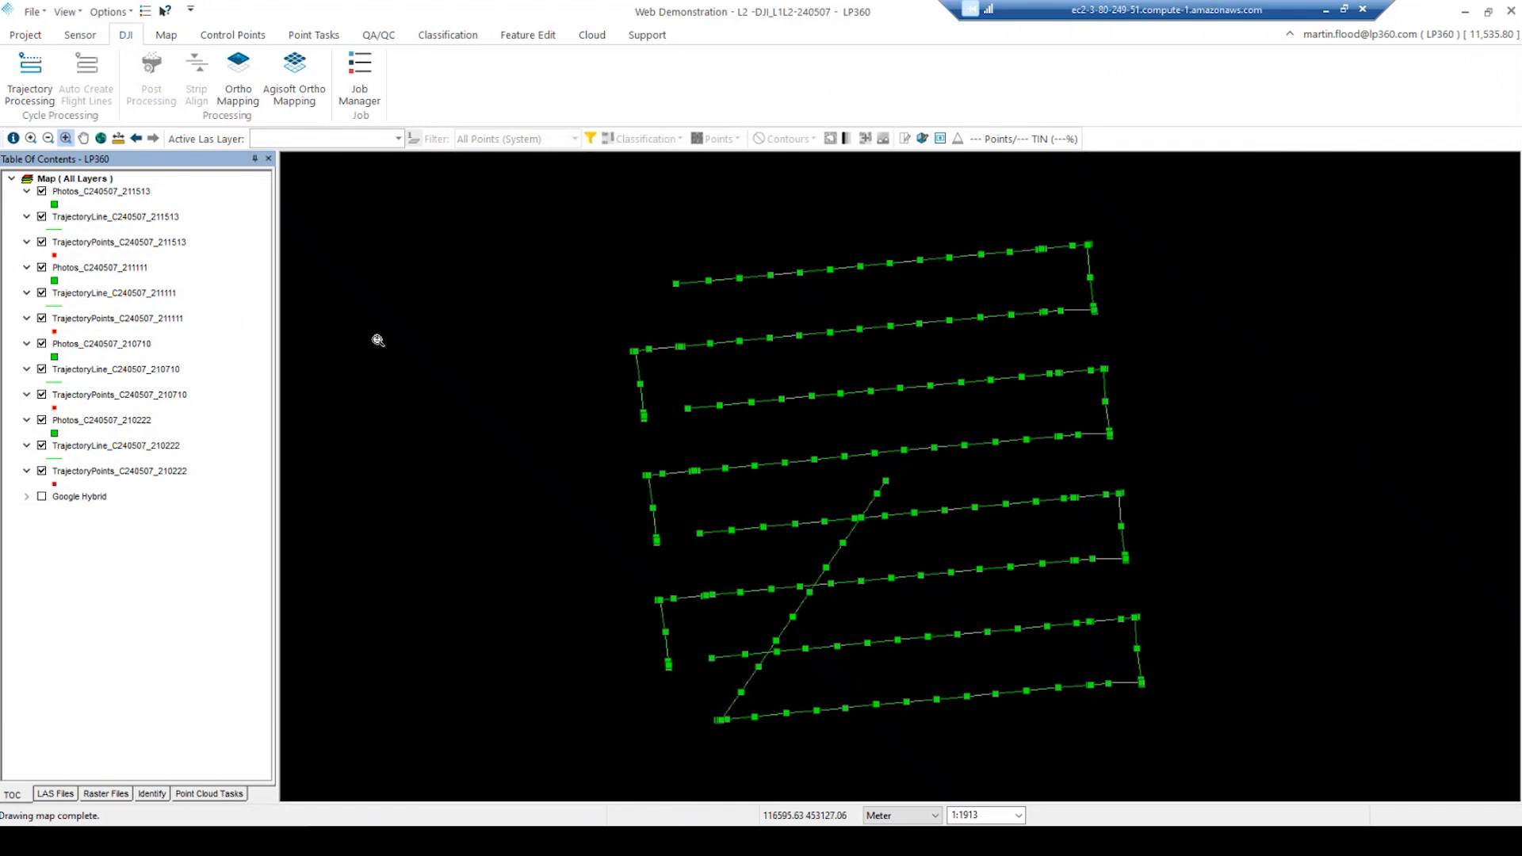
- Submit trajectory processing jobs for all four flights to the Job Manager
left_click(36, 88)
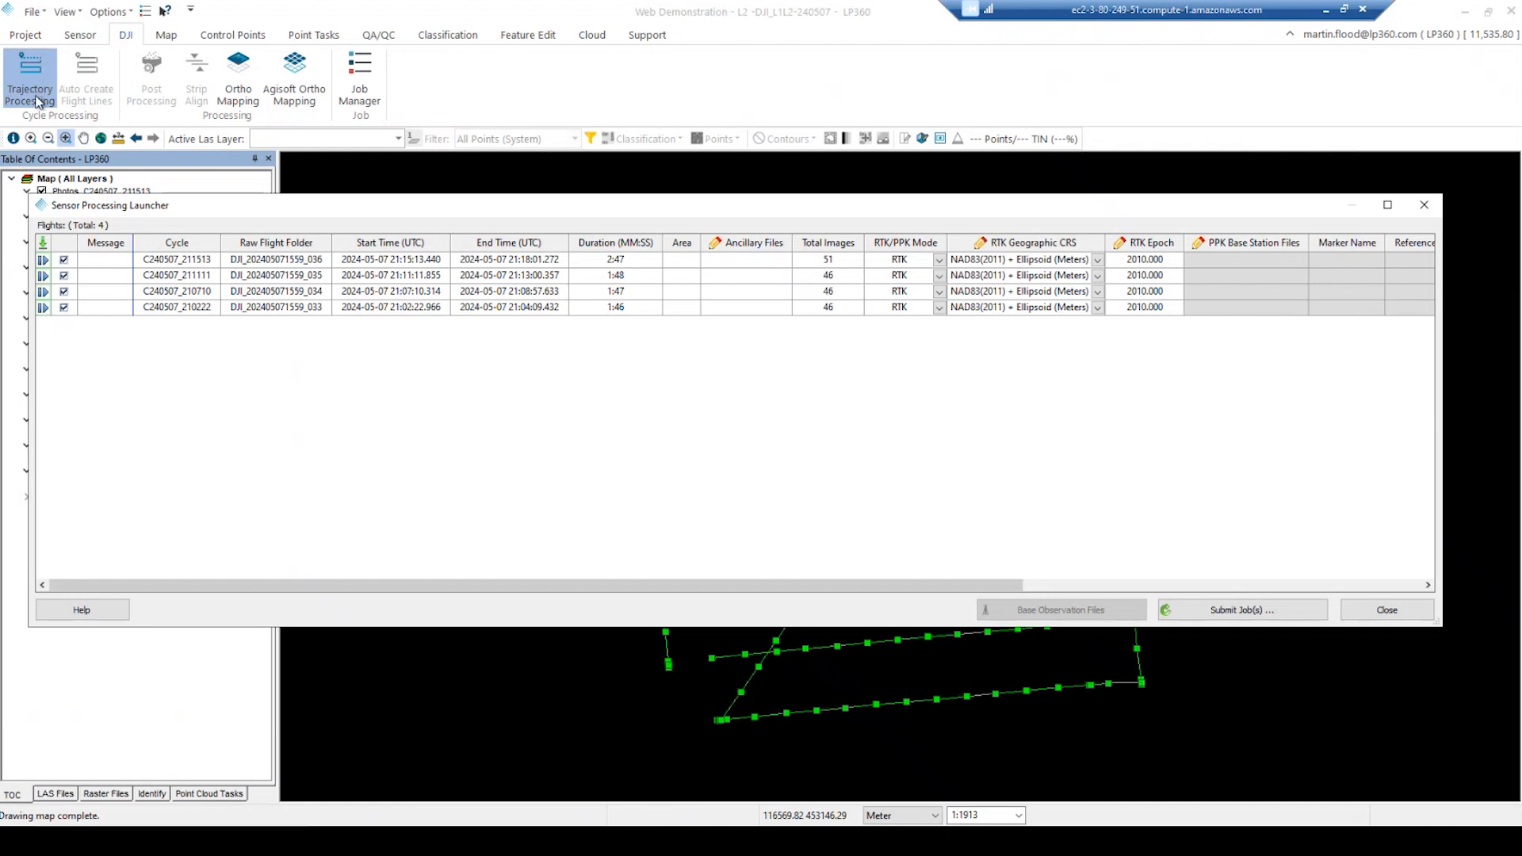
left_click_drag(350, 207, 377, 189)
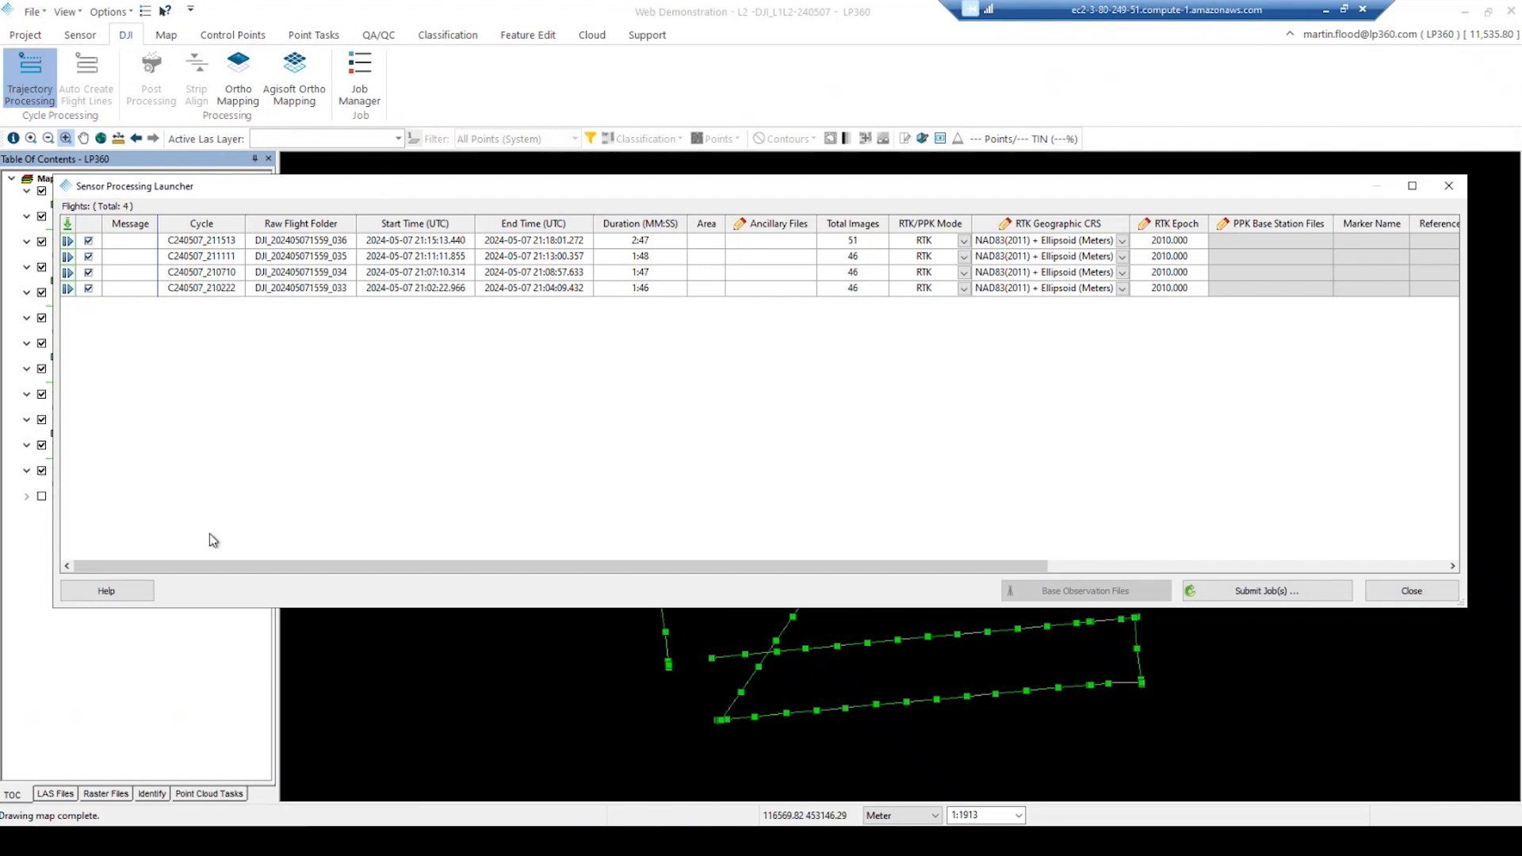
left_click_drag(221, 565, 154, 565)
left_click(1282, 591)
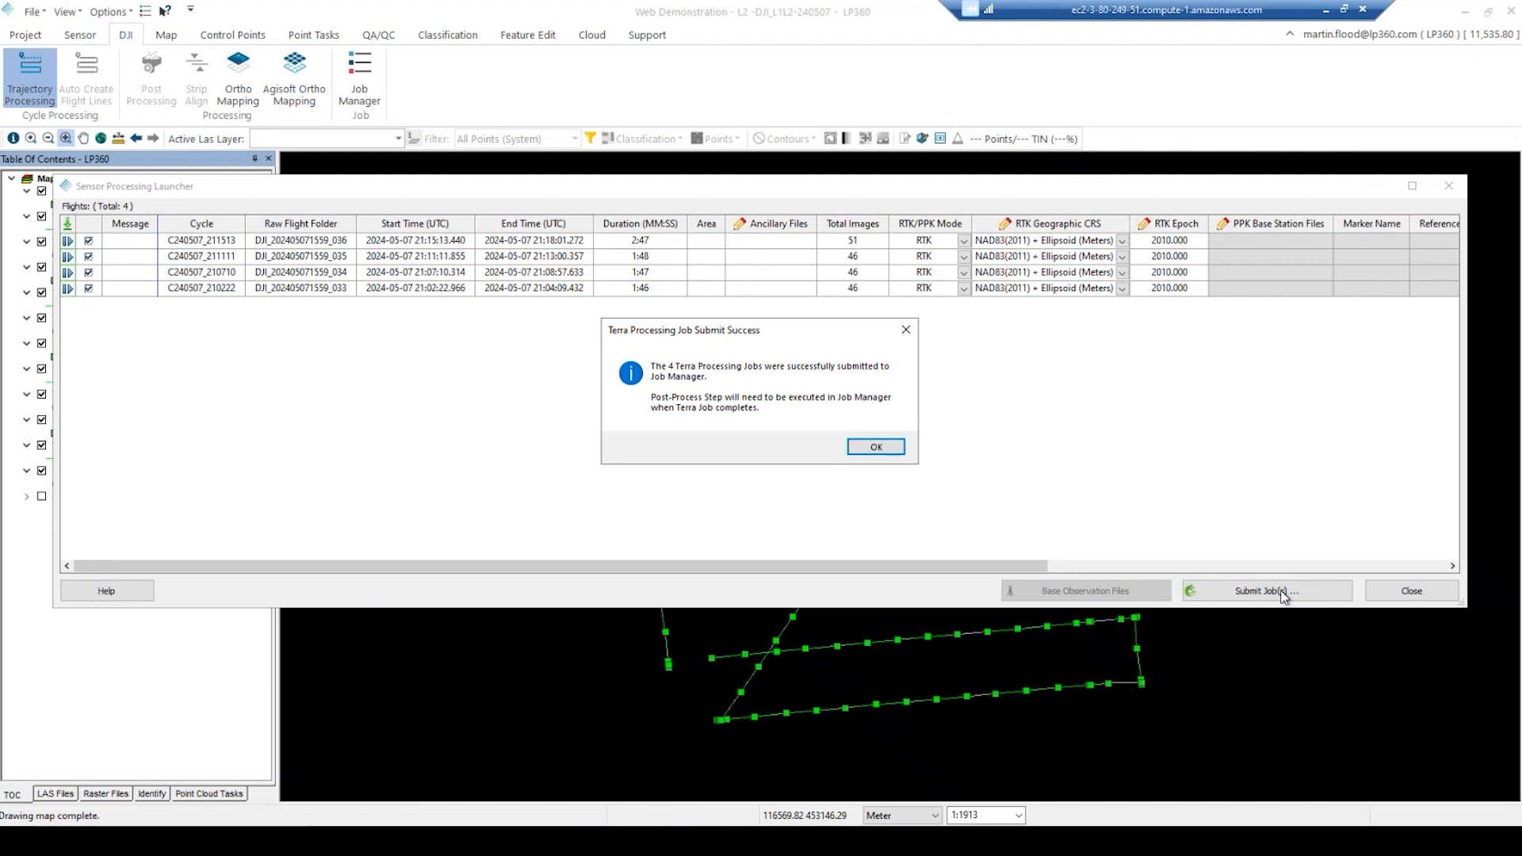
left_click(877, 448)
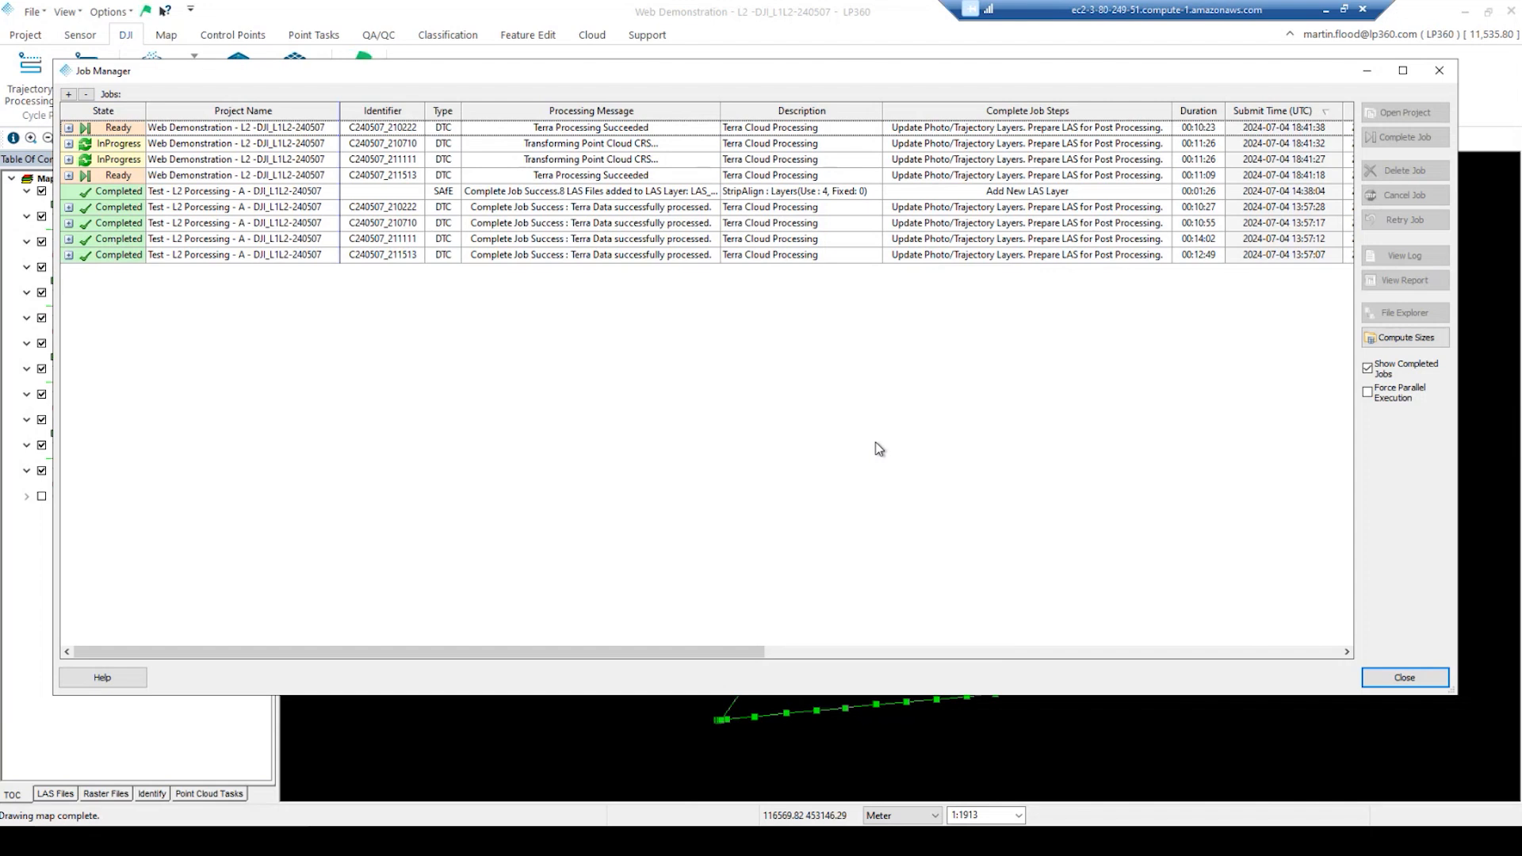
- Hide completed jobs in the Job Manager and run the Complete Job steps for the four ready Web Demonstration jobs
left_click(1367, 368)
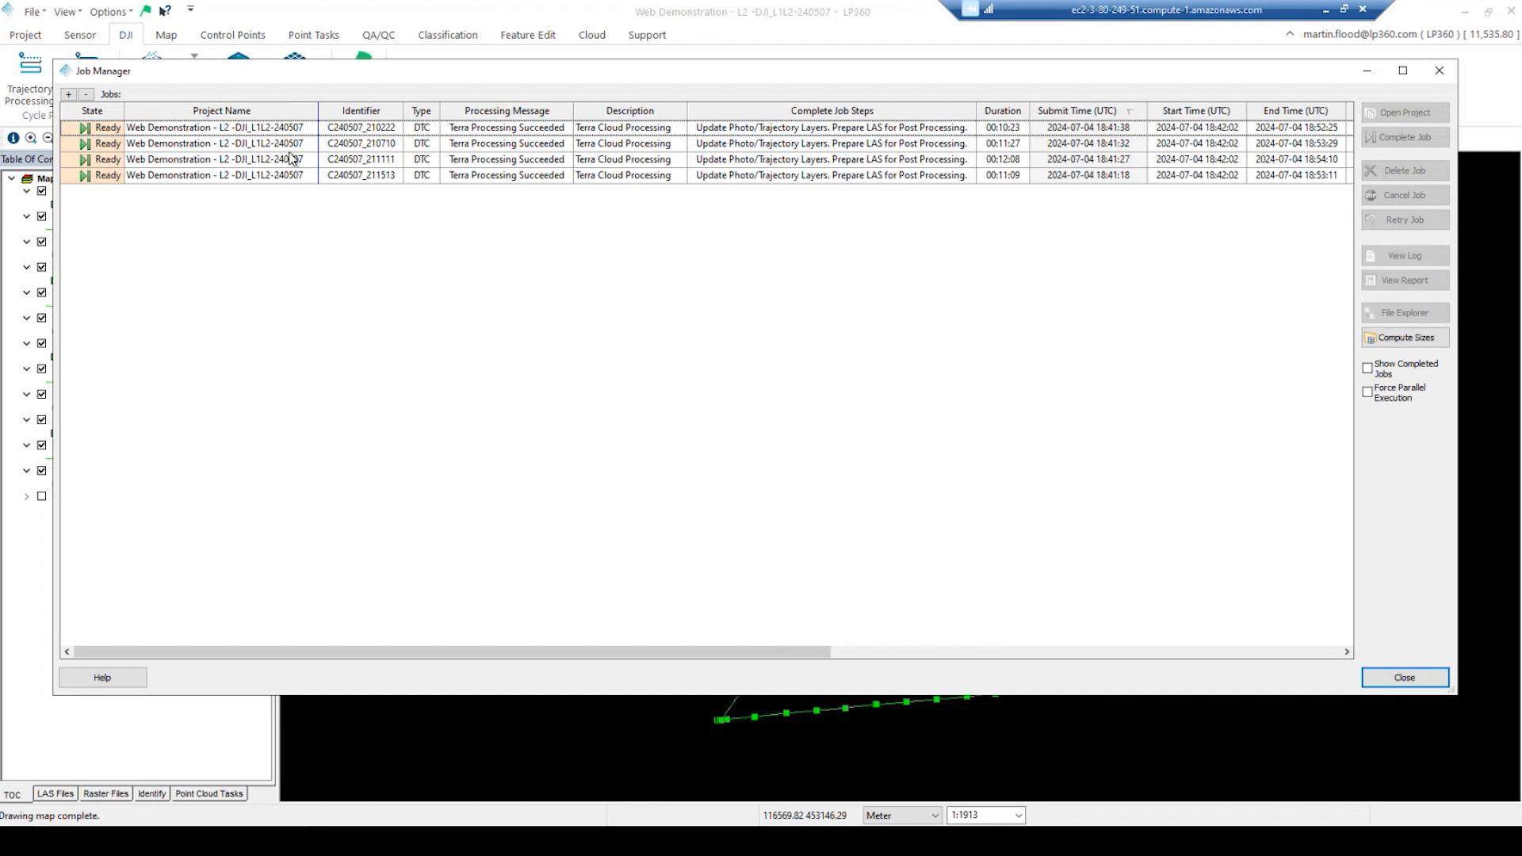
left_click_drag(517, 79, 502, 186)
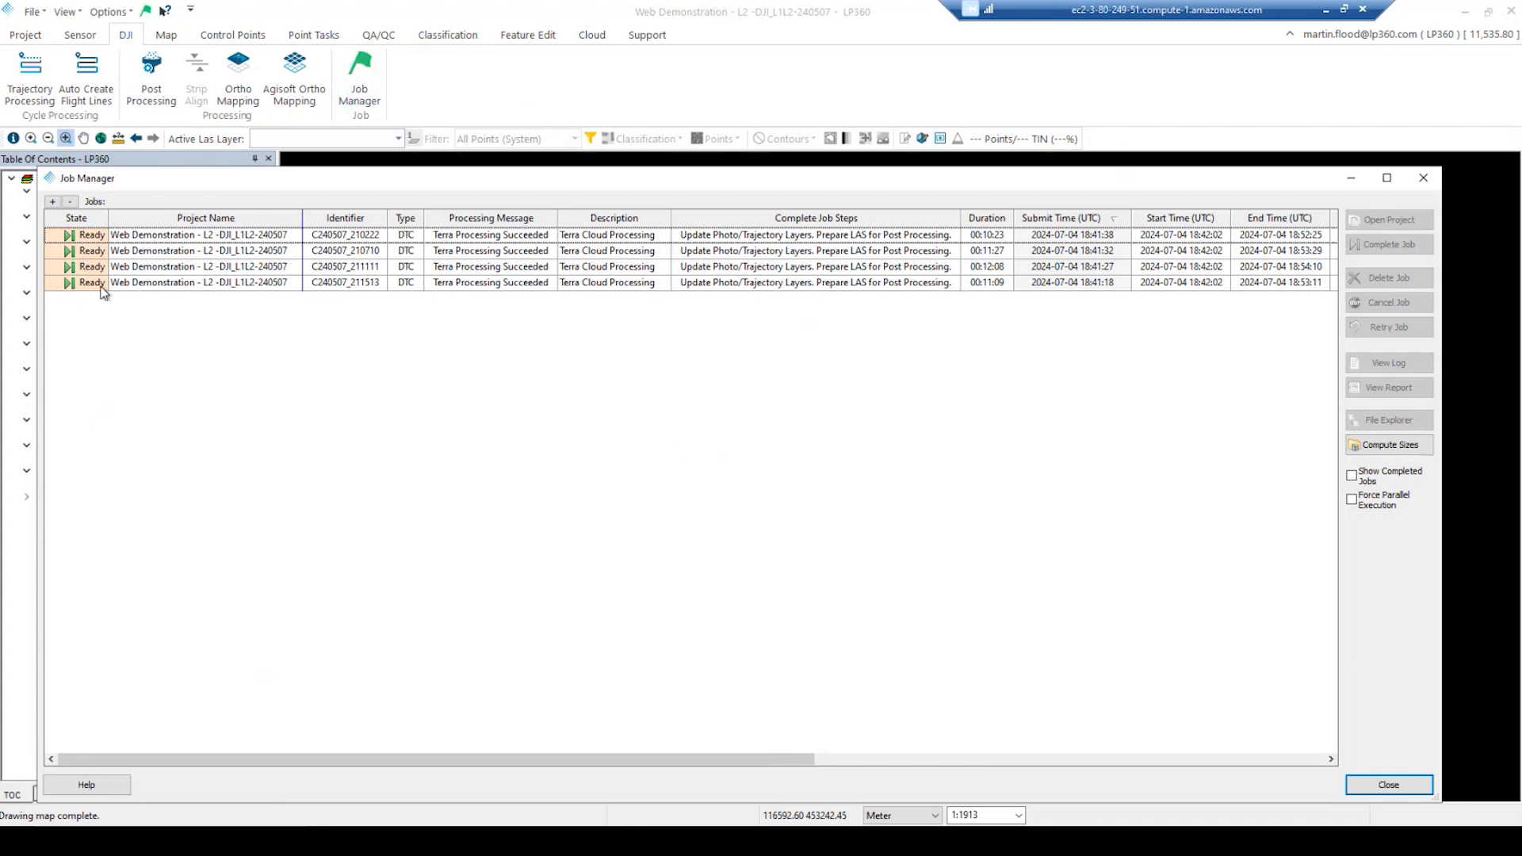
left_click(137, 240)
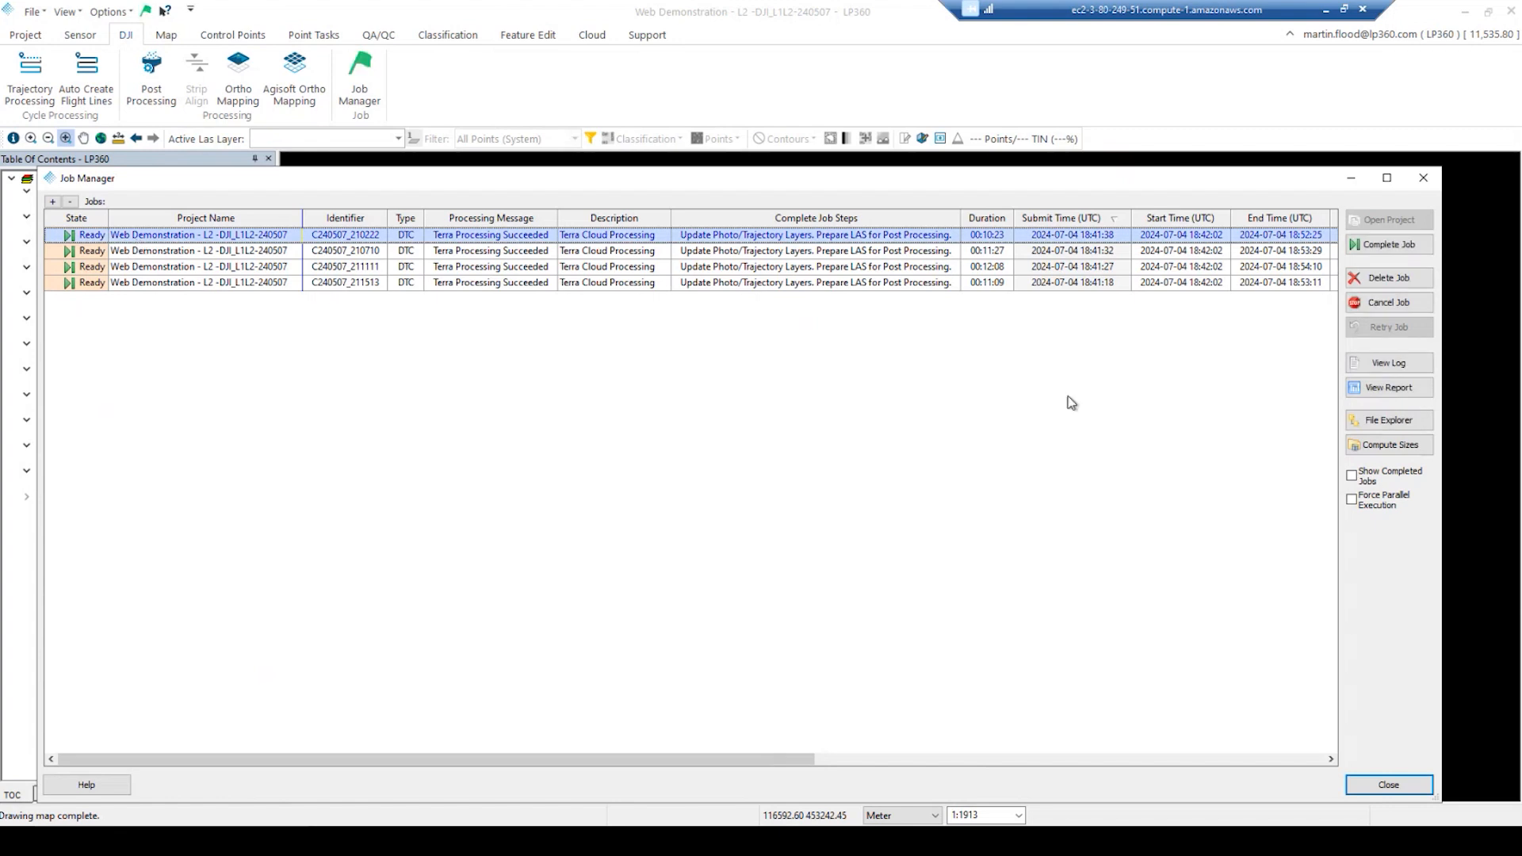
left_click(356, 283, "shift")
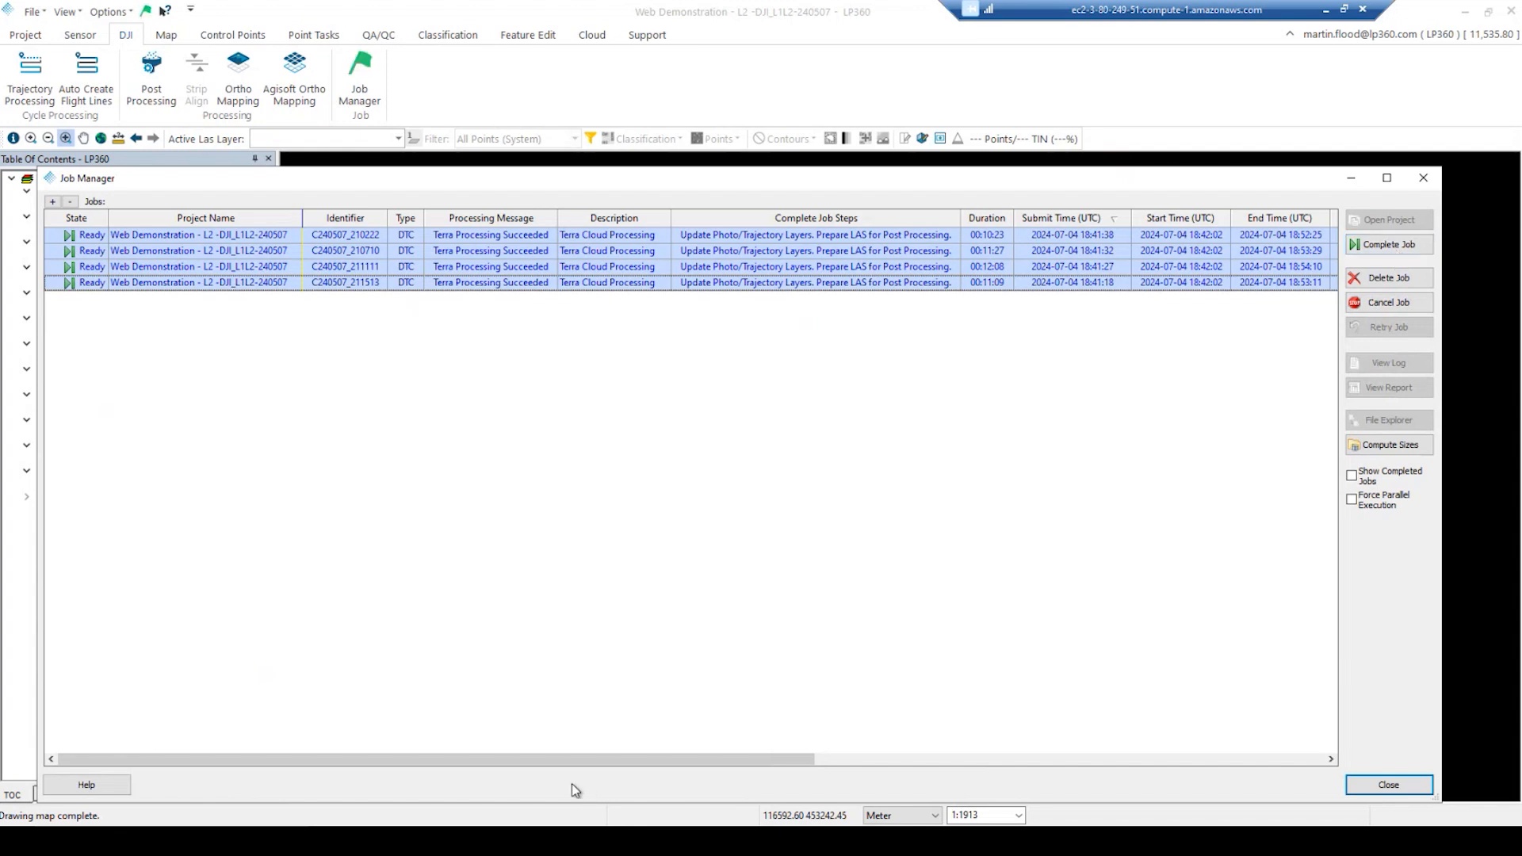
left_click_drag(569, 761, 686, 766)
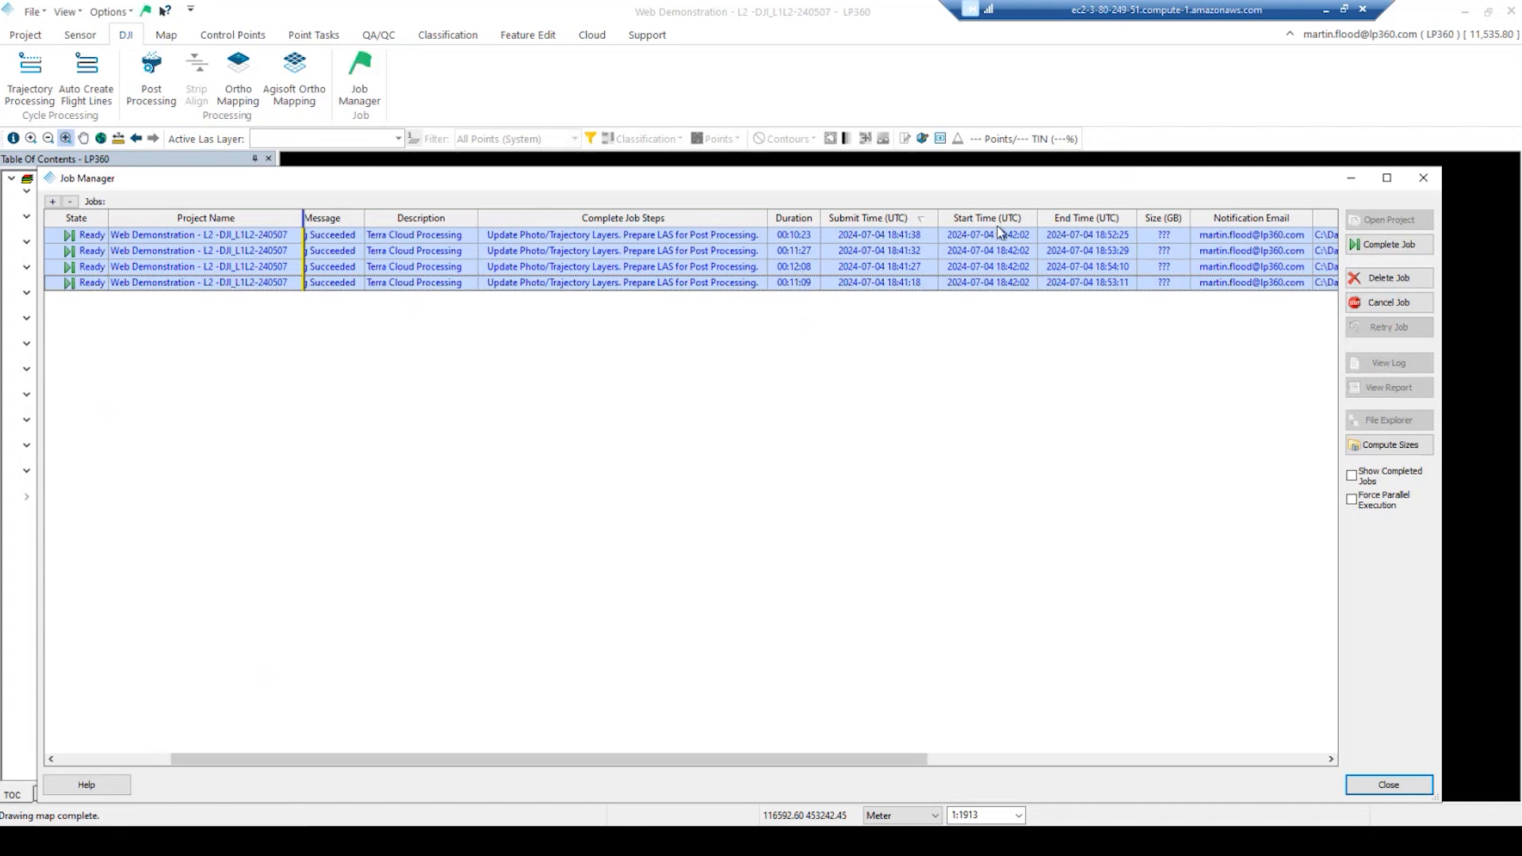
left_click_drag(771, 761, 459, 761)
left_click(1389, 245)
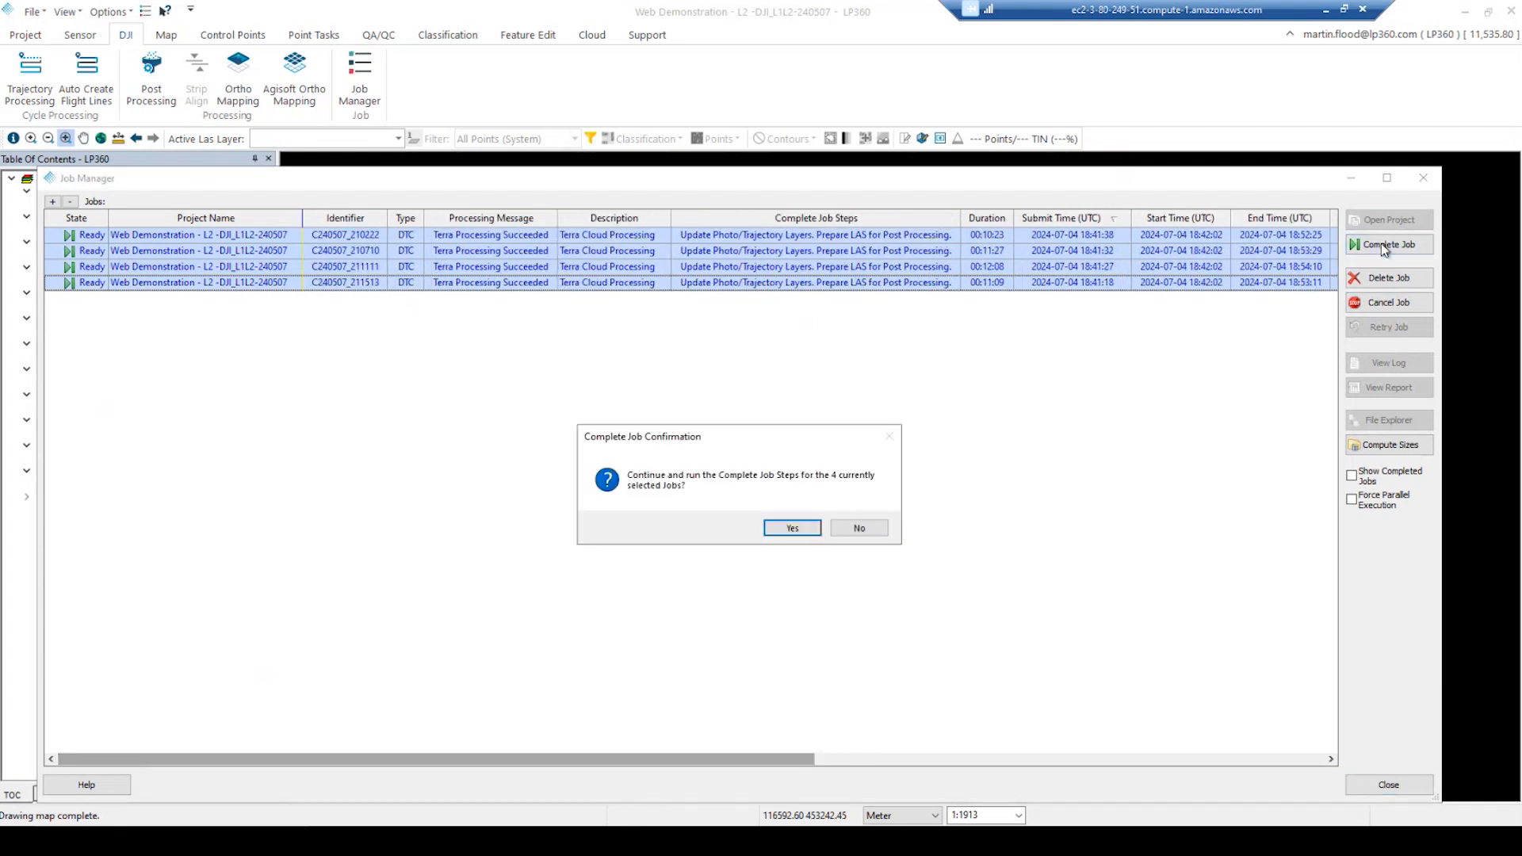
left_click(792, 528)
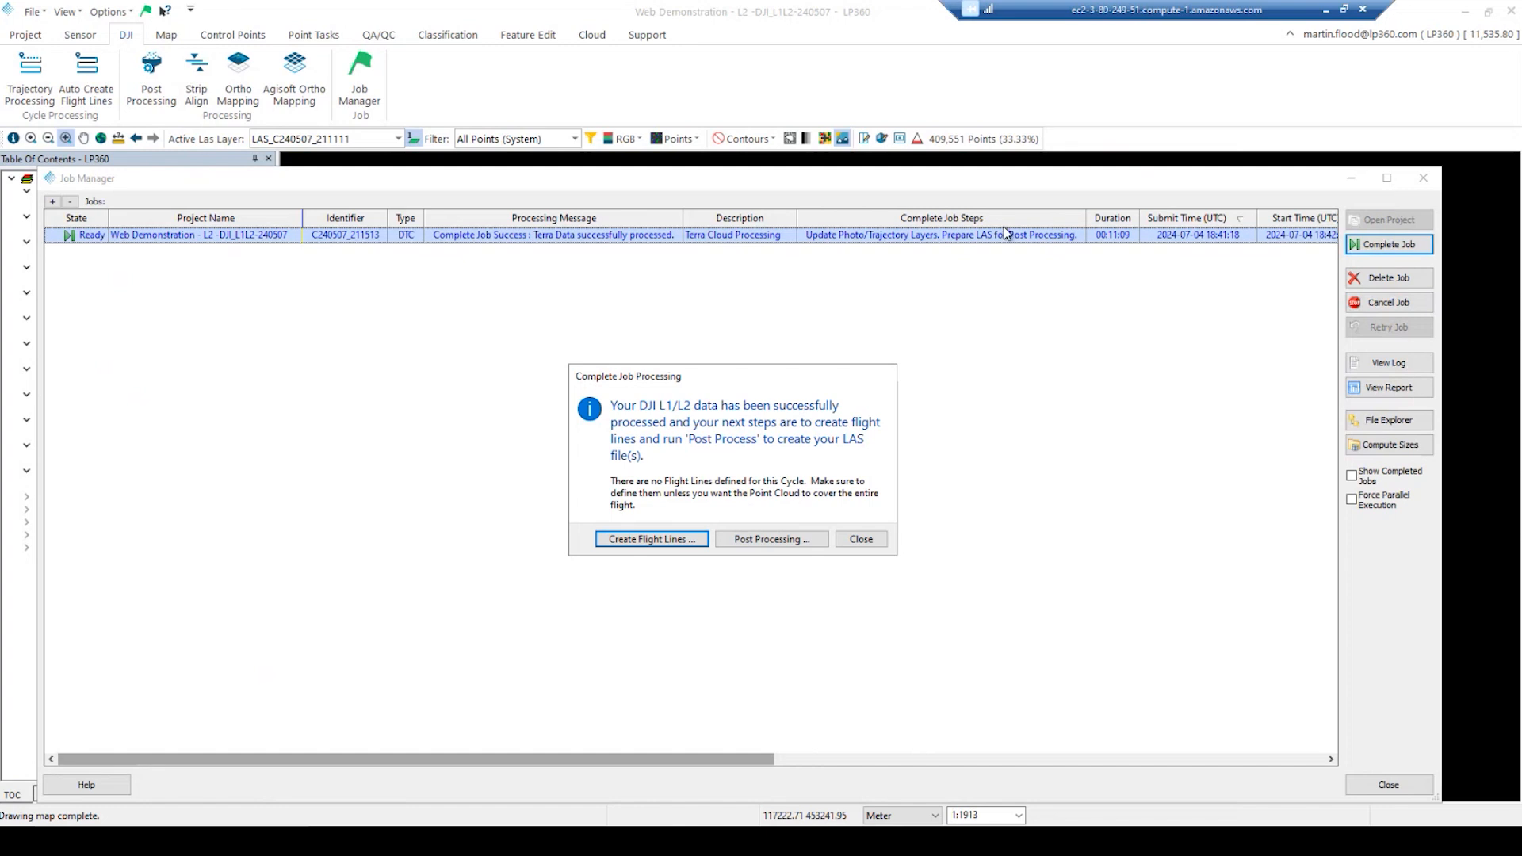
- Start automatic flight line creation for the four processed flights and move its dialog aside to uncover the map trajectories
left_click(634, 540)
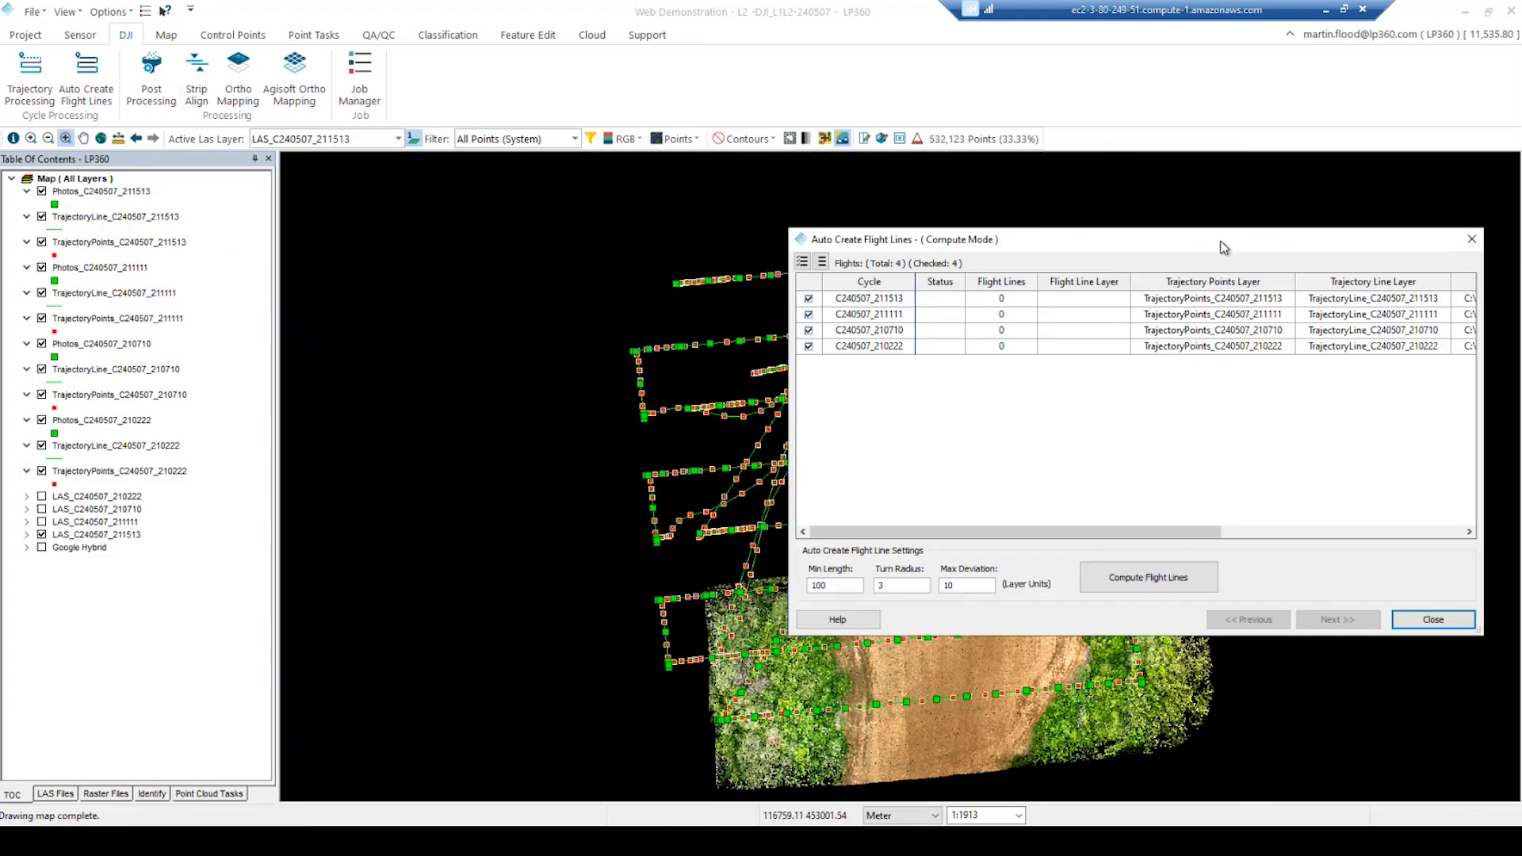
left_click_drag(1229, 240, 729, 182)
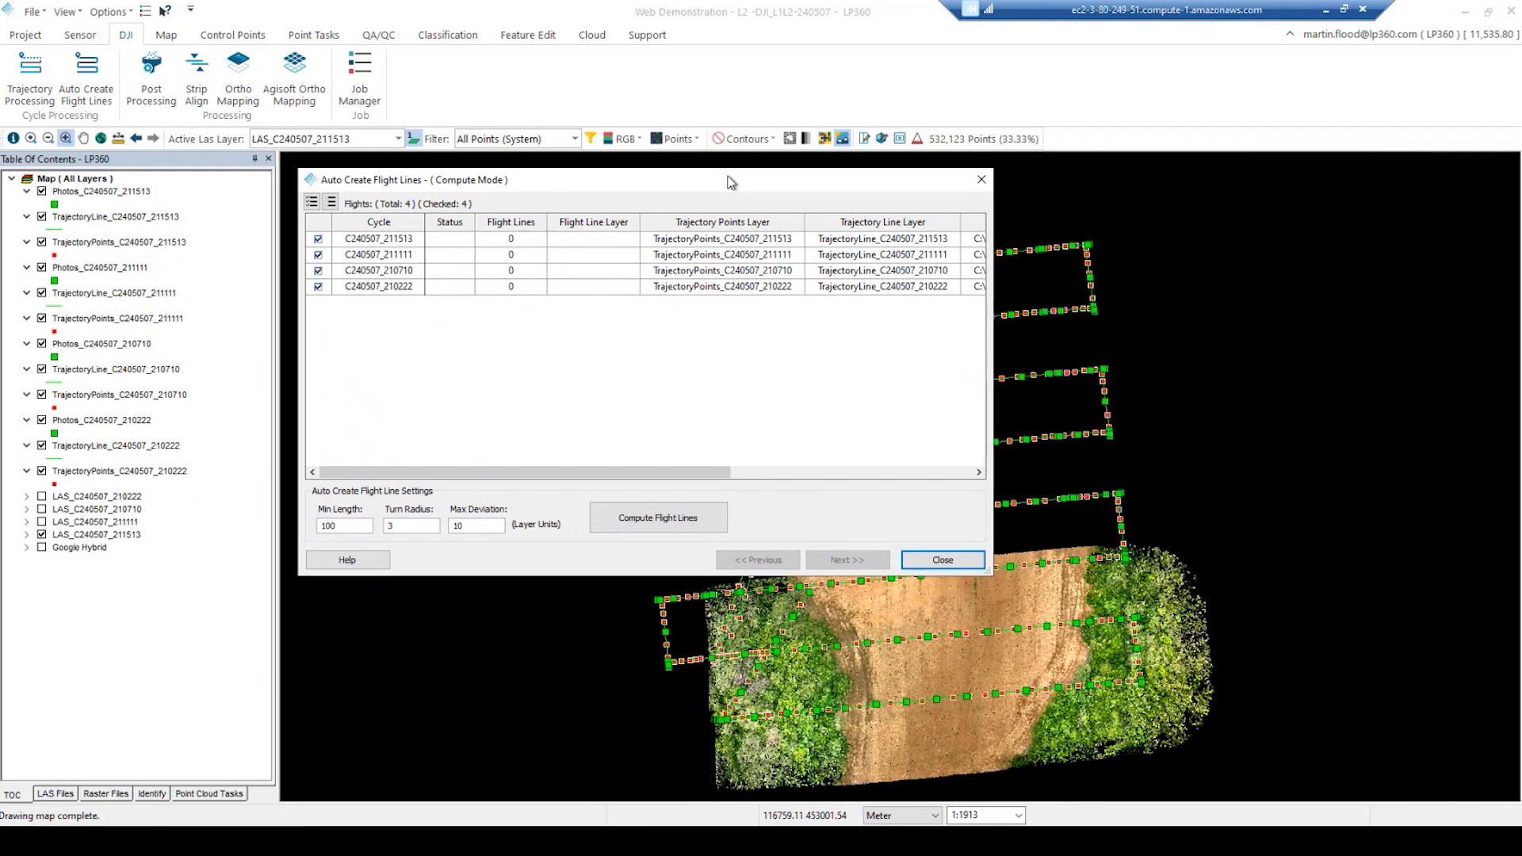
left_click_drag(731, 182, 472, 202)
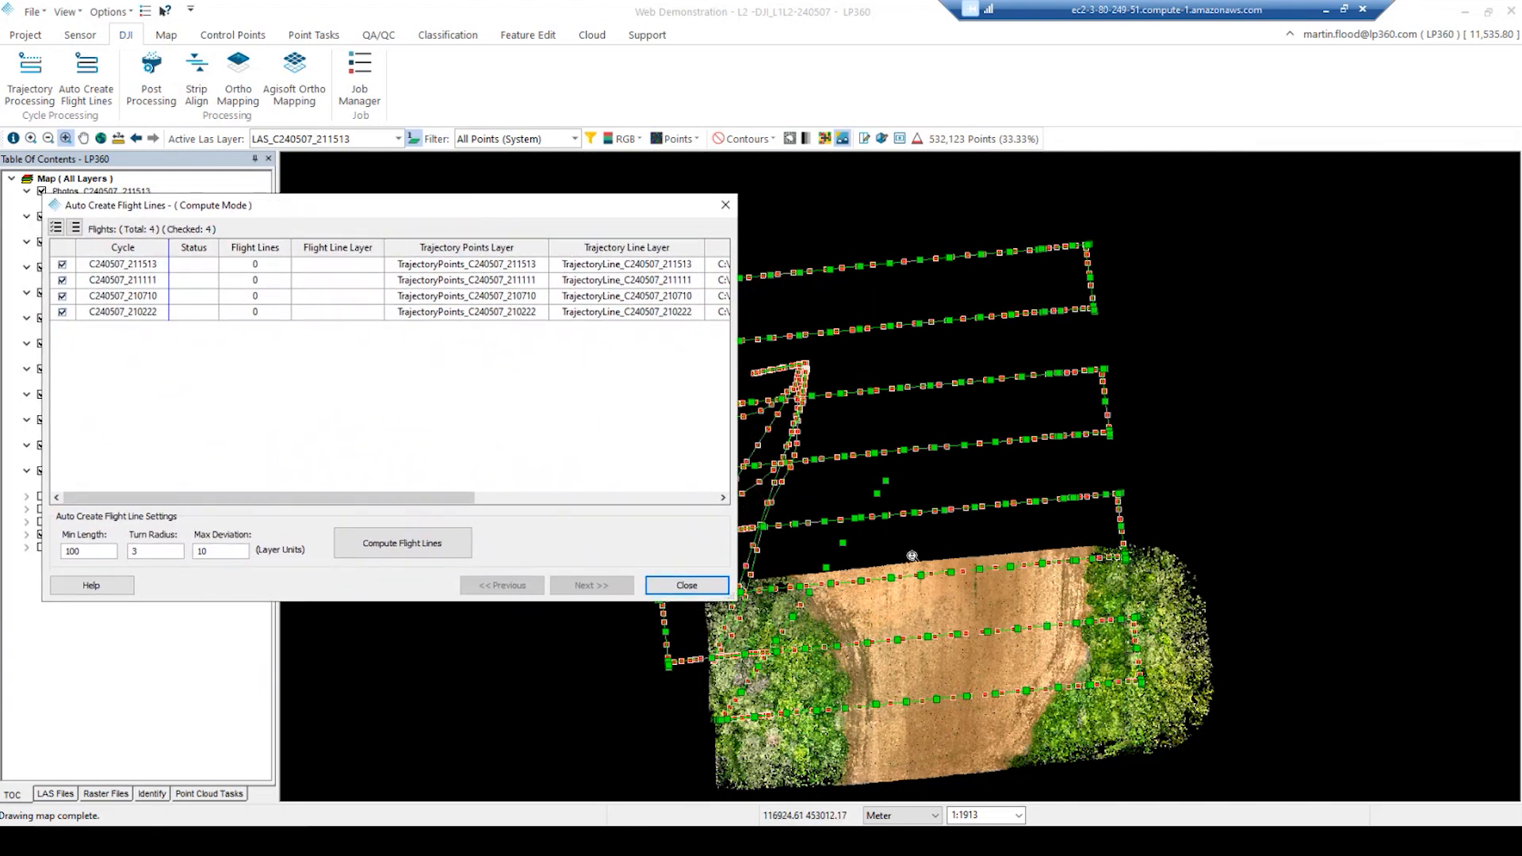
left_click_drag(497, 208, 218, 283)
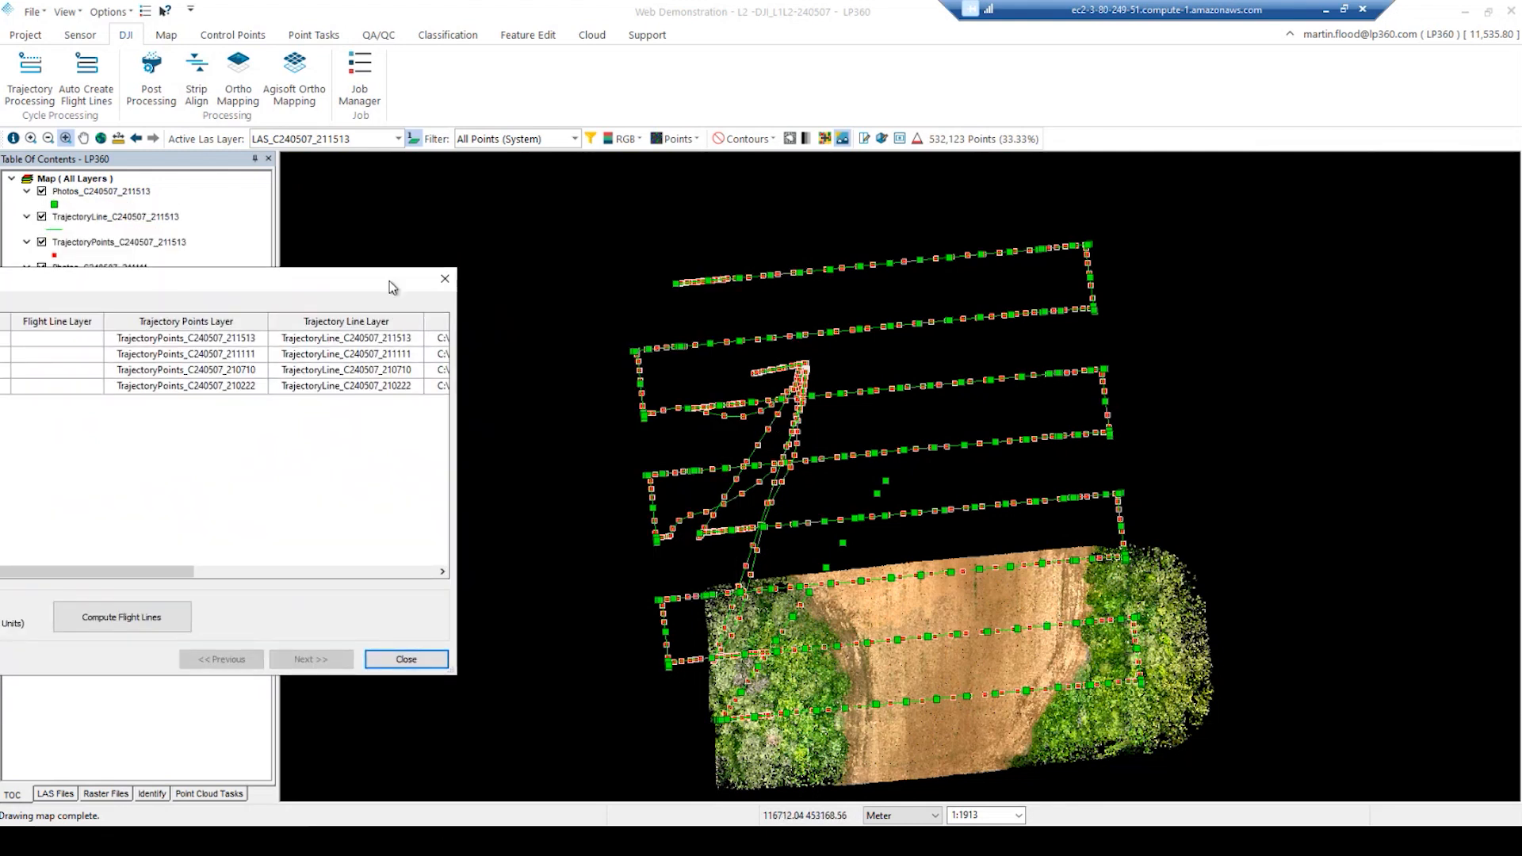
left_click_drag(389, 282, 963, 219)
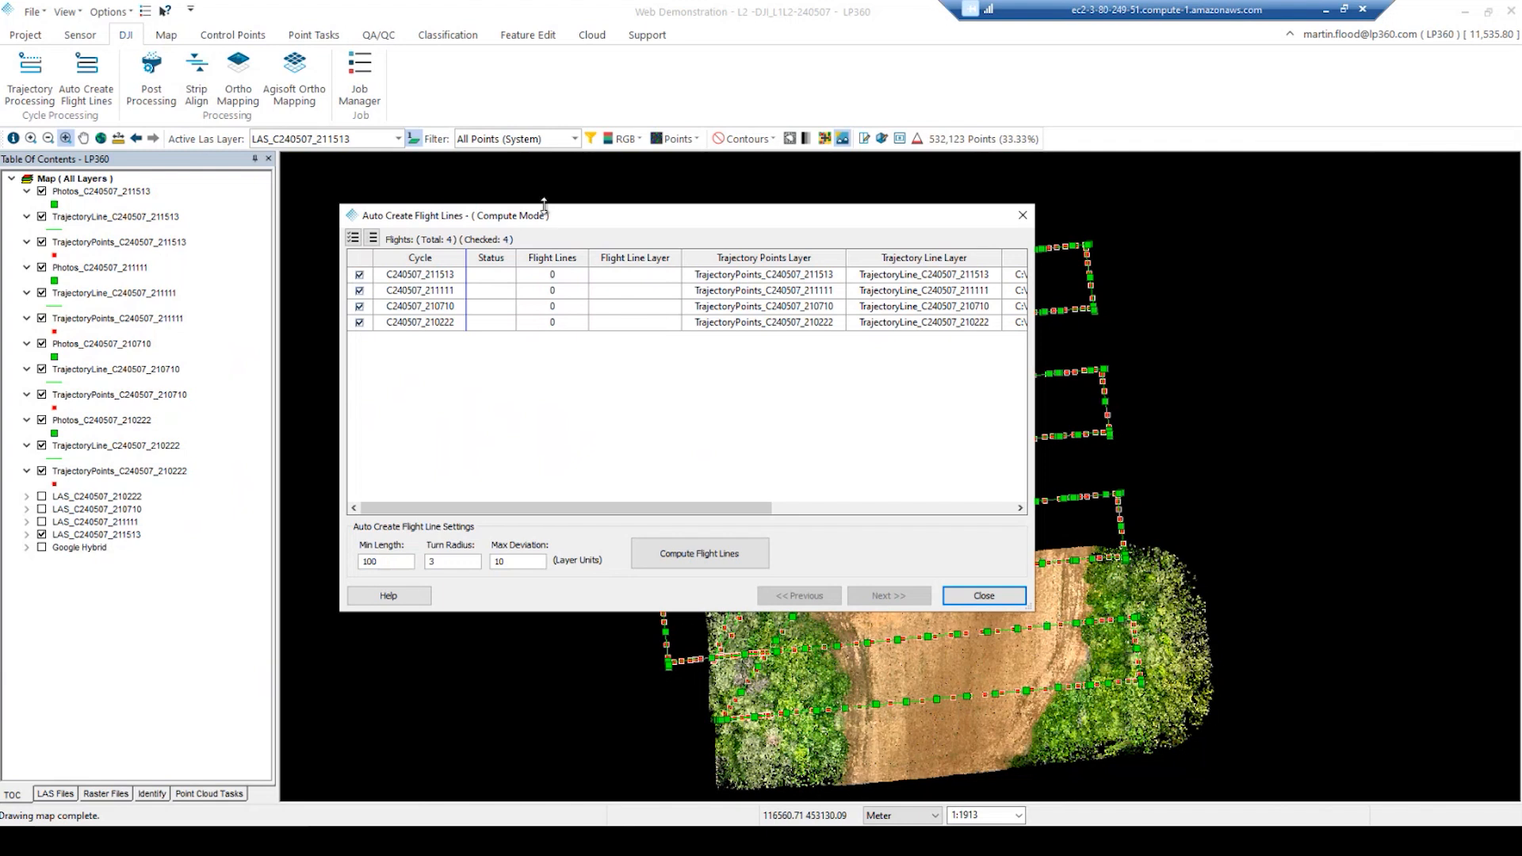
left_click_drag(554, 218, 1433, 219)
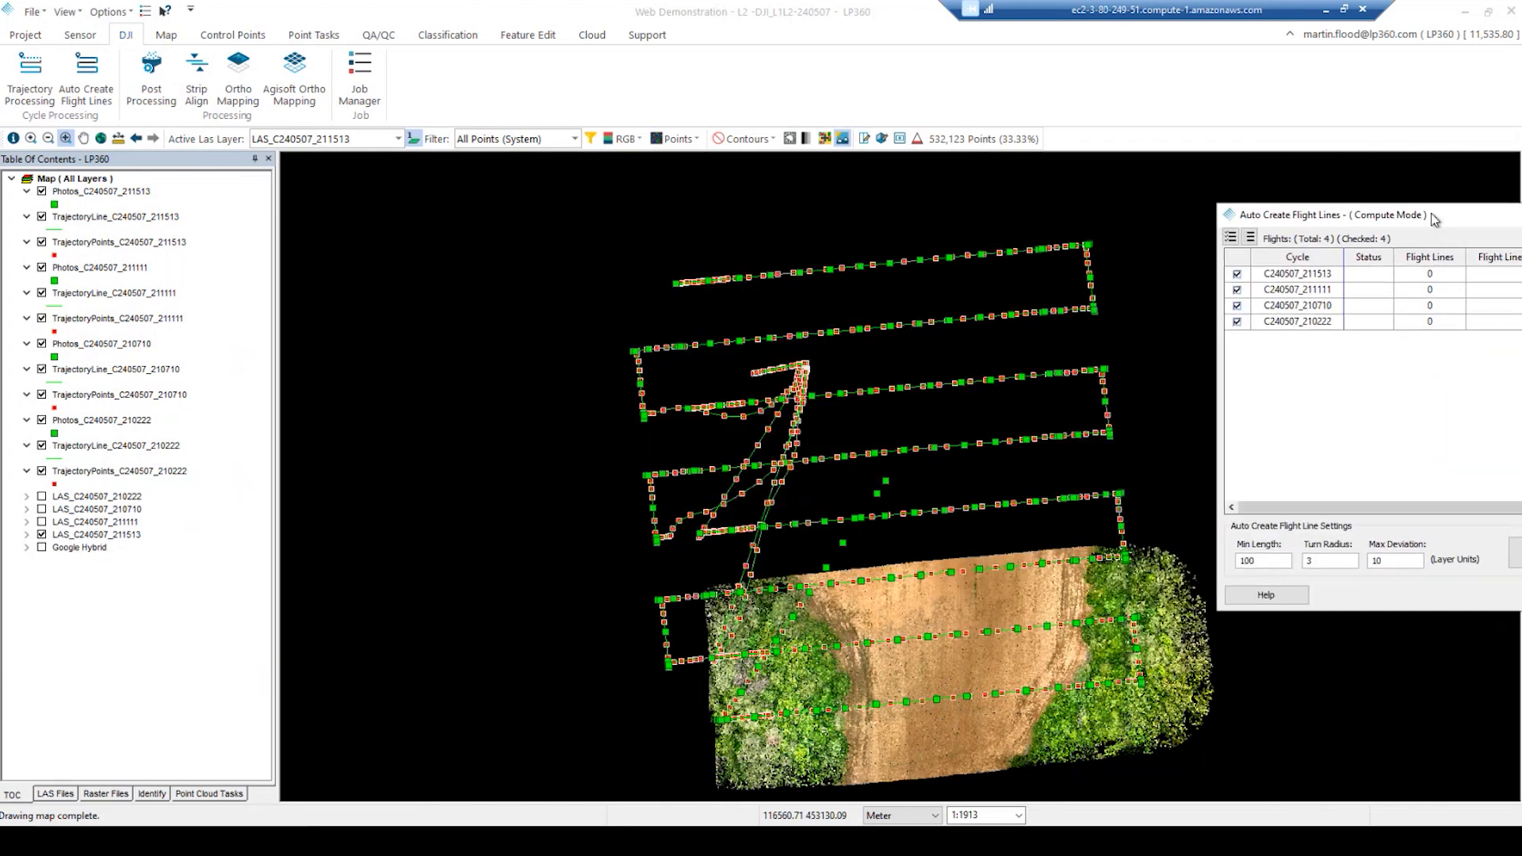
- Display point clouds LAS_C240507_211111, LAS_C240507_210710 and LAS_C240507_210222 one at a time, ending on LAS_C240507_211513
left_click(42, 521)
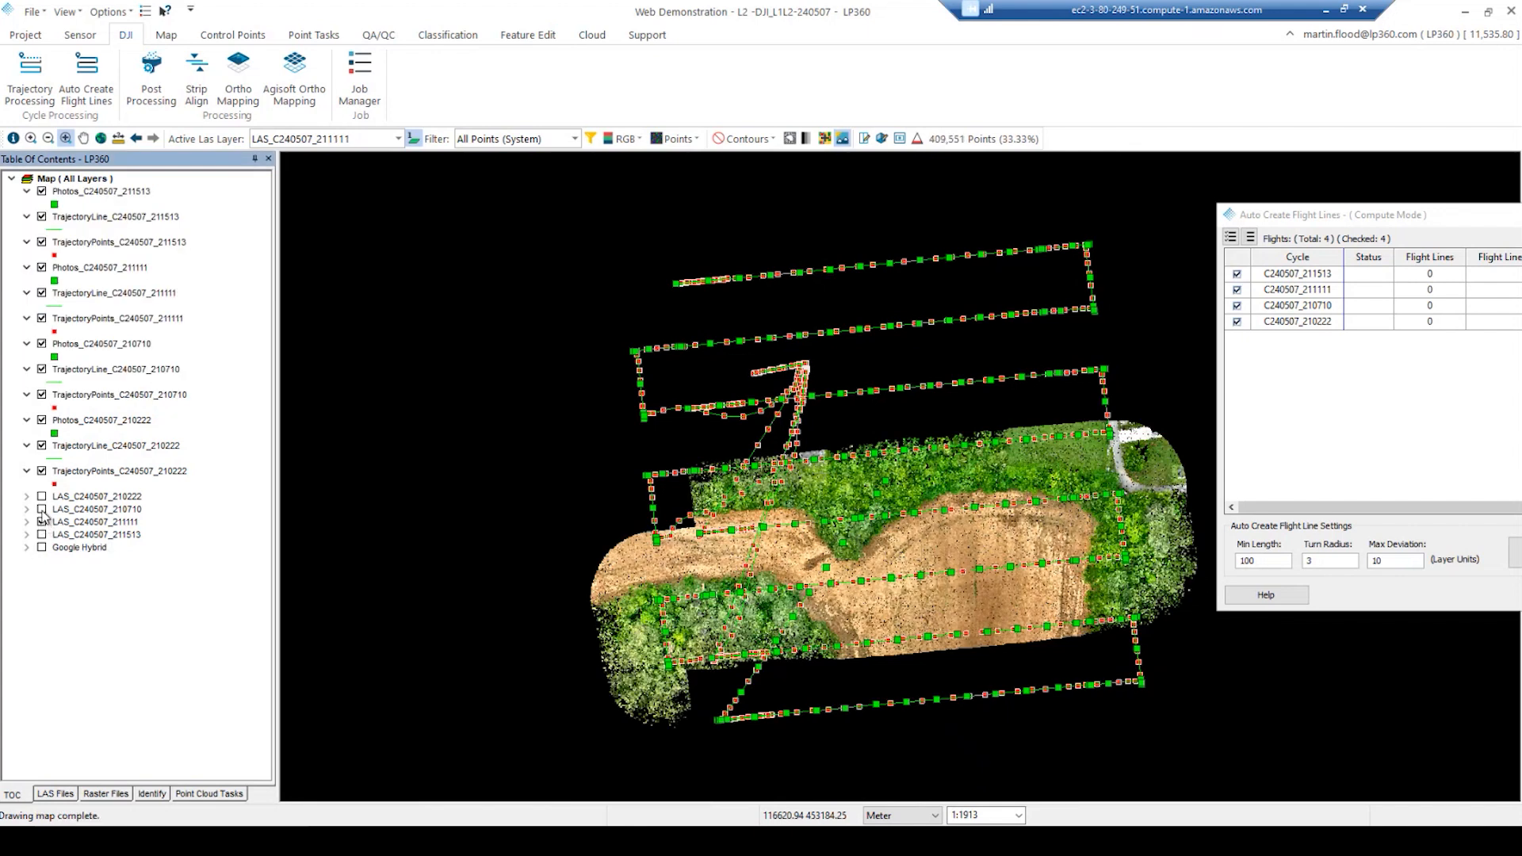
left_click(42, 509)
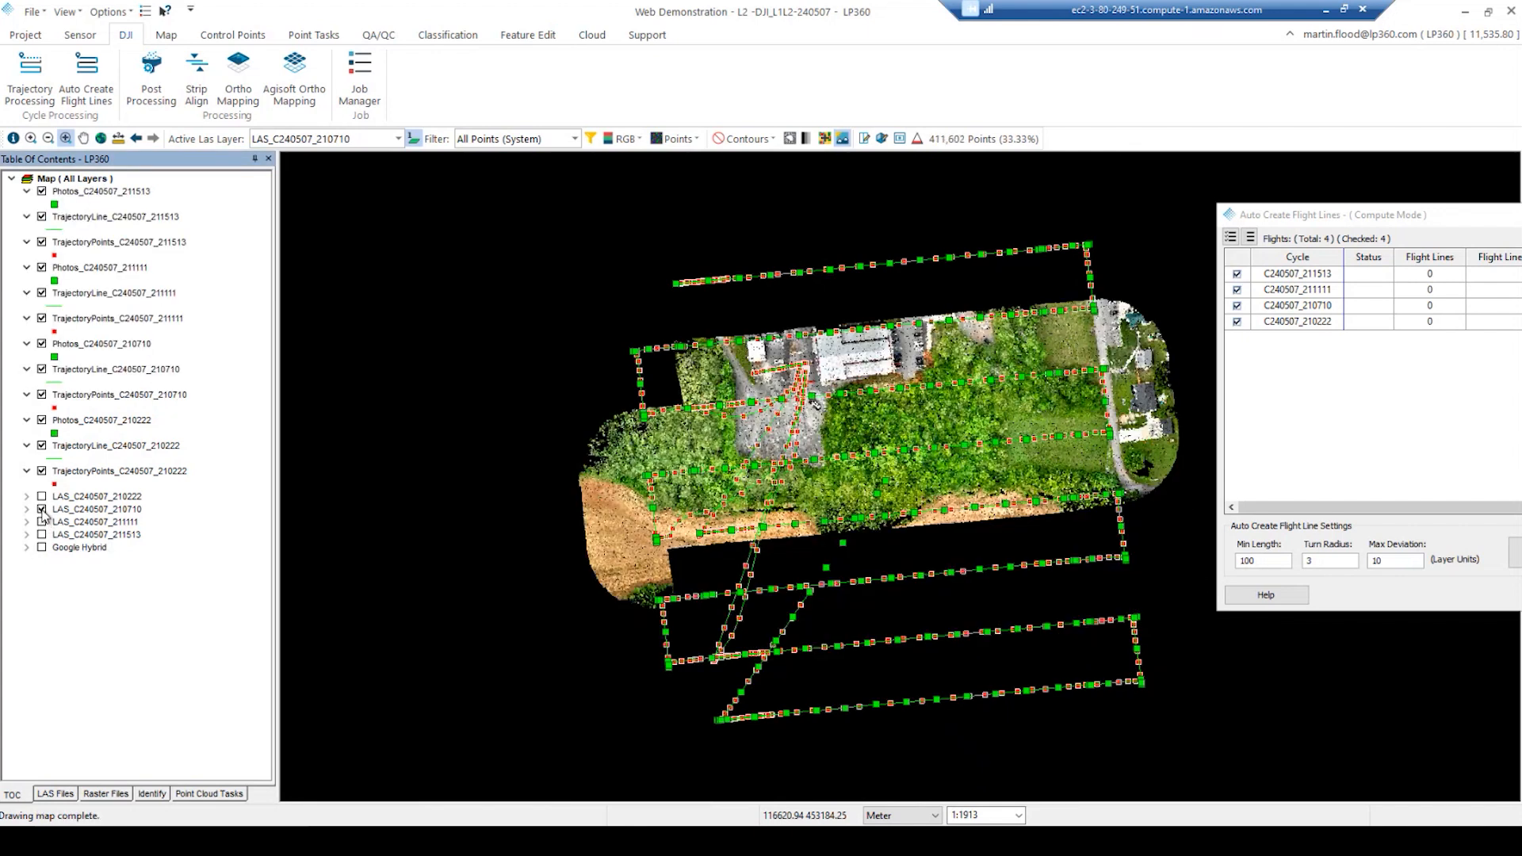
left_click(42, 497)
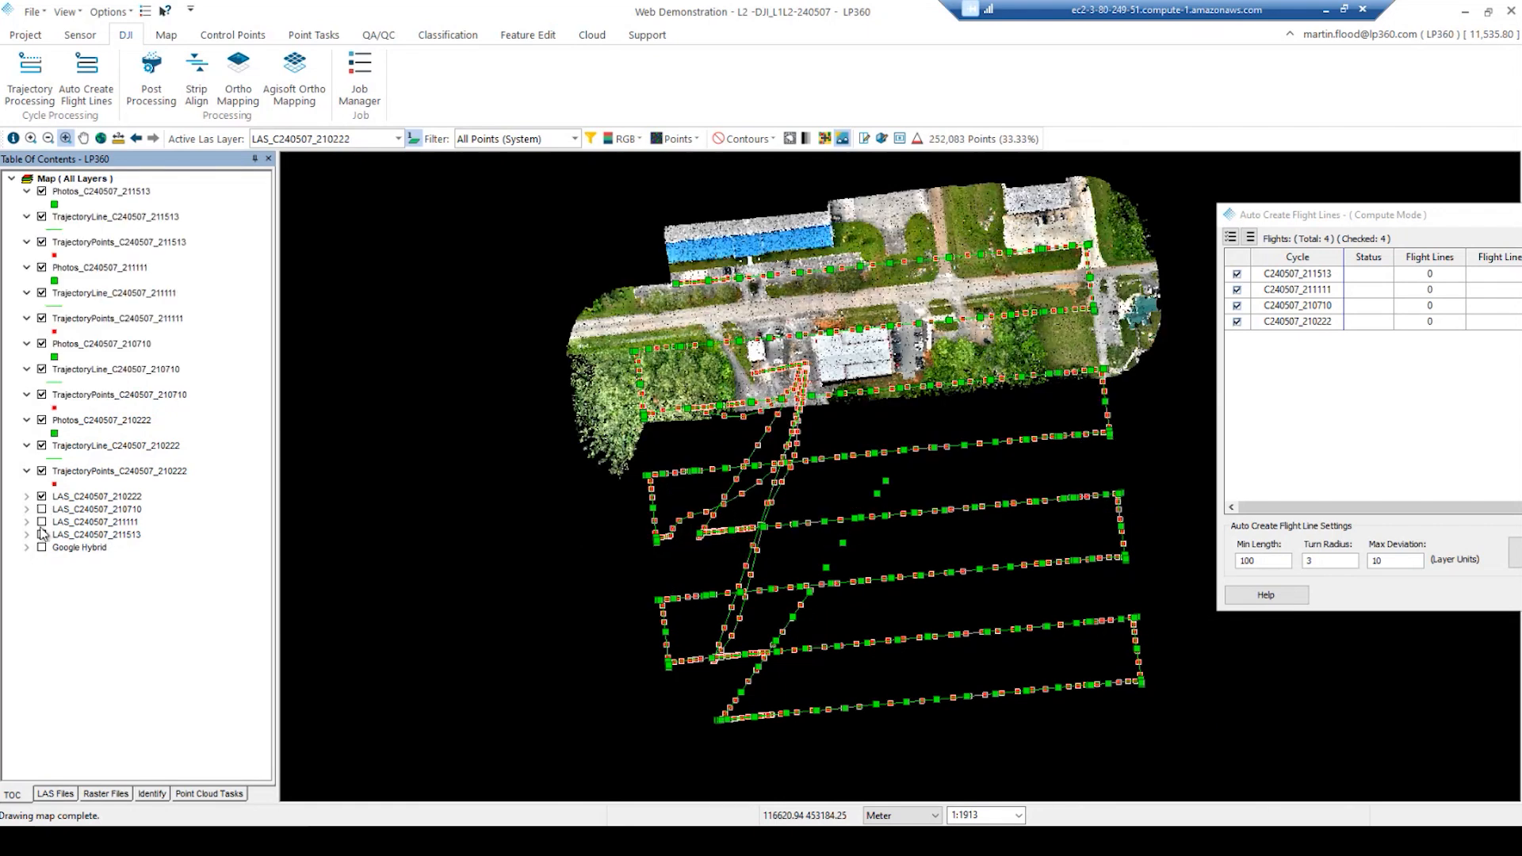
left_click(43, 535)
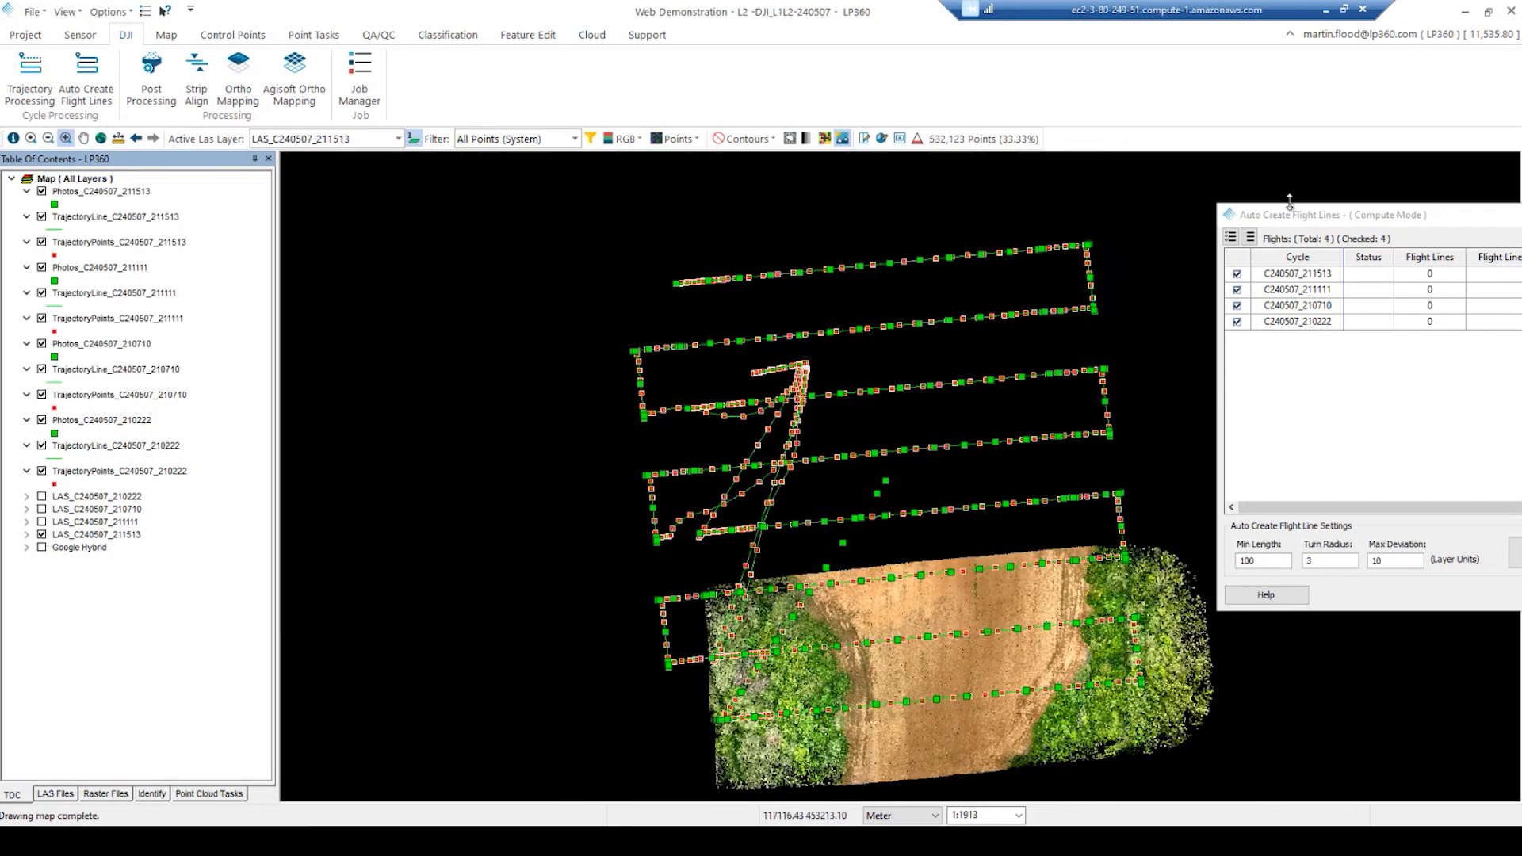
- Compute flight lines for all four checked flights with min length 100, turn radius 3 and max deviation 10
left_click_drag(1349, 217, 309, 224)
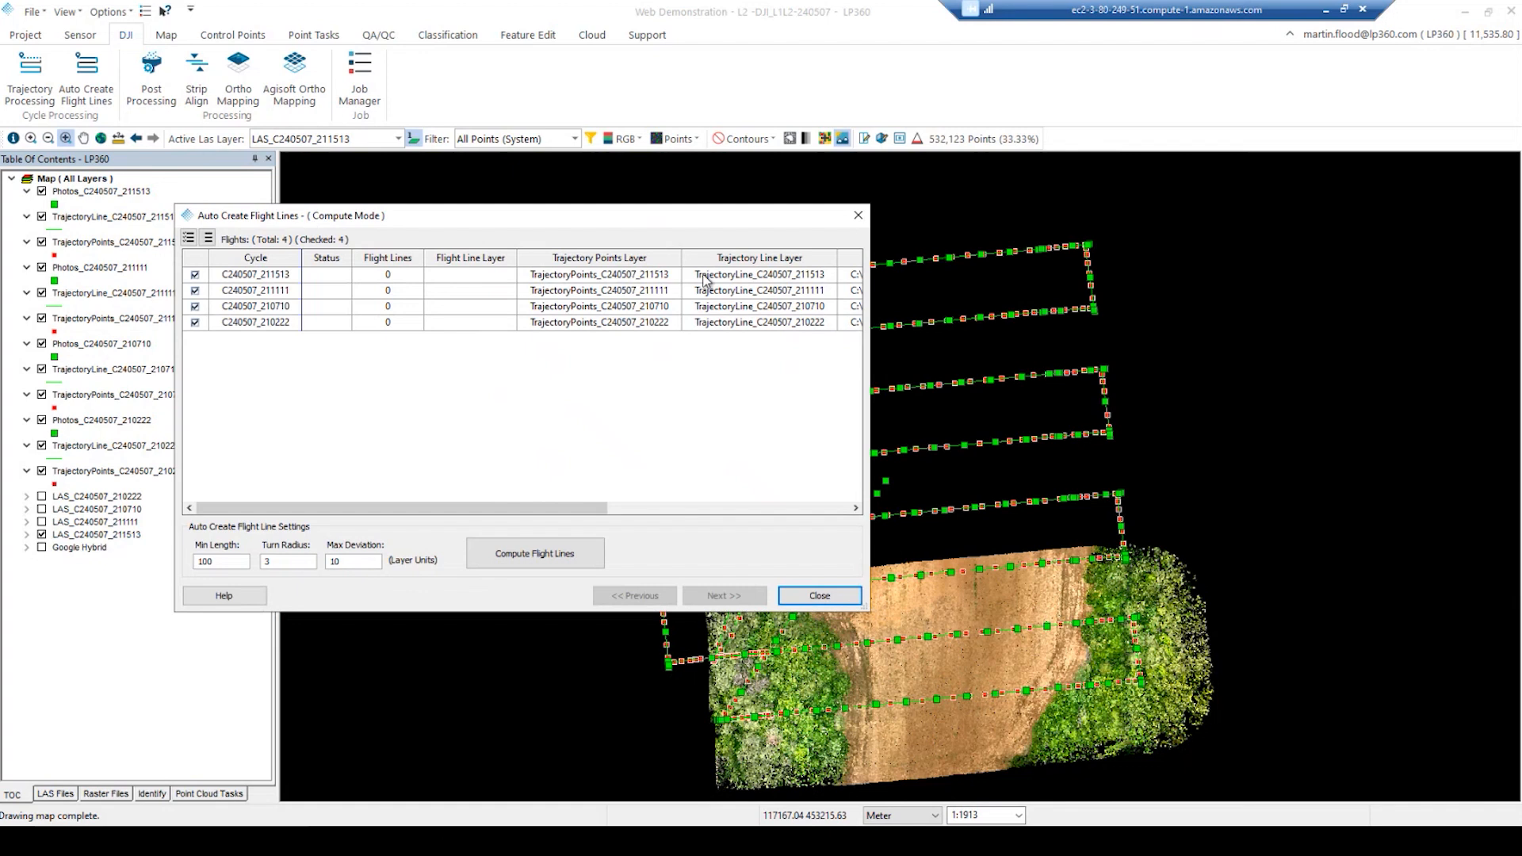
left_click_drag(596, 226, 347, 213)
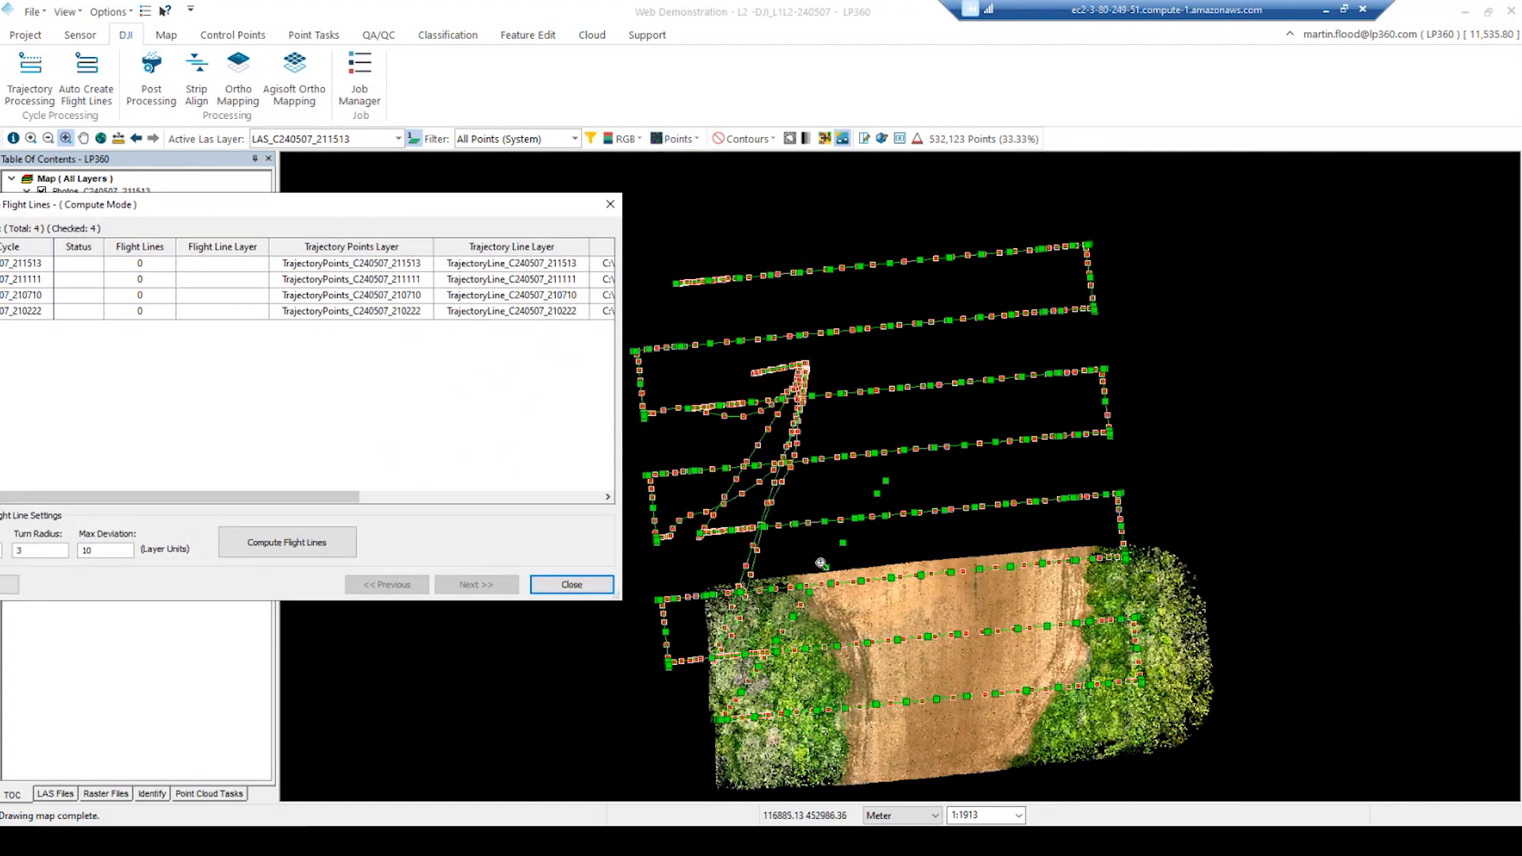
left_click_drag(340, 209, 715, 195)
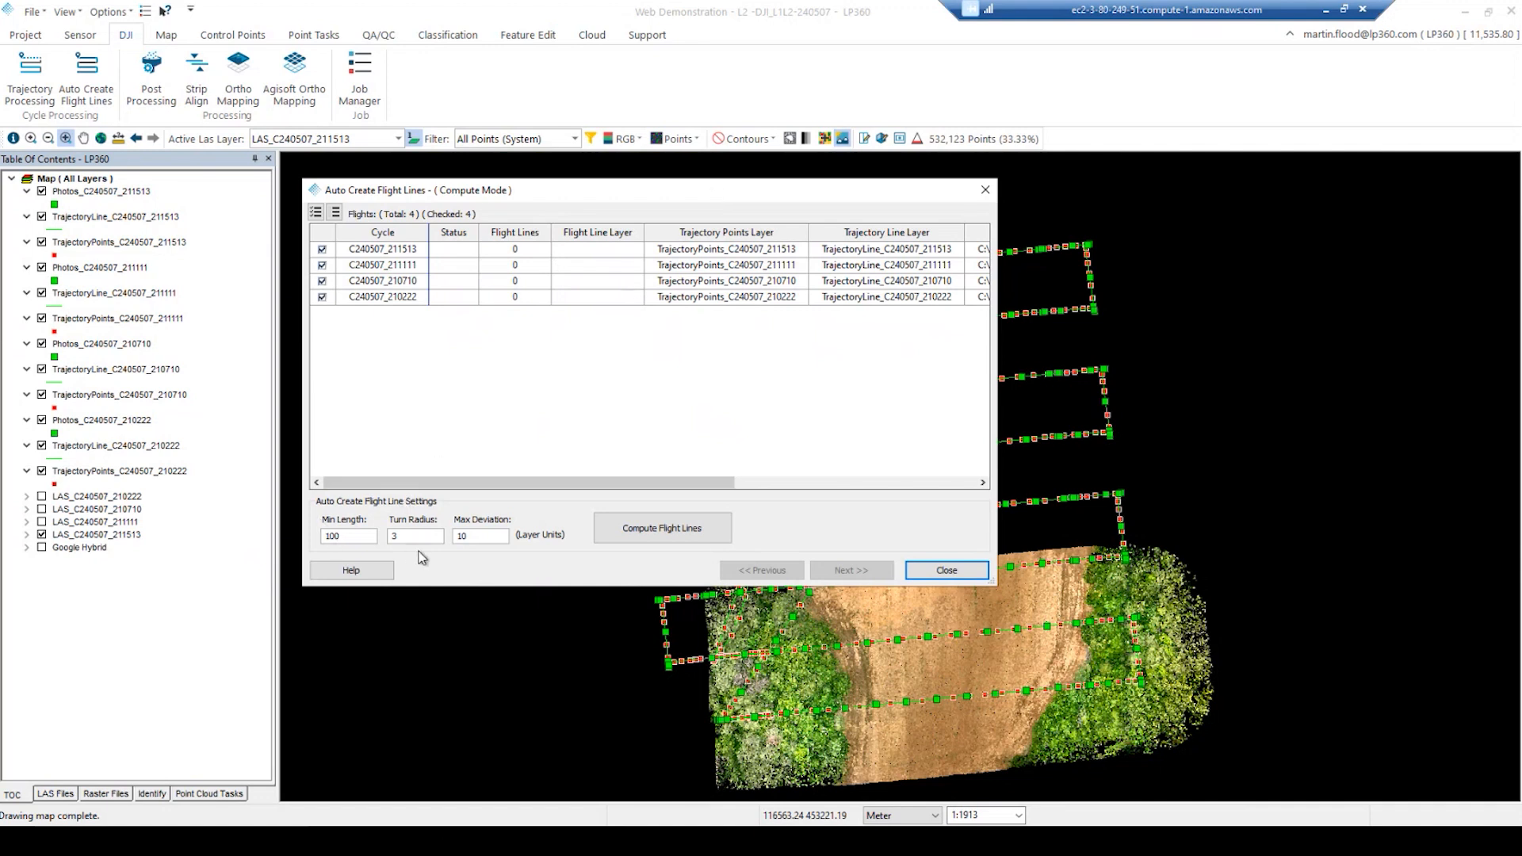
mouse_move(419, 537)
left_click_drag(475, 192, 194, 180)
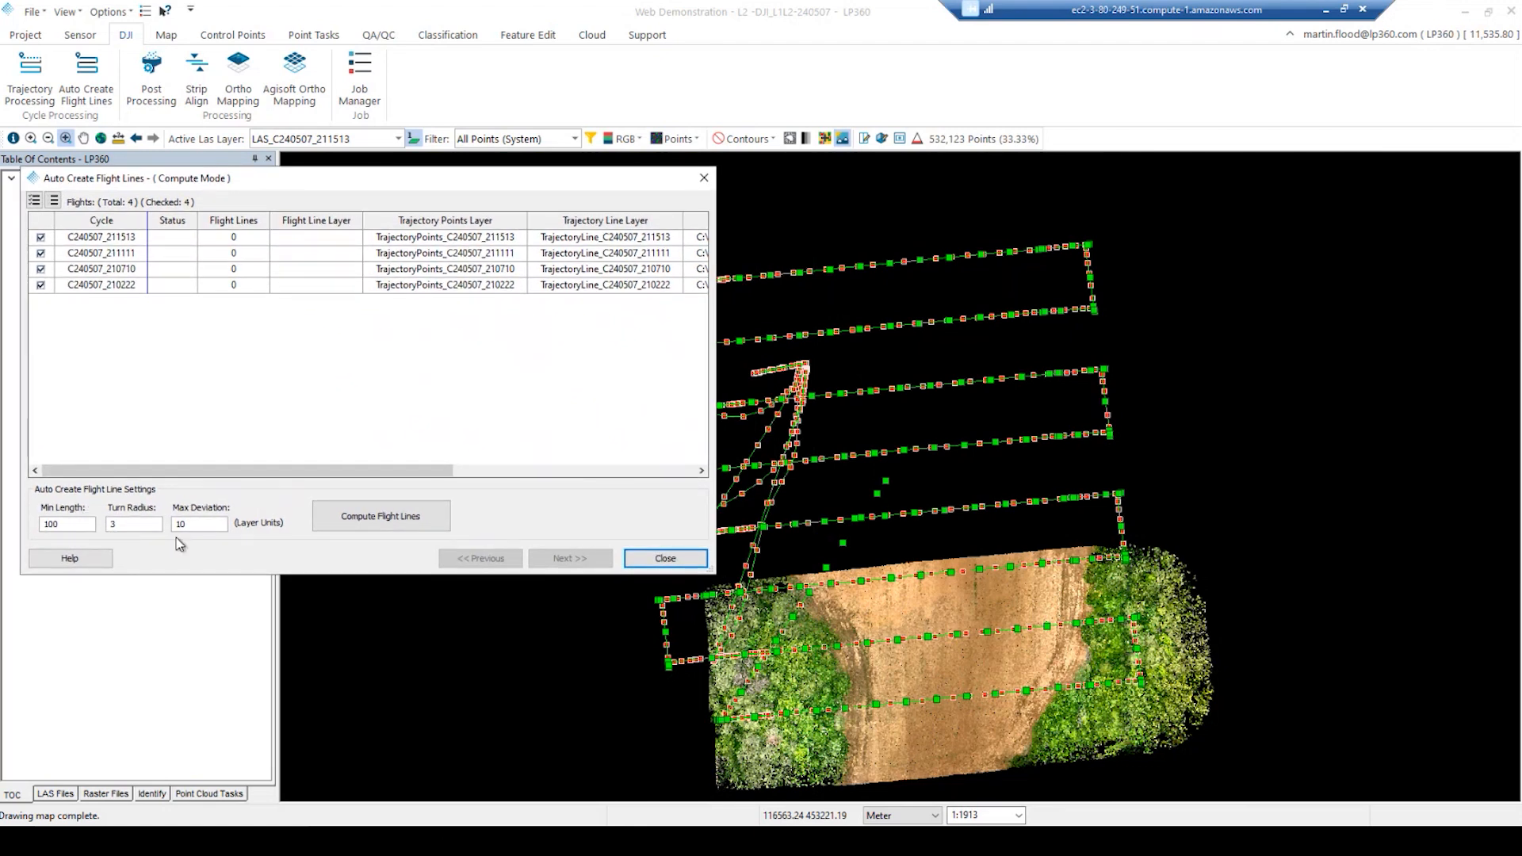
left_click(370, 521)
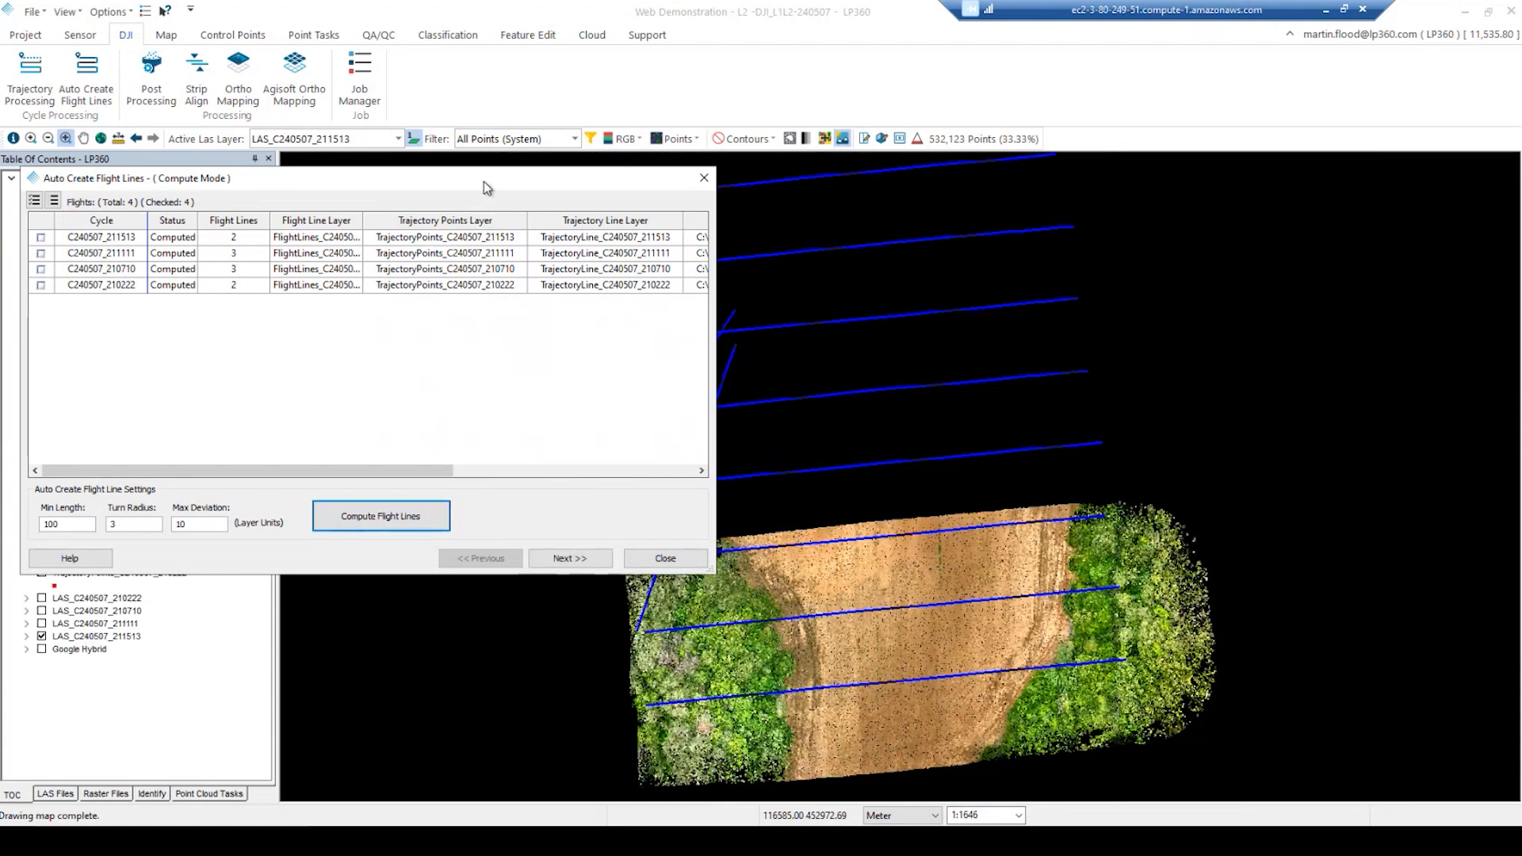
- Inspect the computed flight lines in the map, advance to Edit Mode and show the lines of flight C240507_211513
left_click_drag(484, 180, 250, 317)
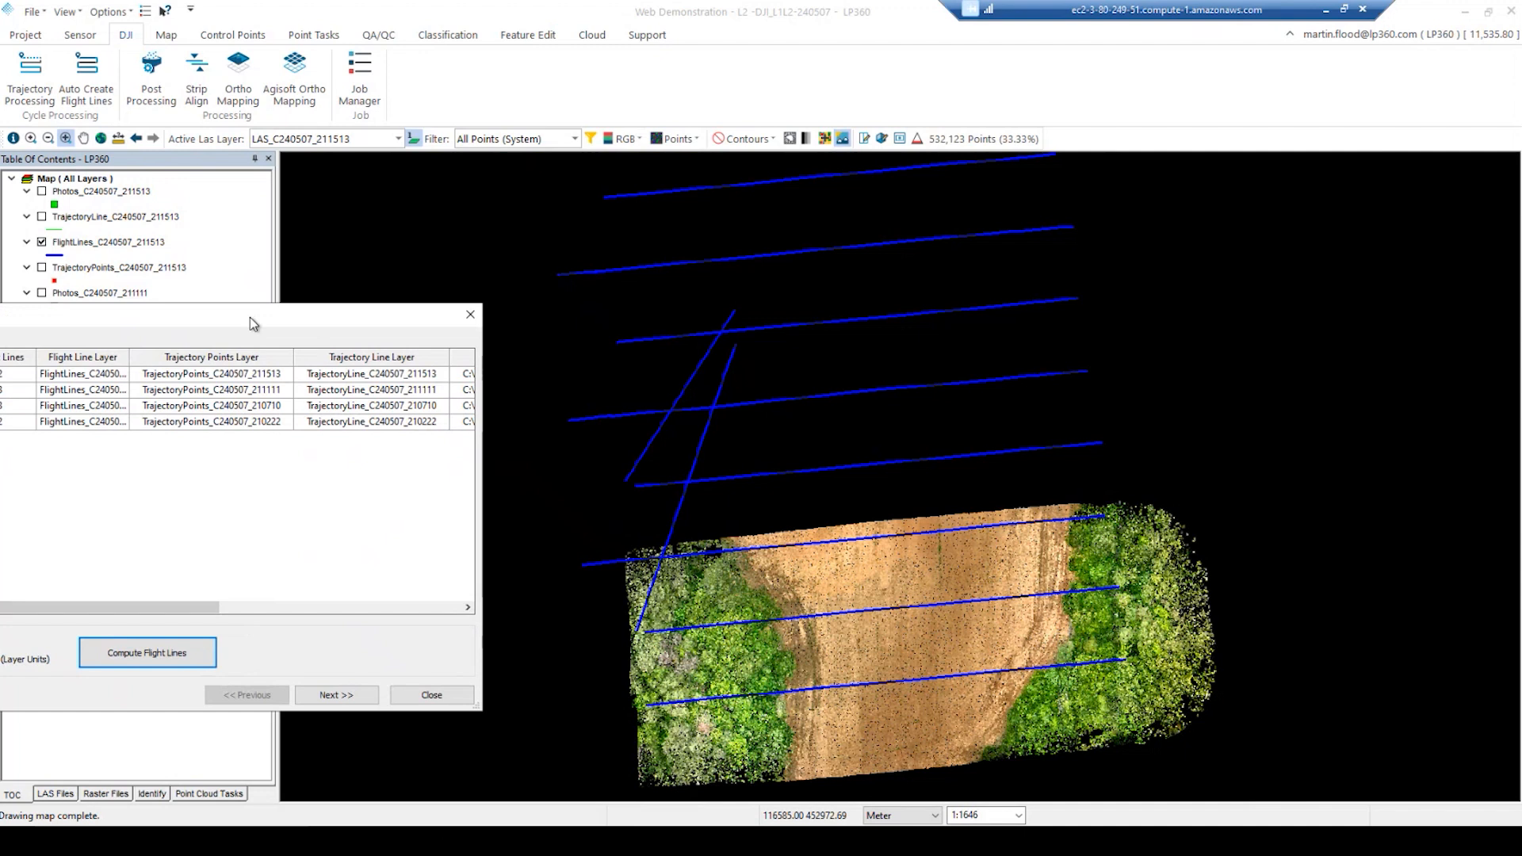
left_click_drag(249, 317, 286, 309)
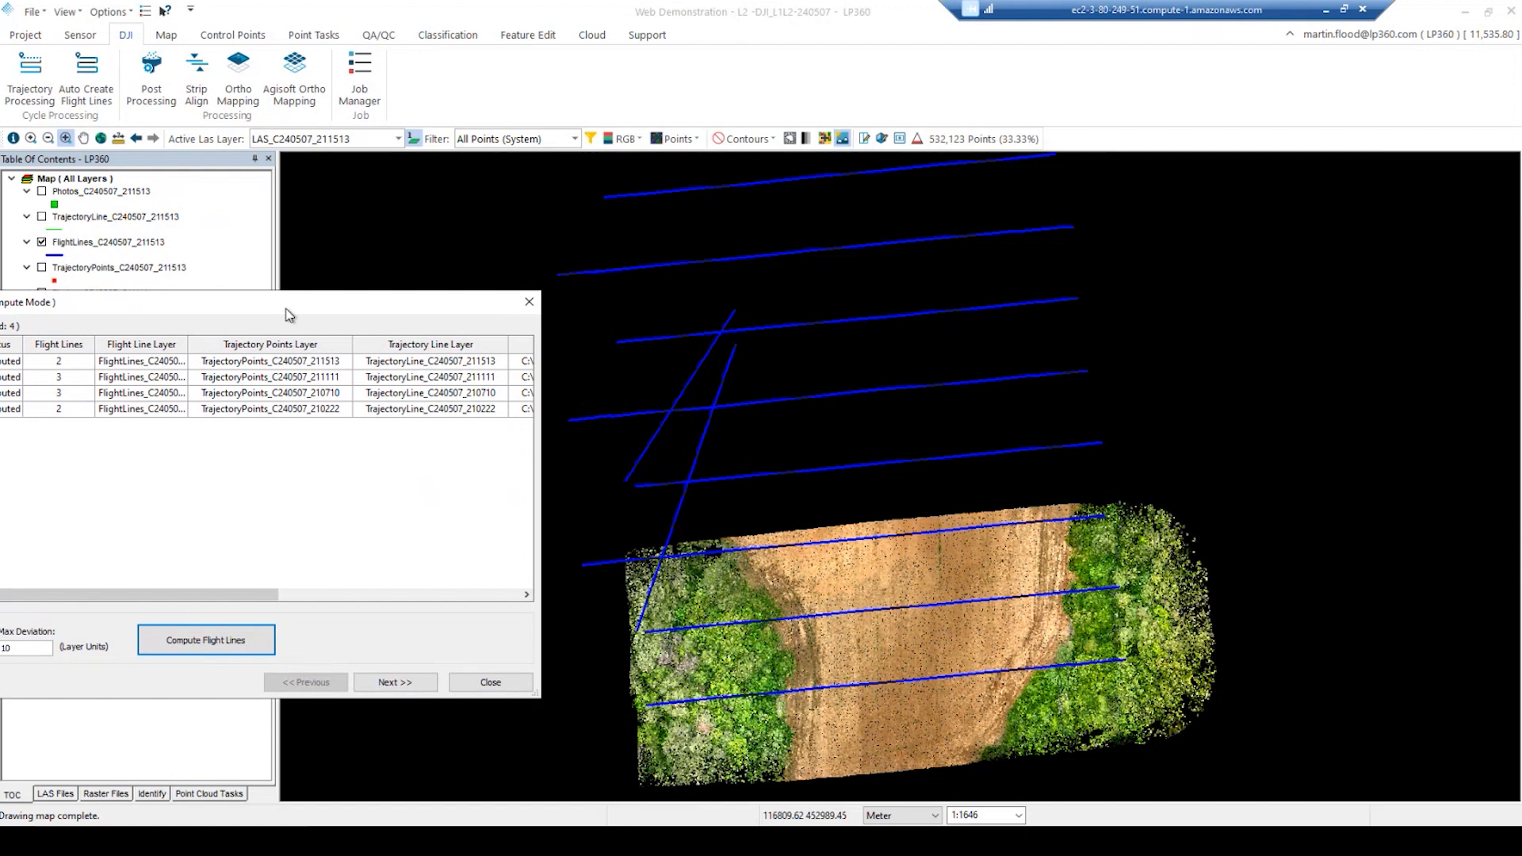
left_click_drag(287, 315, 516, 162)
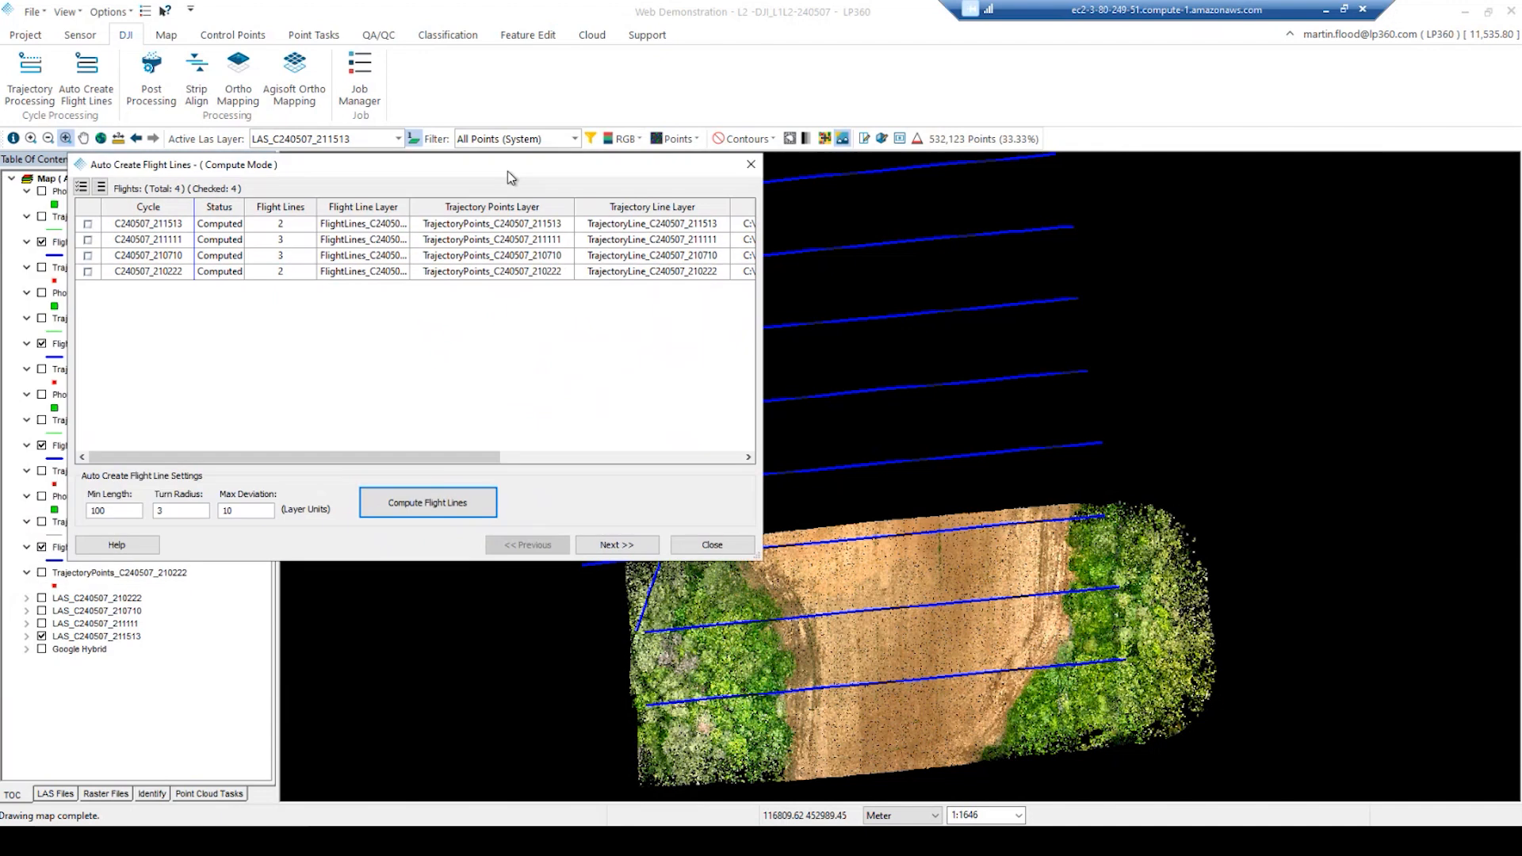
left_click(601, 552)
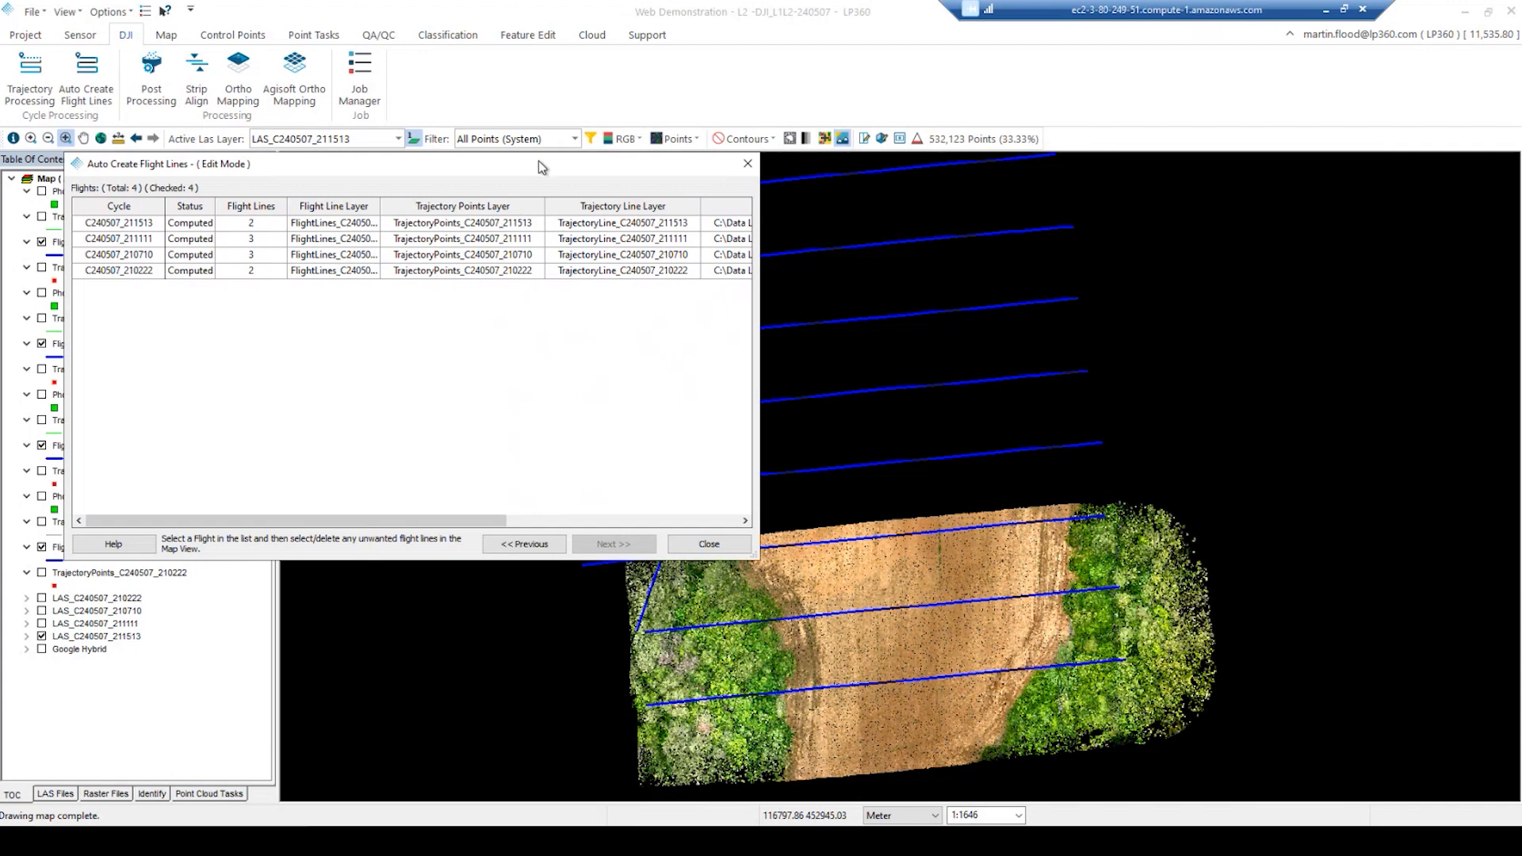
left_click_drag(542, 163, 588, 195)
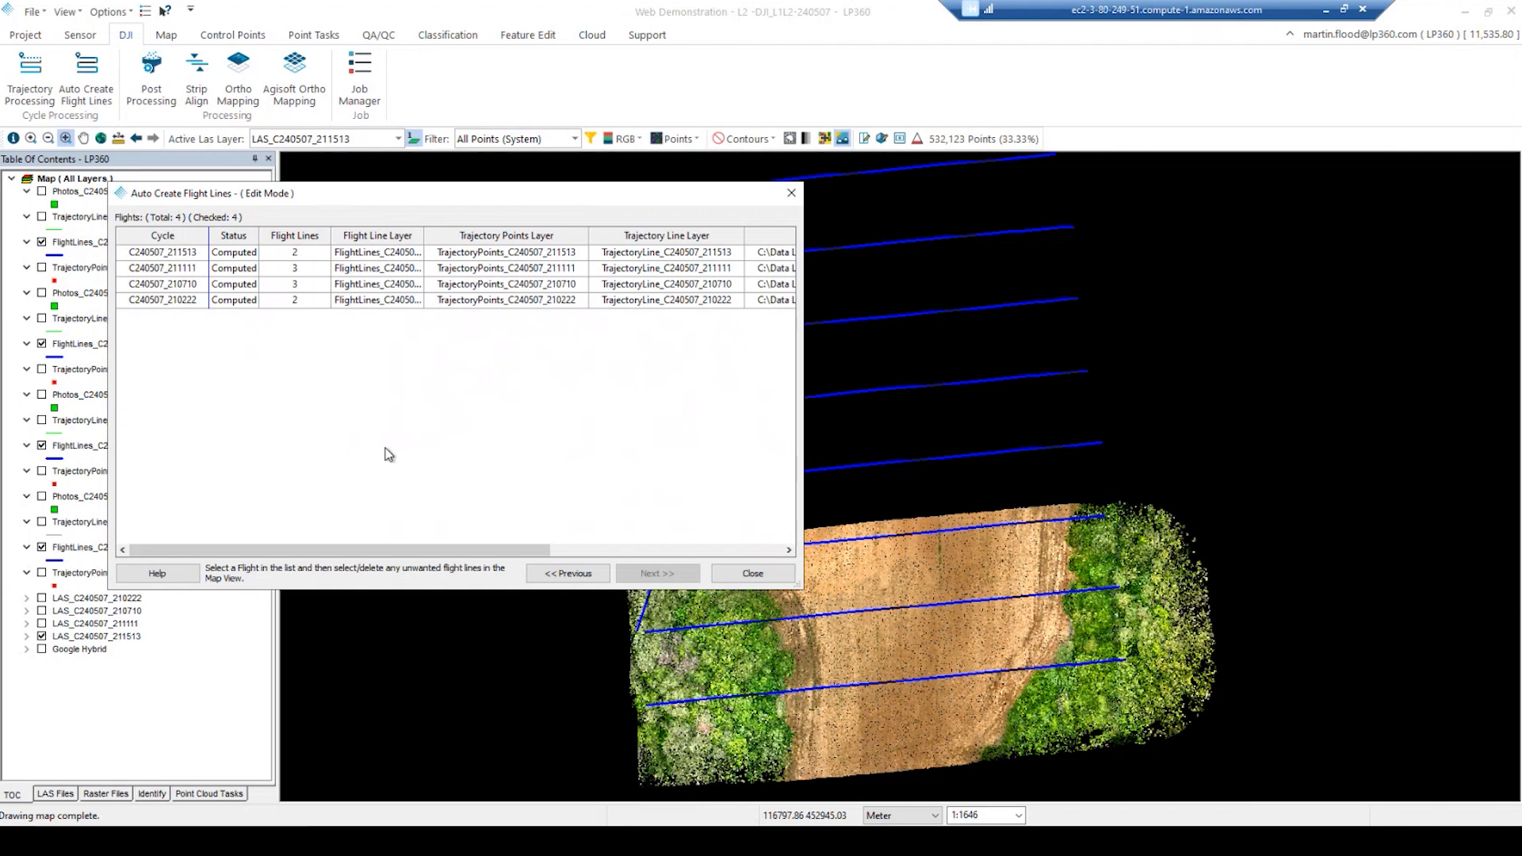
left_click(177, 255)
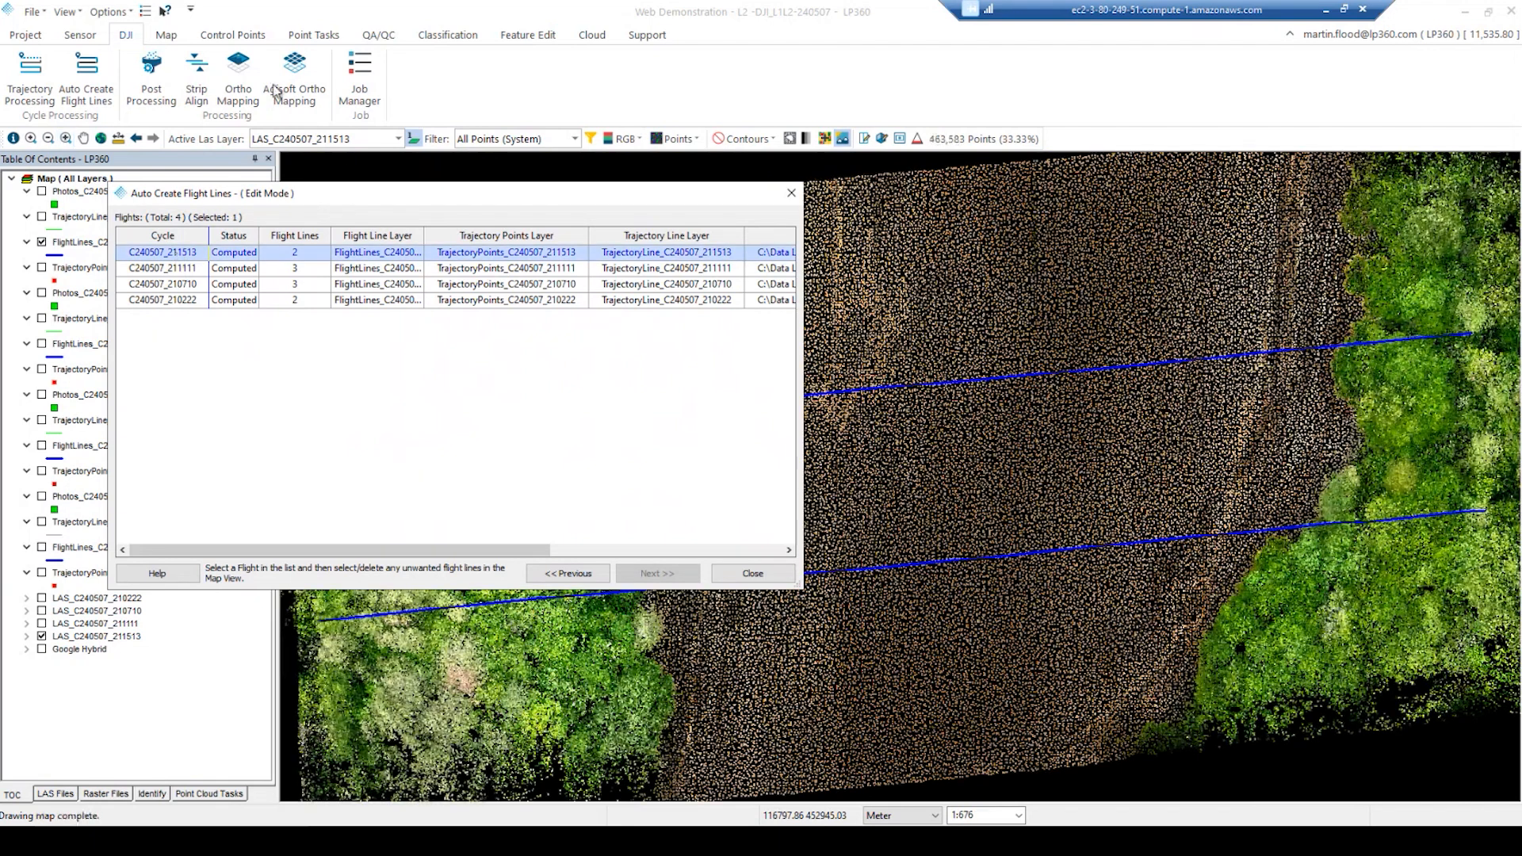
mouse_move(435, 198)
left_mouse_down()
mouse_move(226, 95)
mouse_move(704, 178)
left_mouse_up()
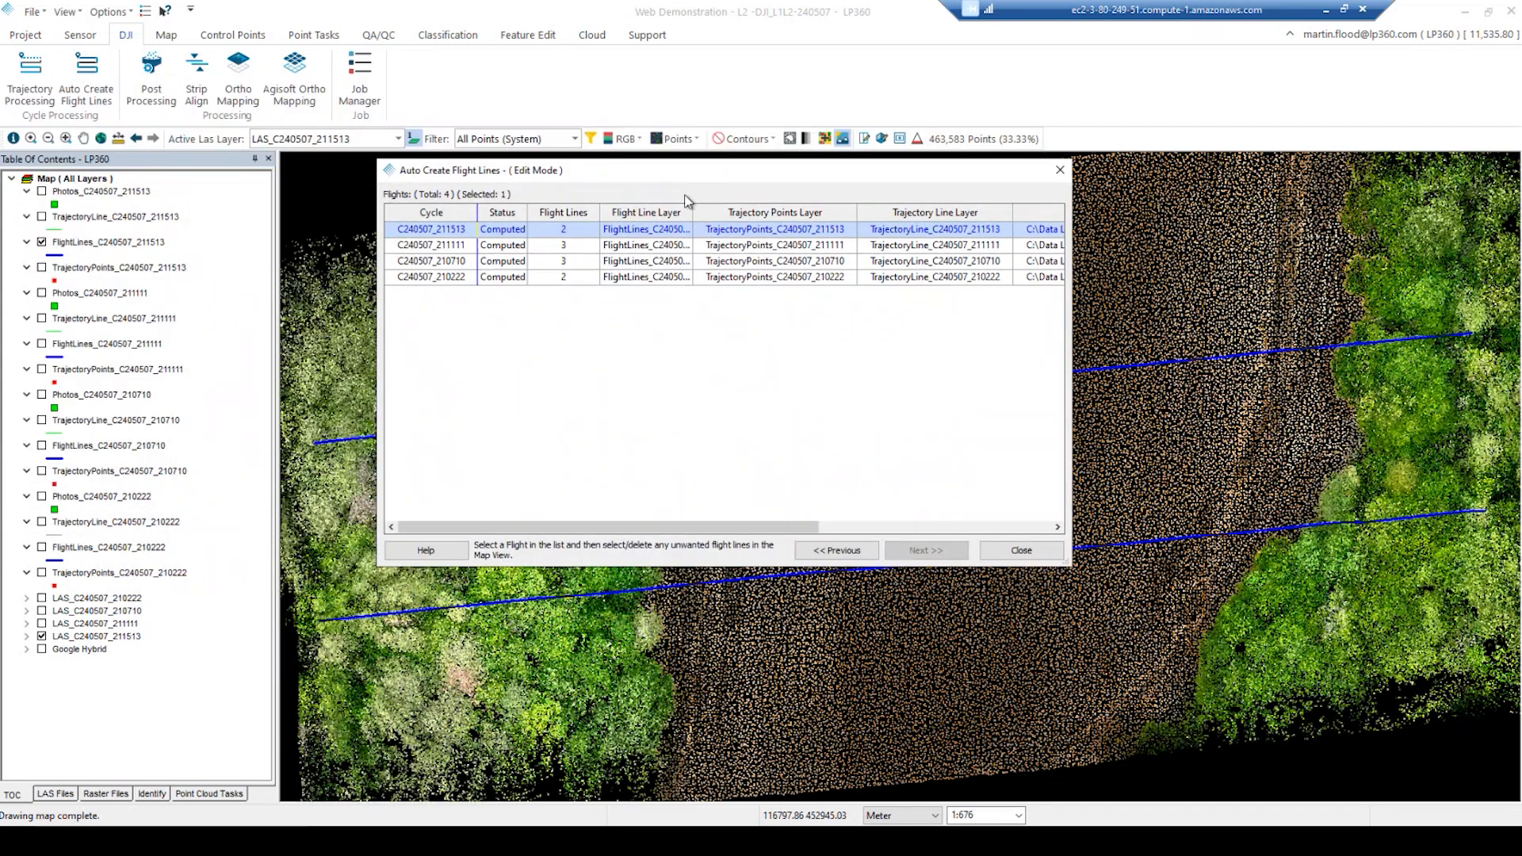
- Delete the unwanted diagonal flight line from flight C240507_211111
left_click(457, 250)
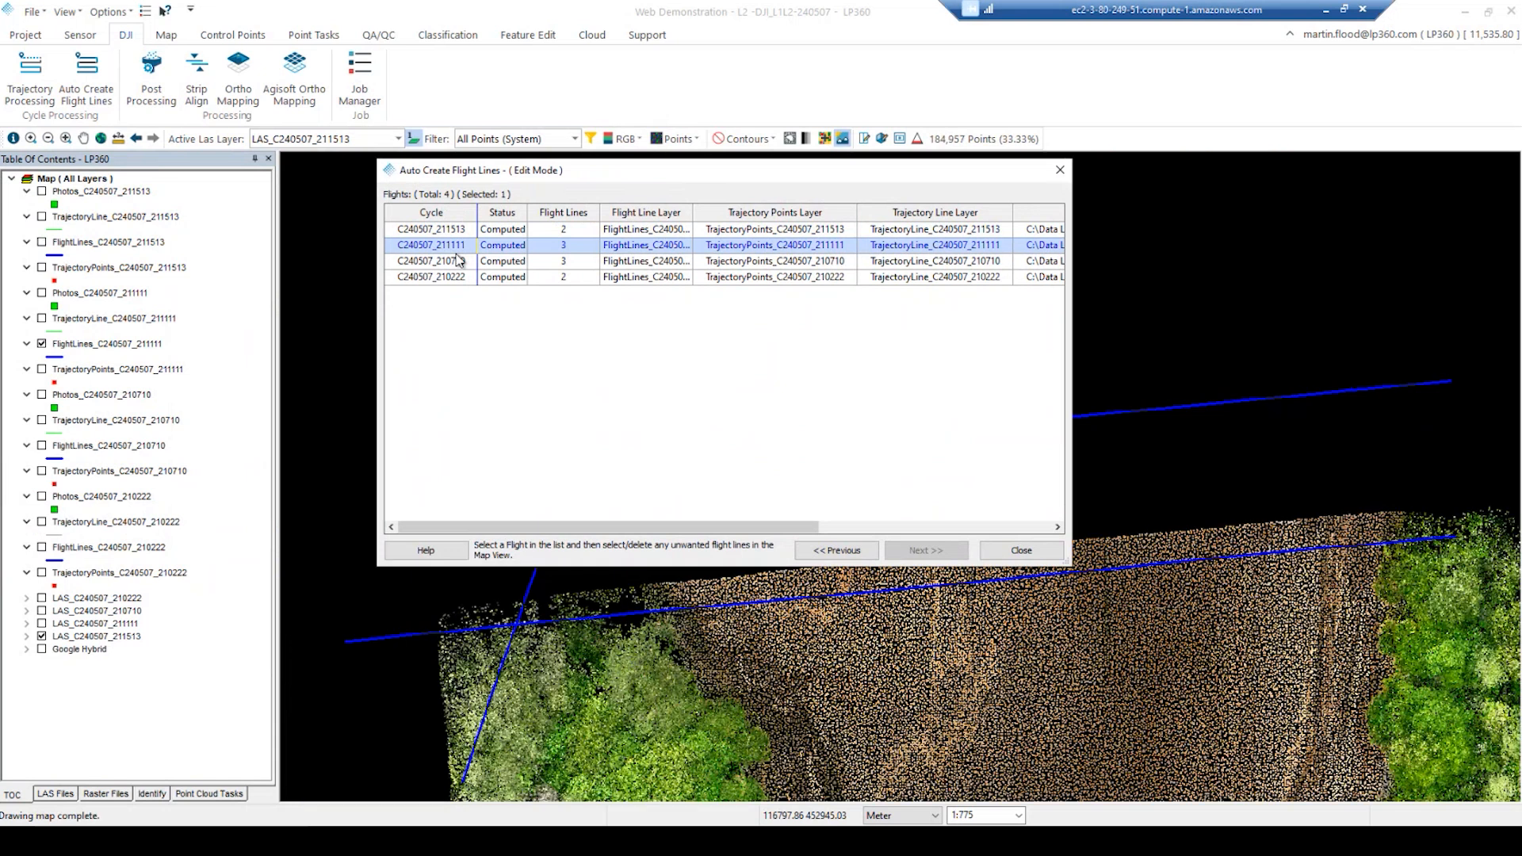
left_click_drag(656, 175, 983, 112)
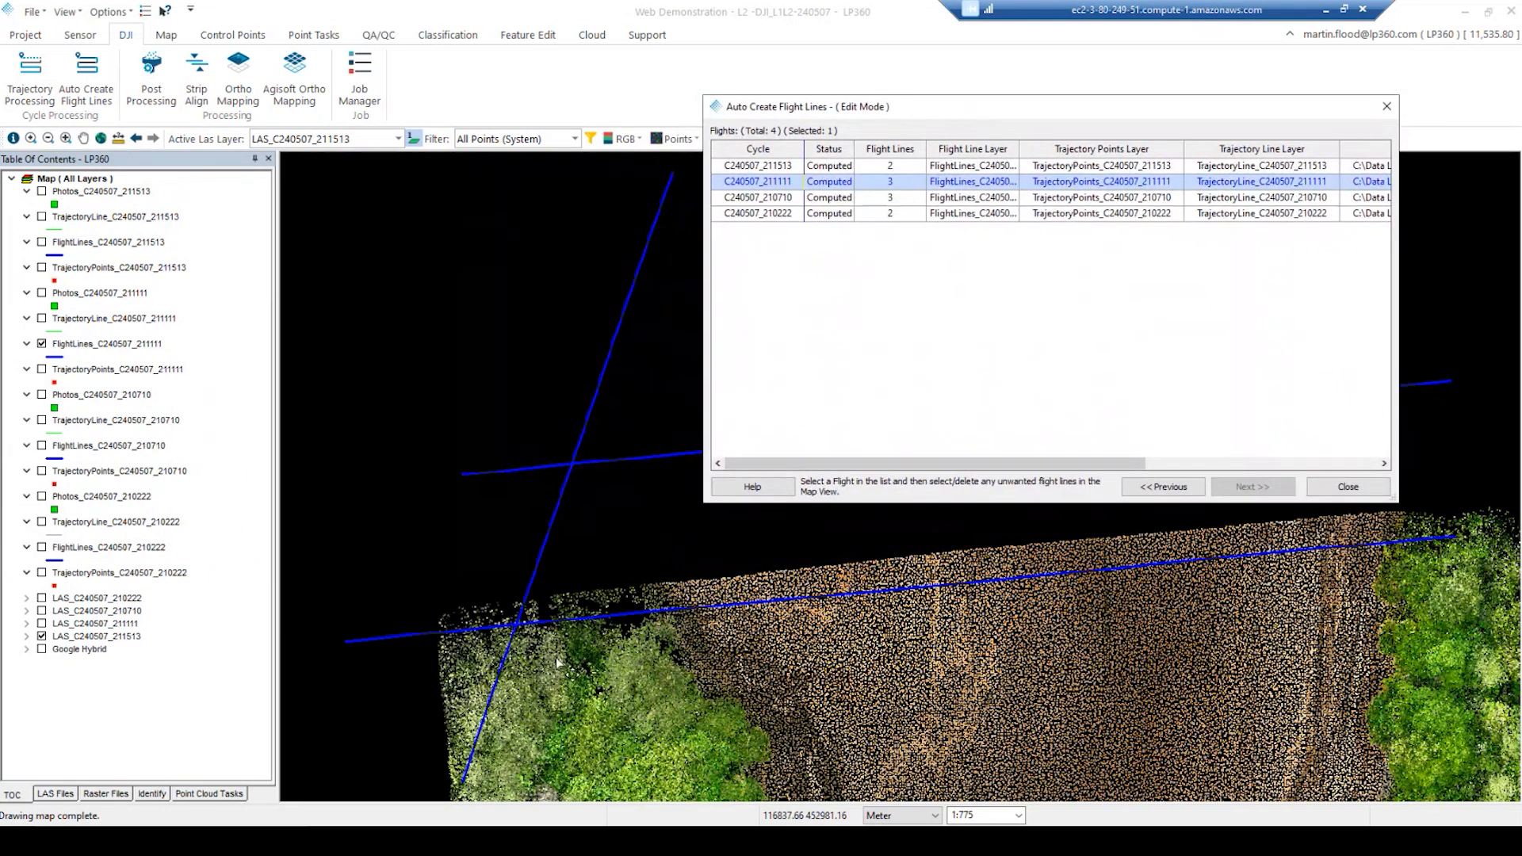
left_click(601, 387)
left_click(601, 388)
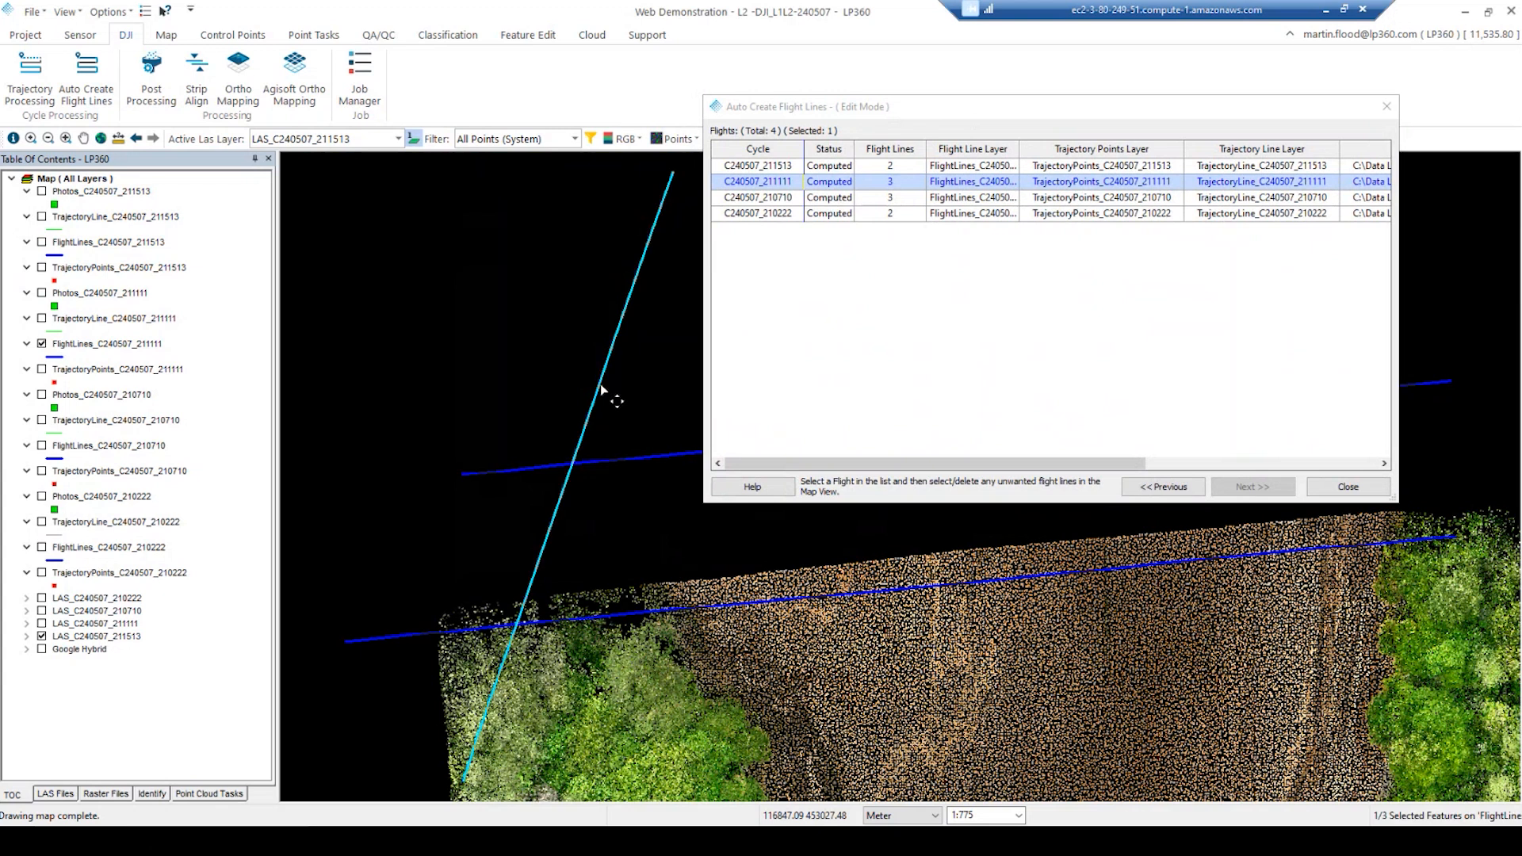
key("Delete")
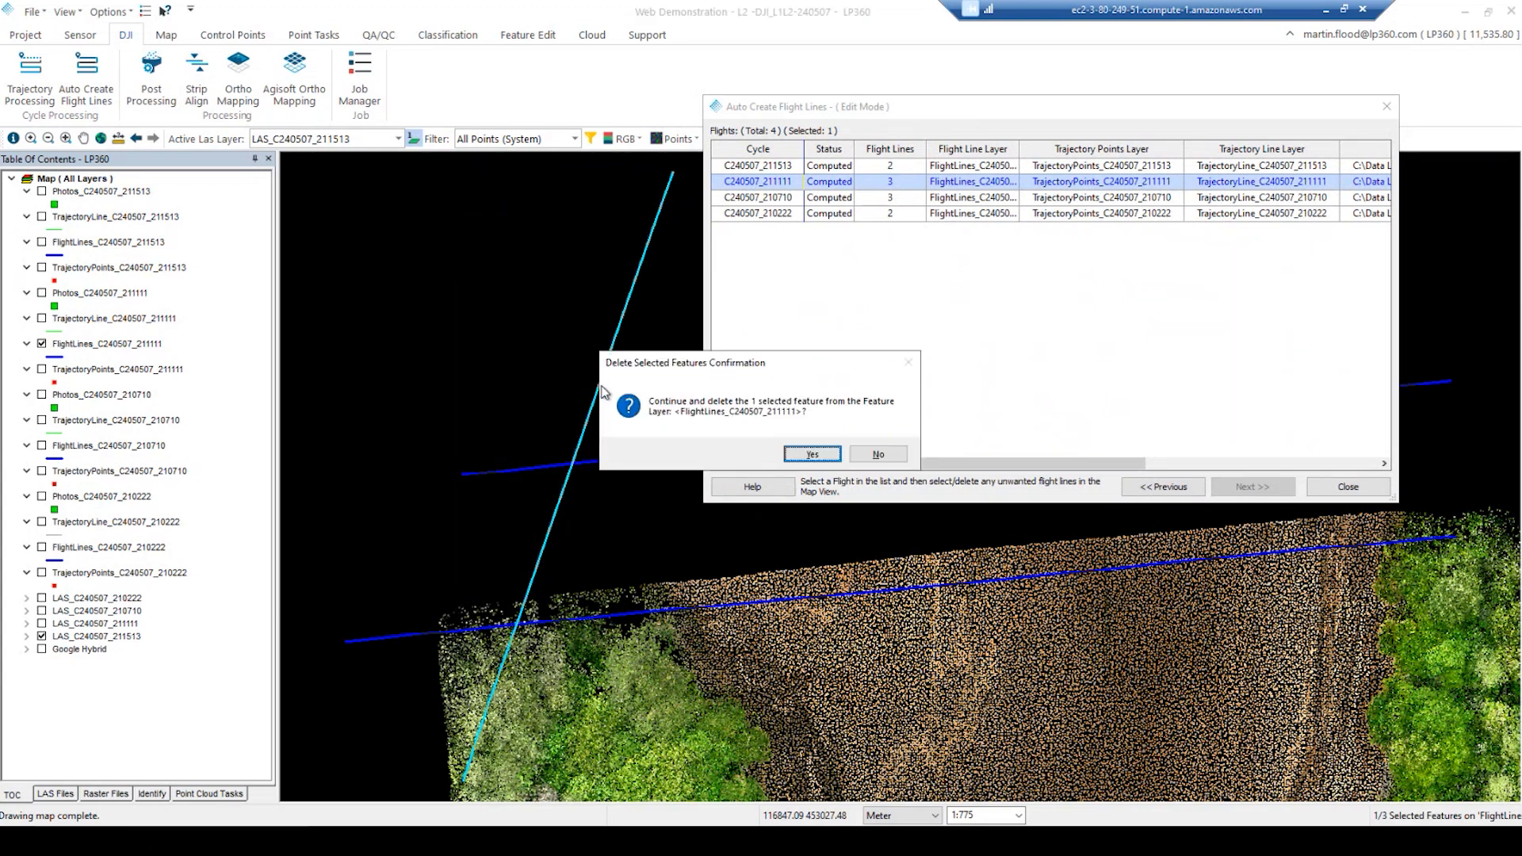
left_click(811, 453)
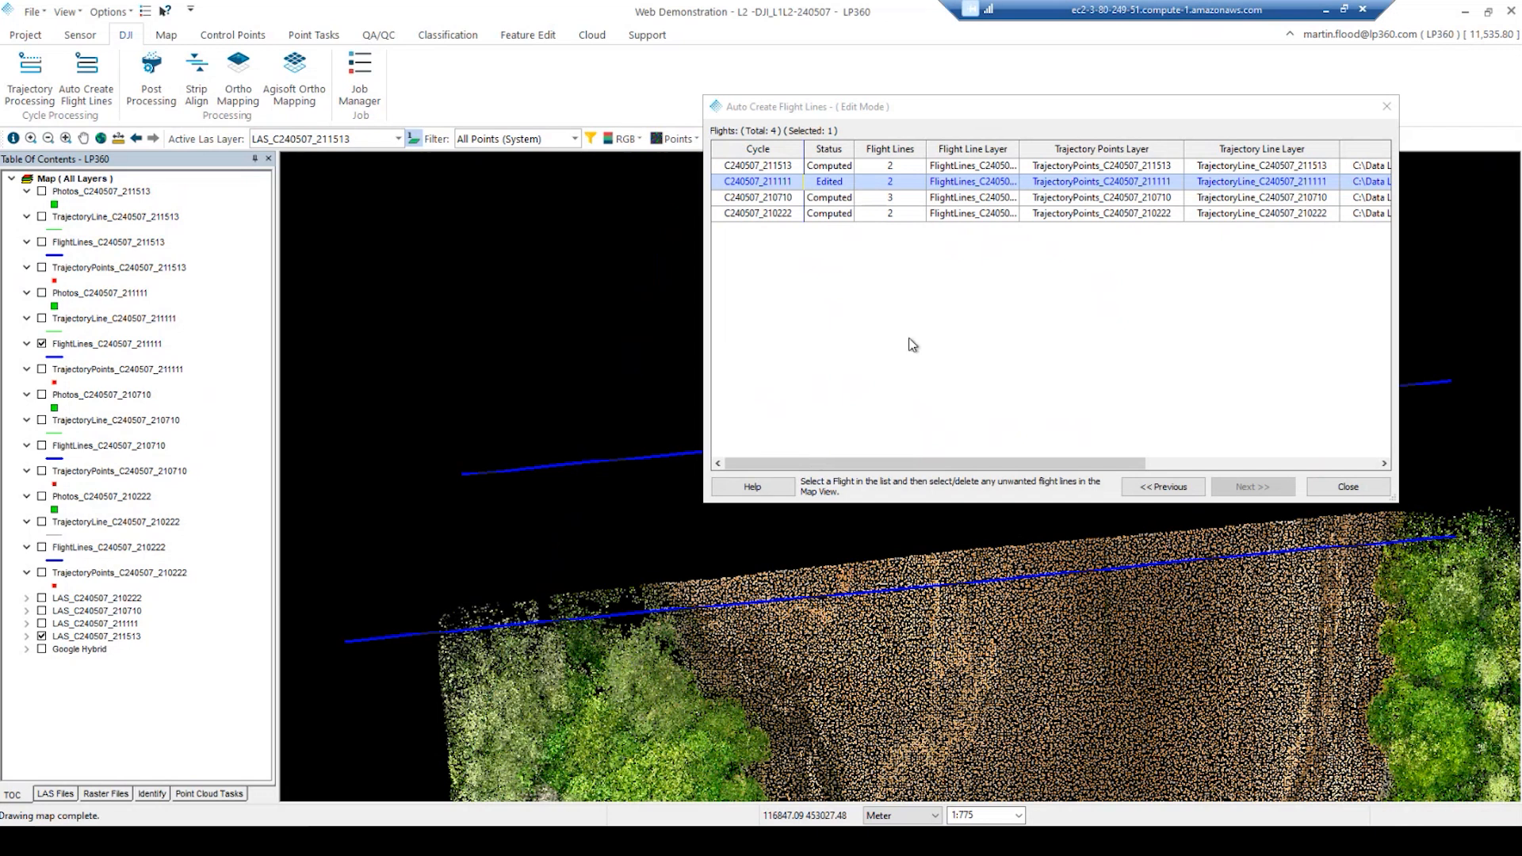
- Remove the diagonal transit line from the flight lines of C240507_210710
left_click(830, 199)
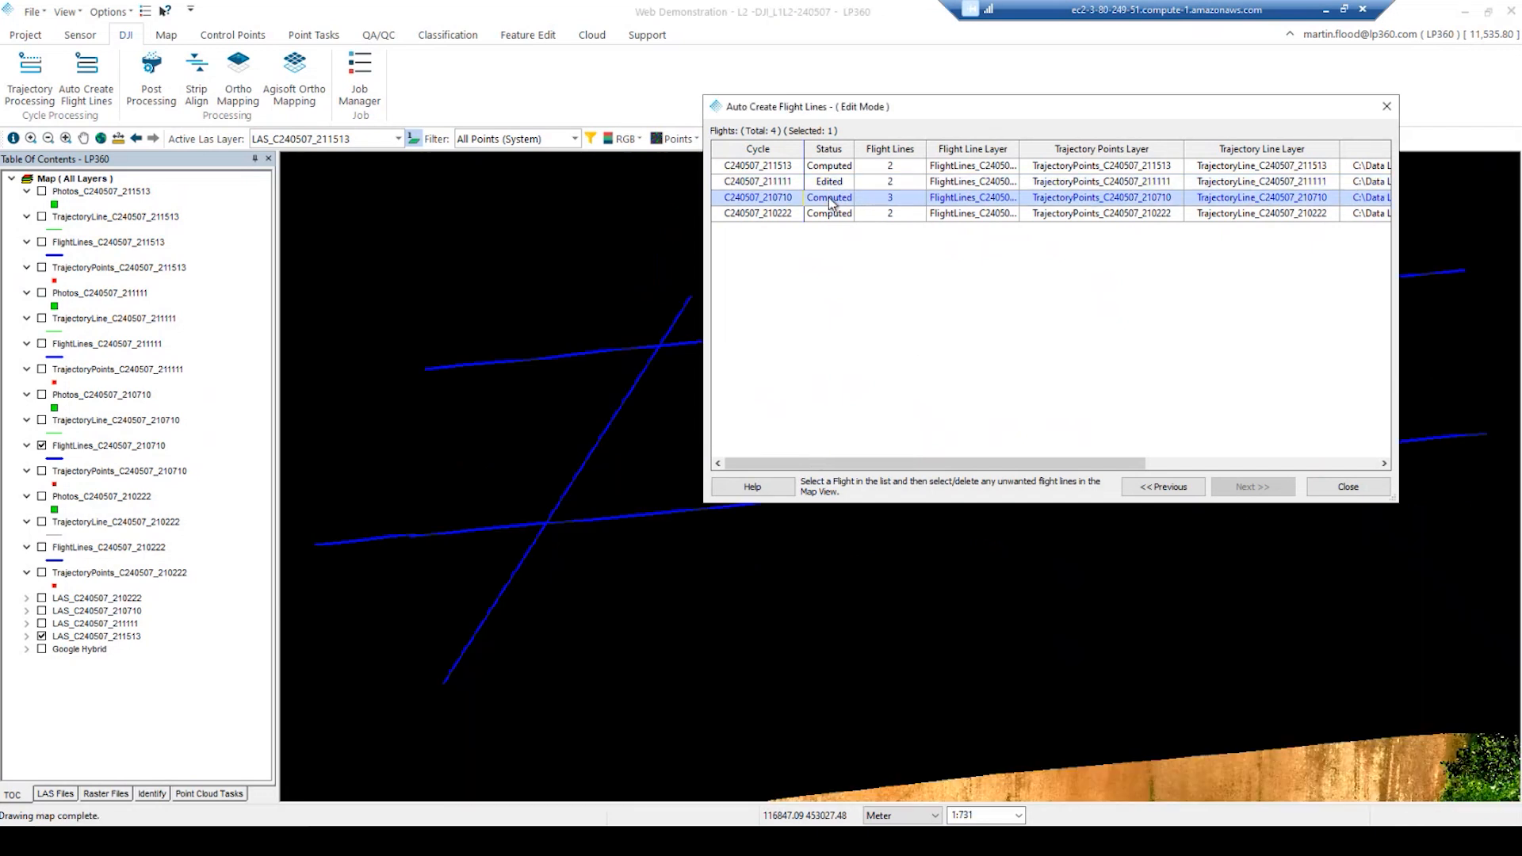
left_click(602, 441)
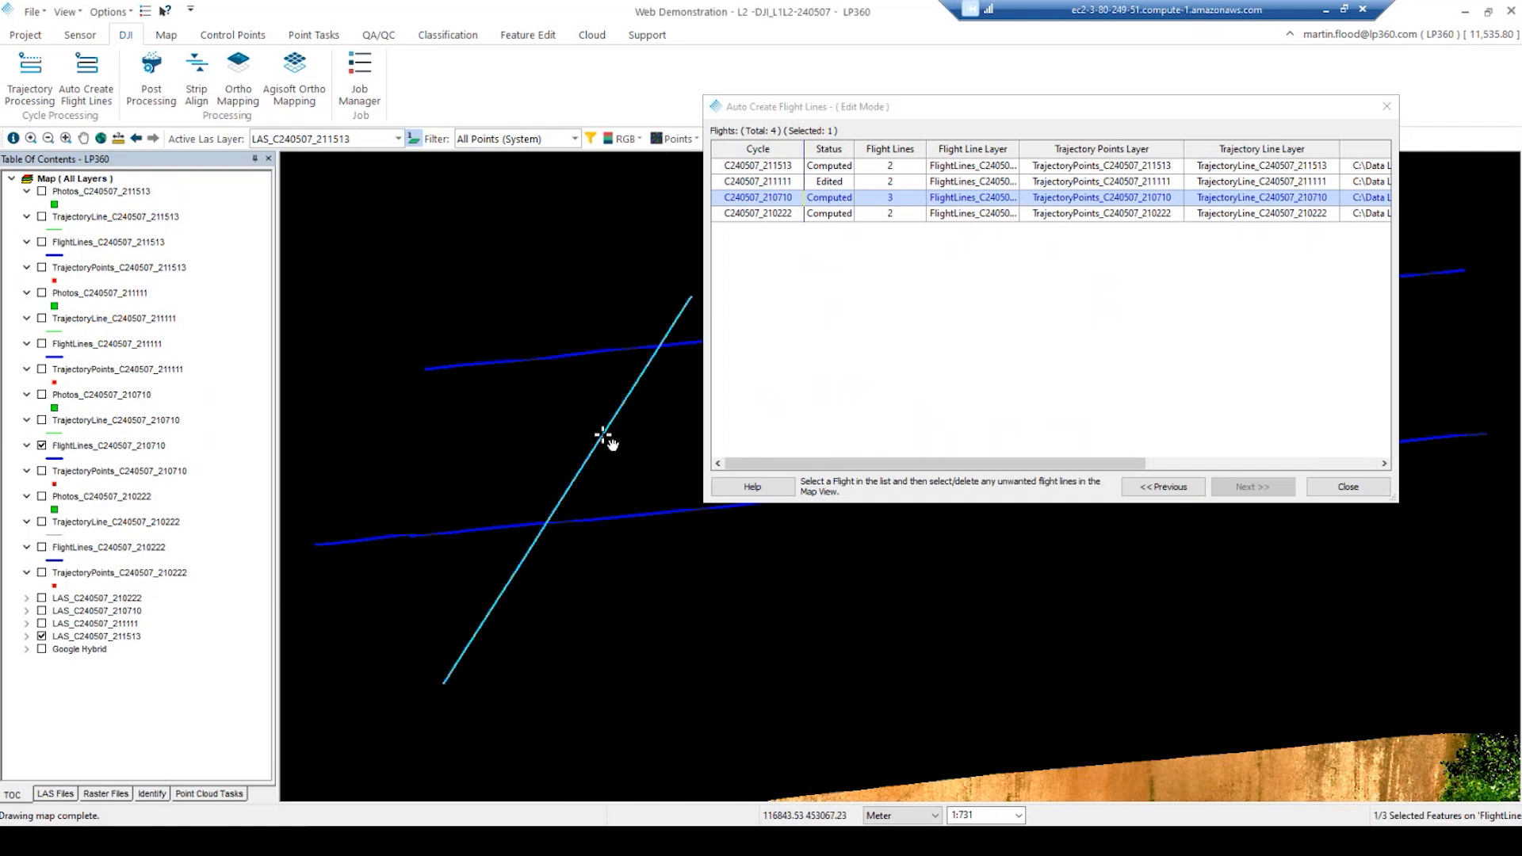
key("Delete")
left_click(821, 449)
- Review the flight lines of C240507_210222 and the cycle folders, and finish flight line editing to show all flights' lines
left_click(774, 214)
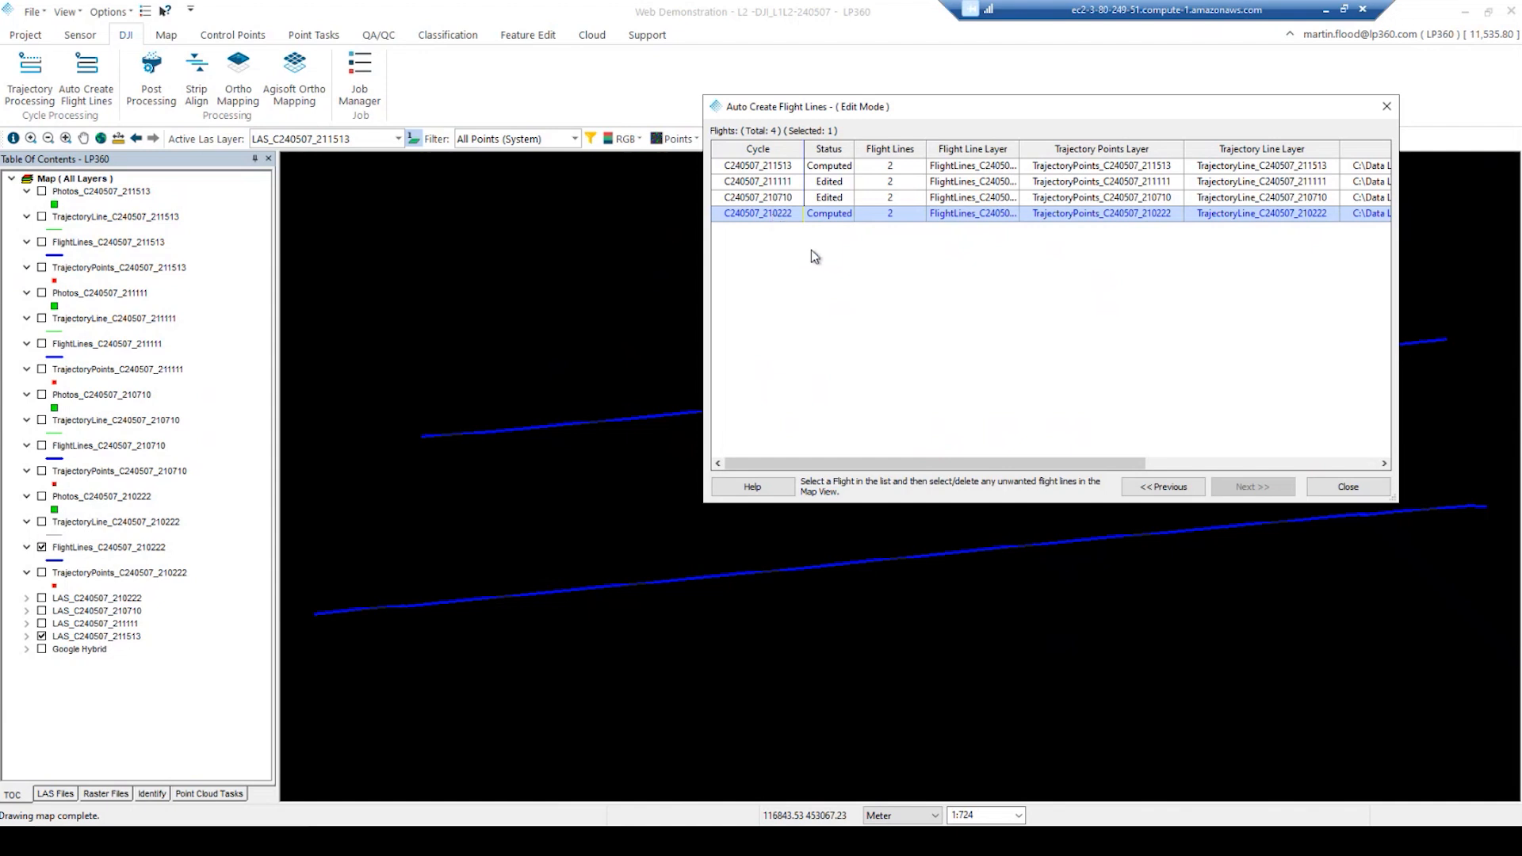
left_click_drag(946, 107, 792, 135)
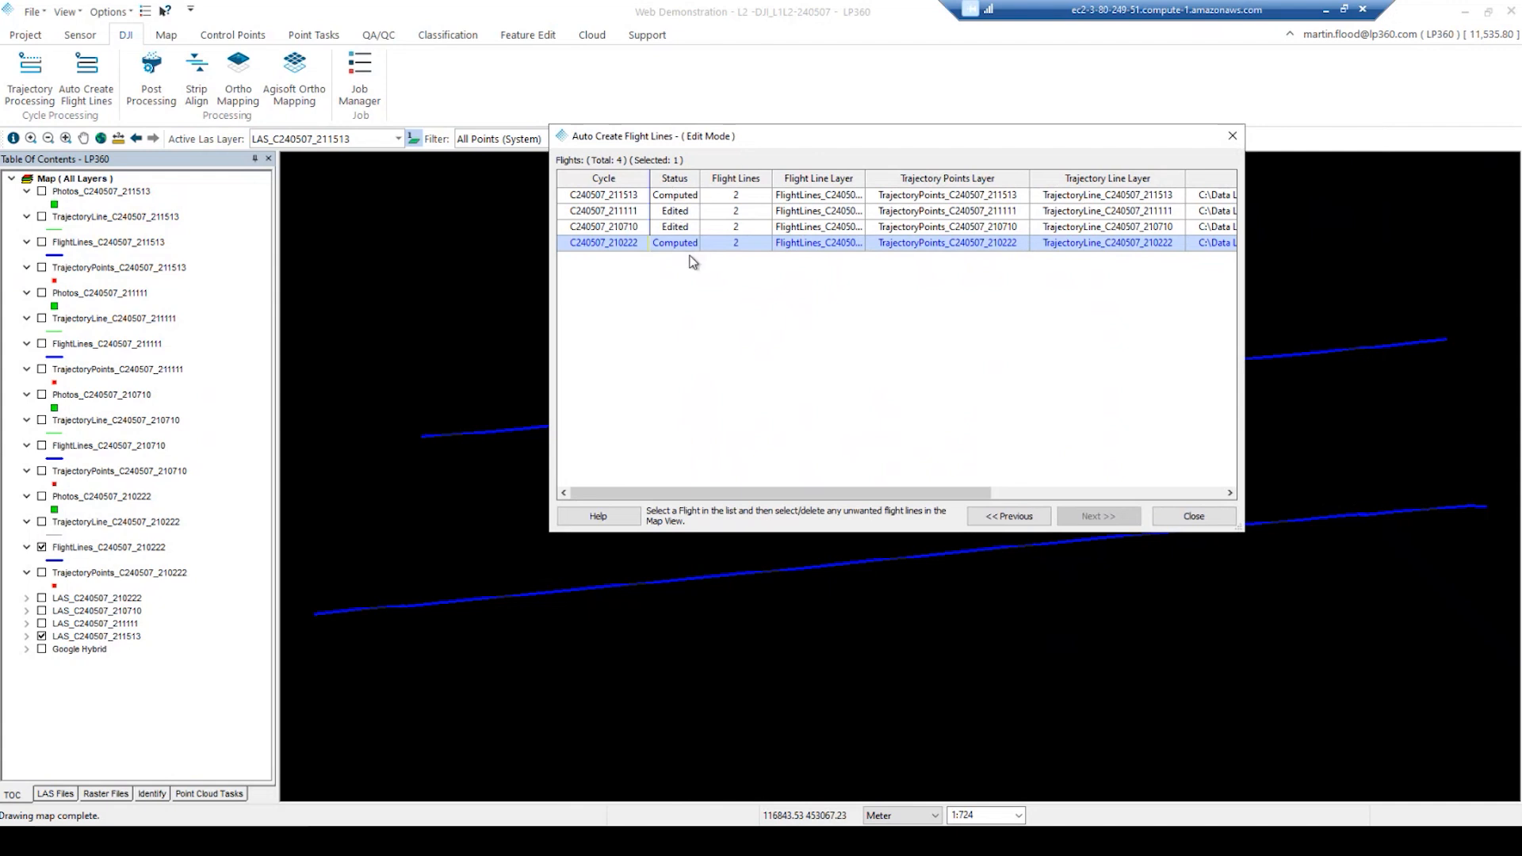
left_click_drag(766, 501, 1026, 488)
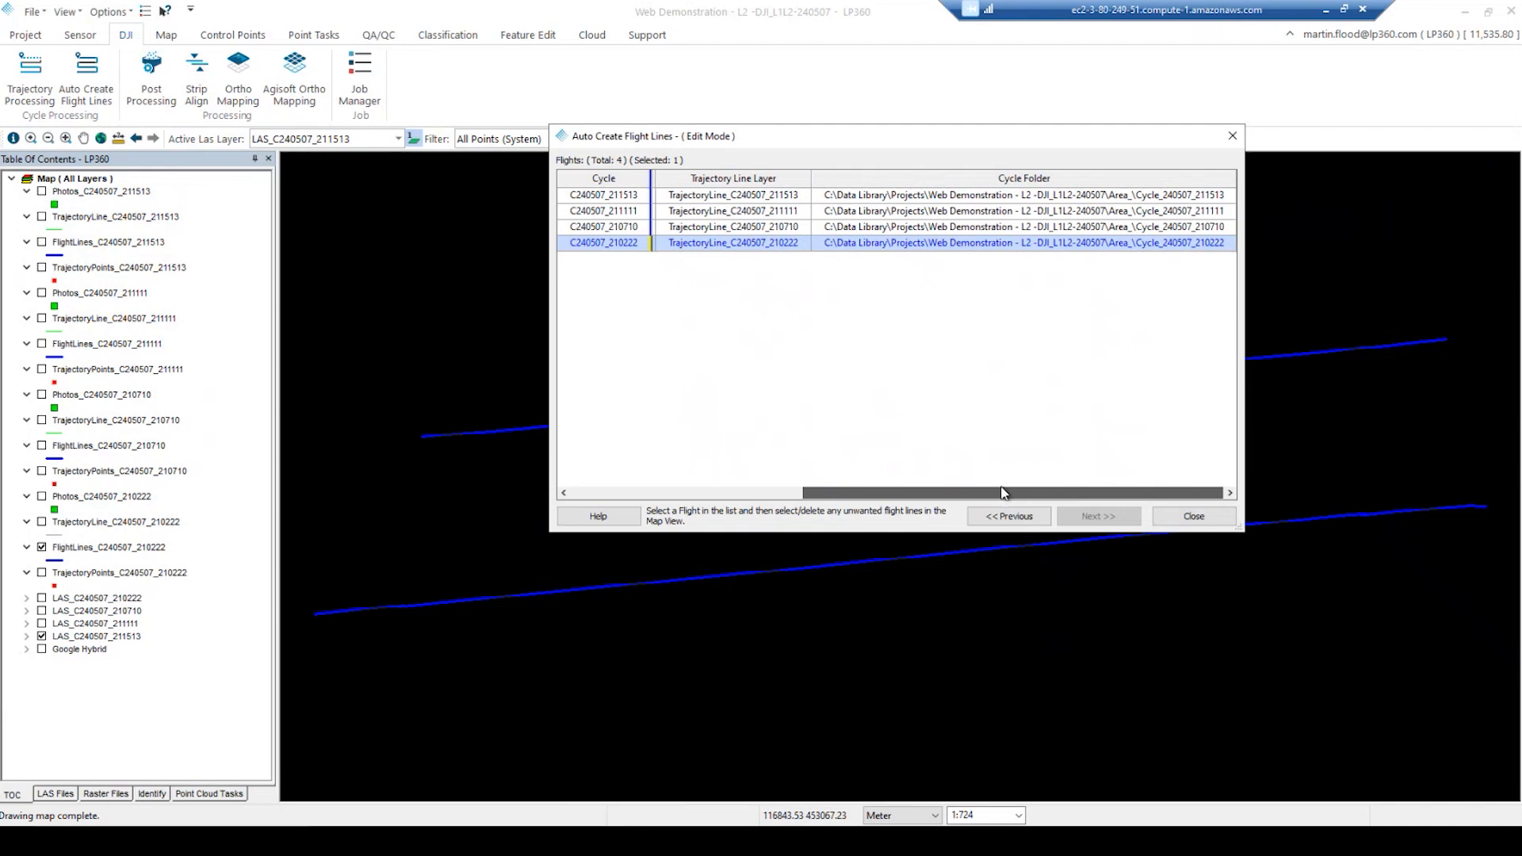
left_click_drag(1016, 489, 759, 489)
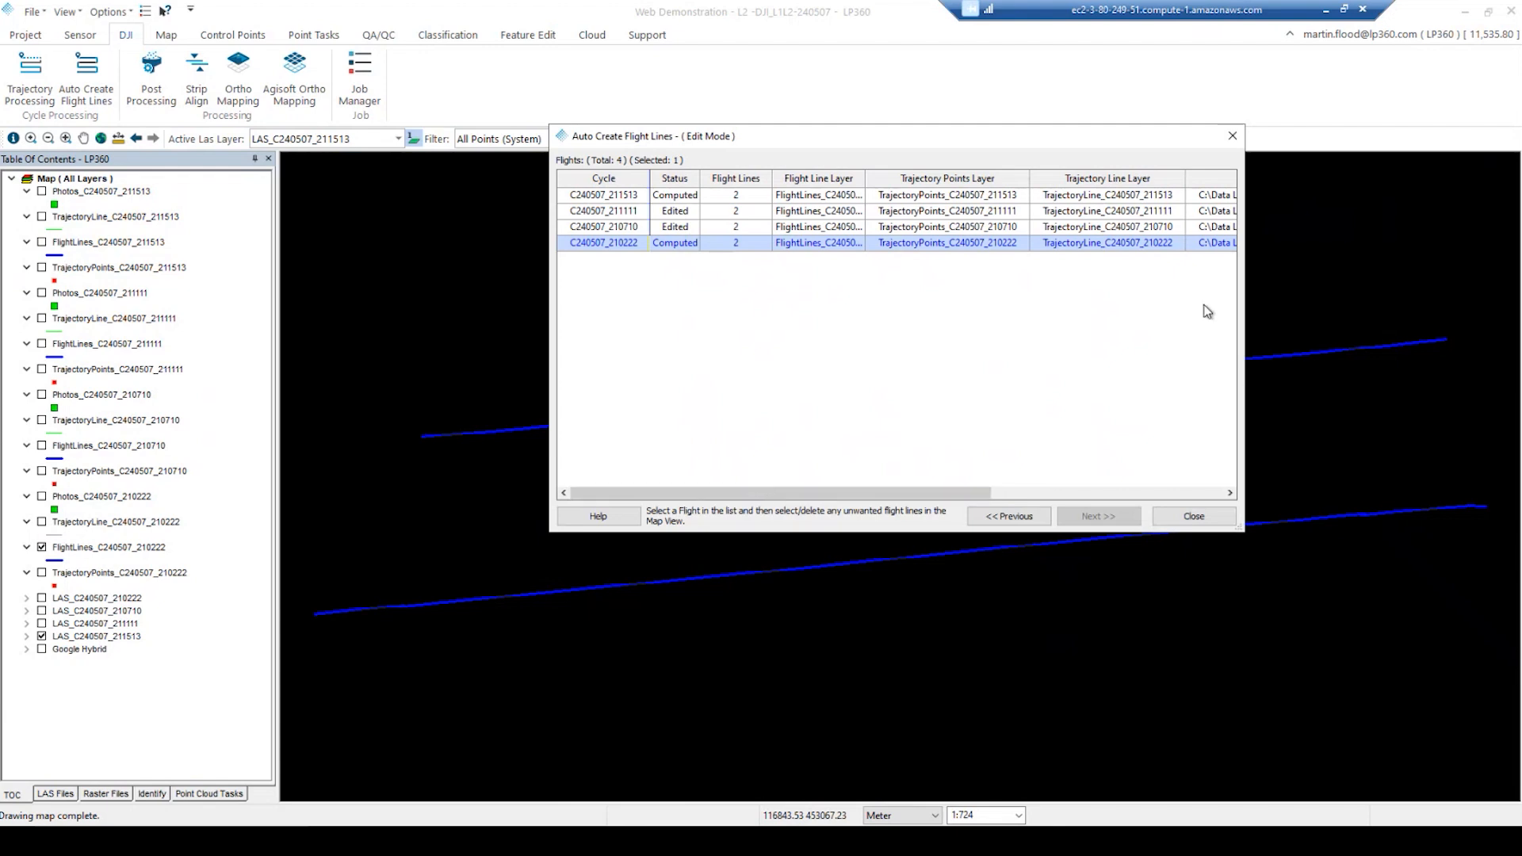
left_click(1194, 516)
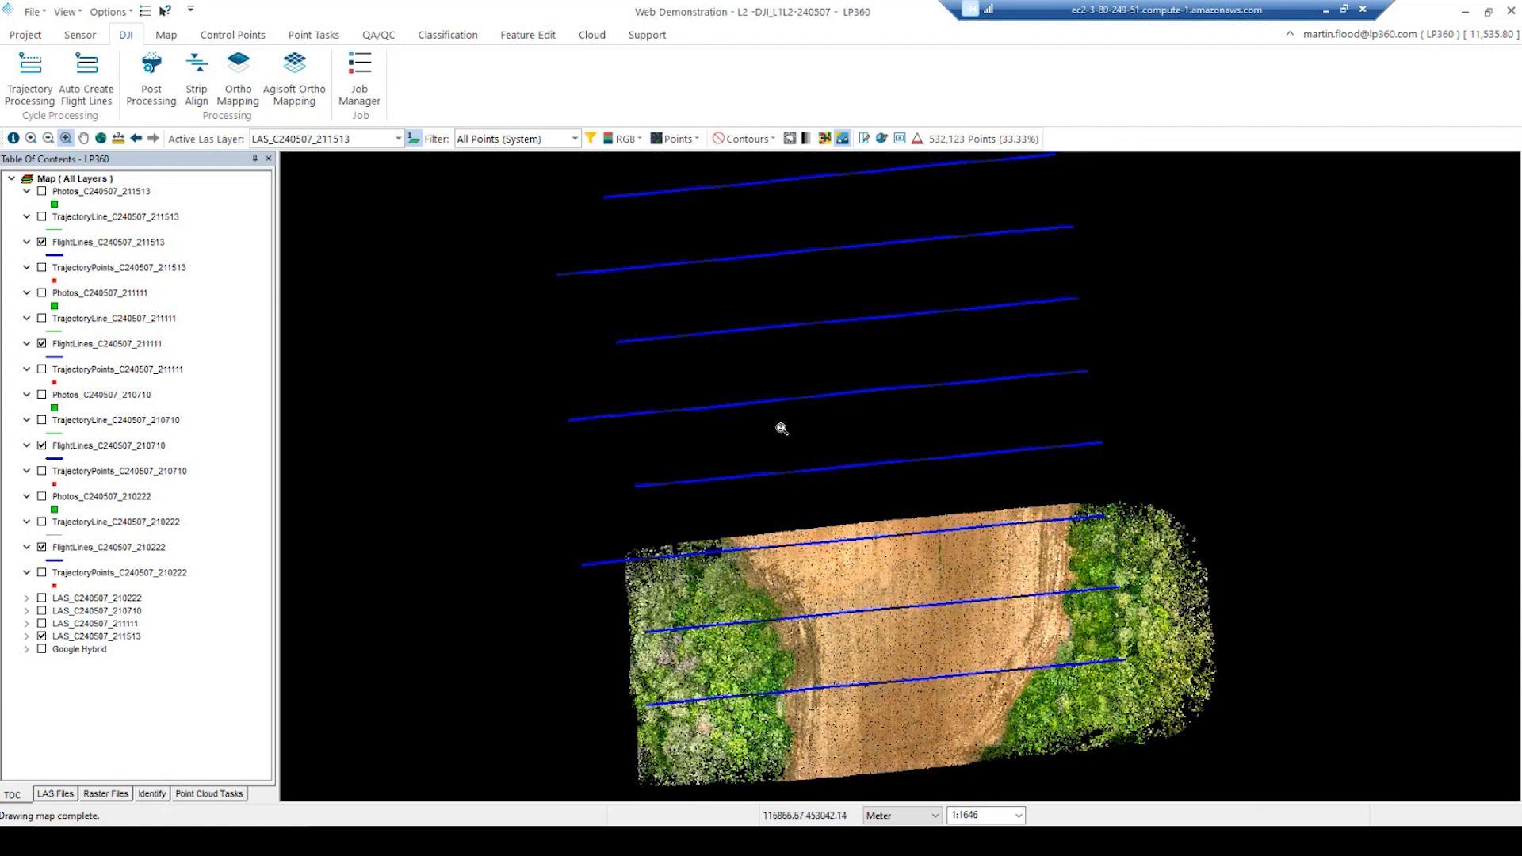
scroll(782, 428, "down", 1)
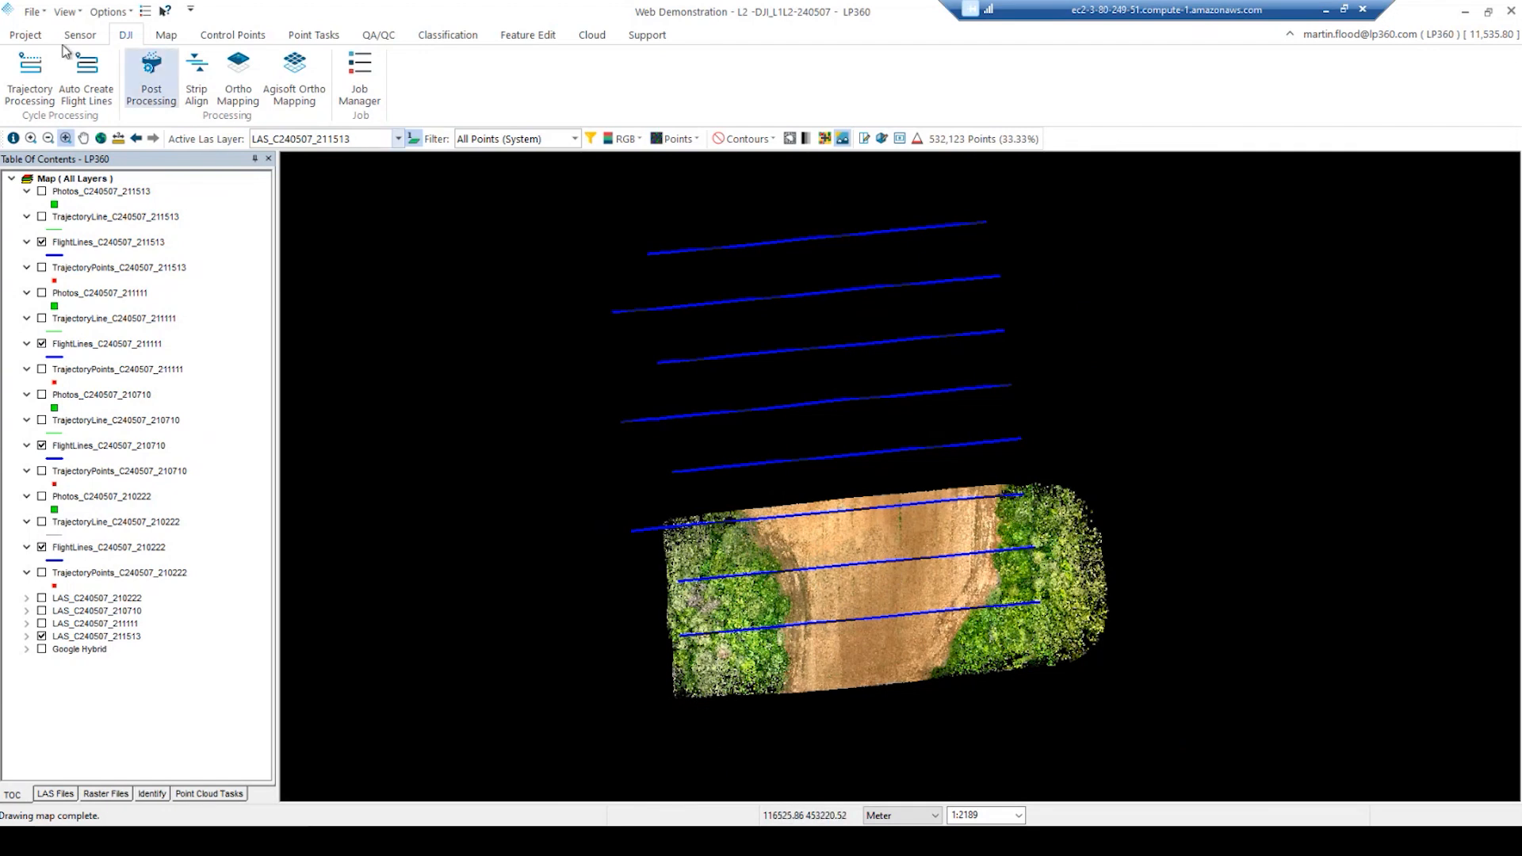
- Show the point clouds of flights C240507_211111, C240507_210710 and C240507_210222 together with C240507_211513 in the map
left_click(24, 35)
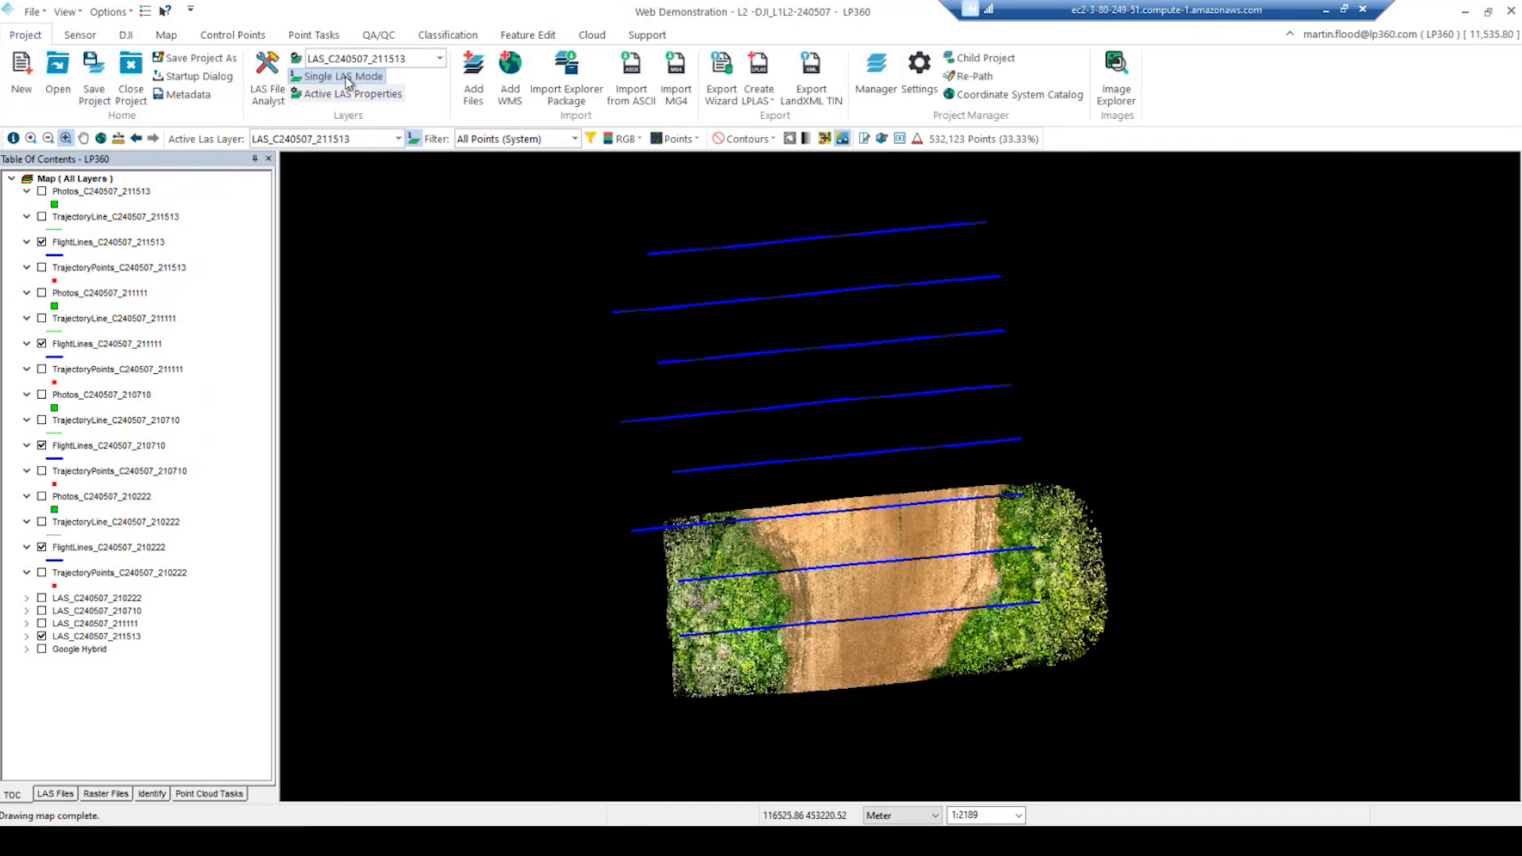
left_click(45, 625)
left_click(42, 611)
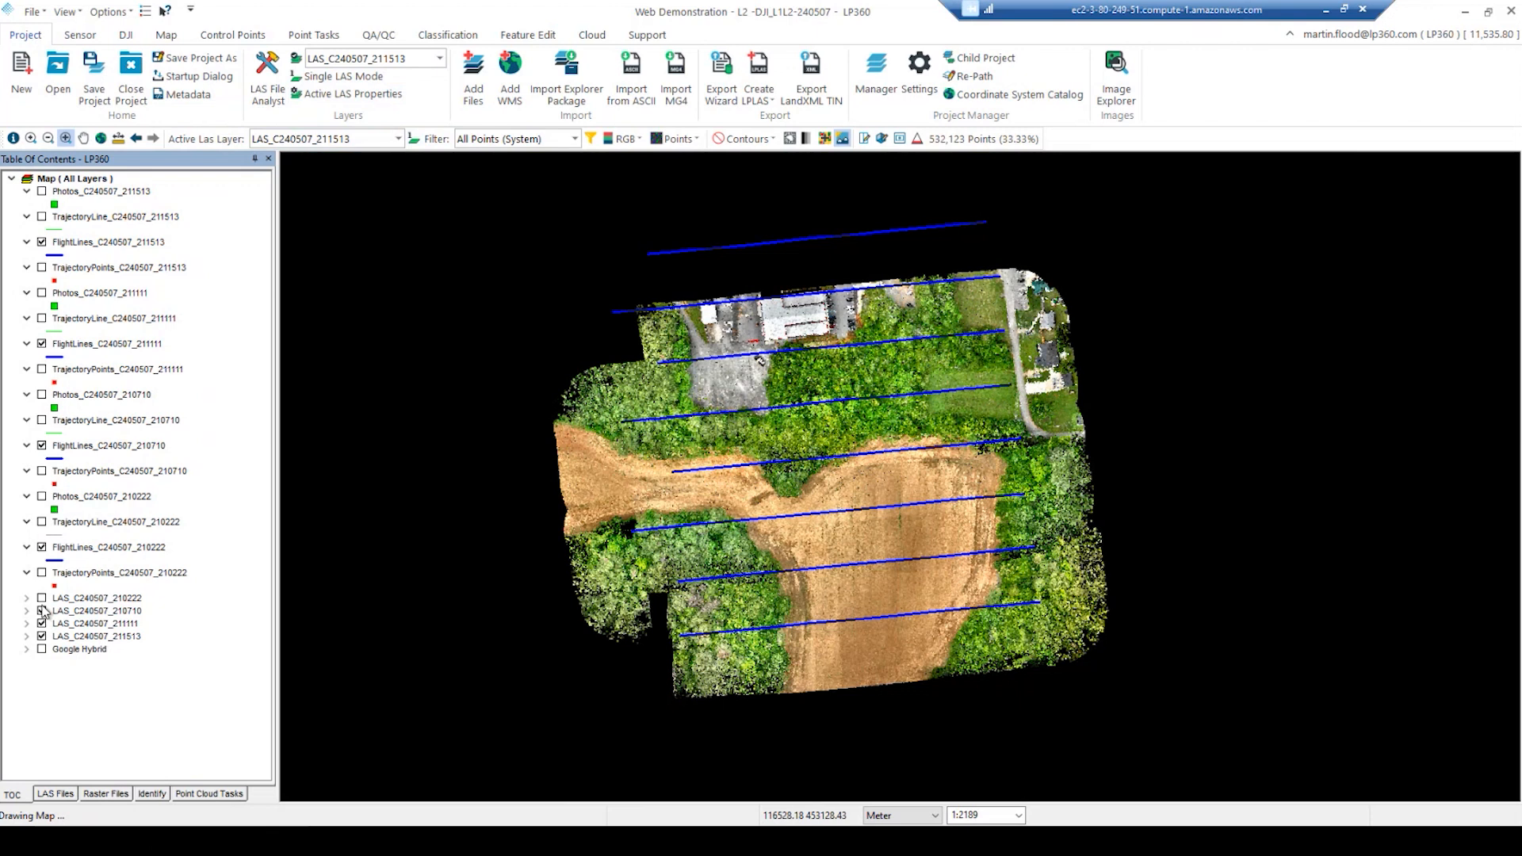
left_click(42, 599)
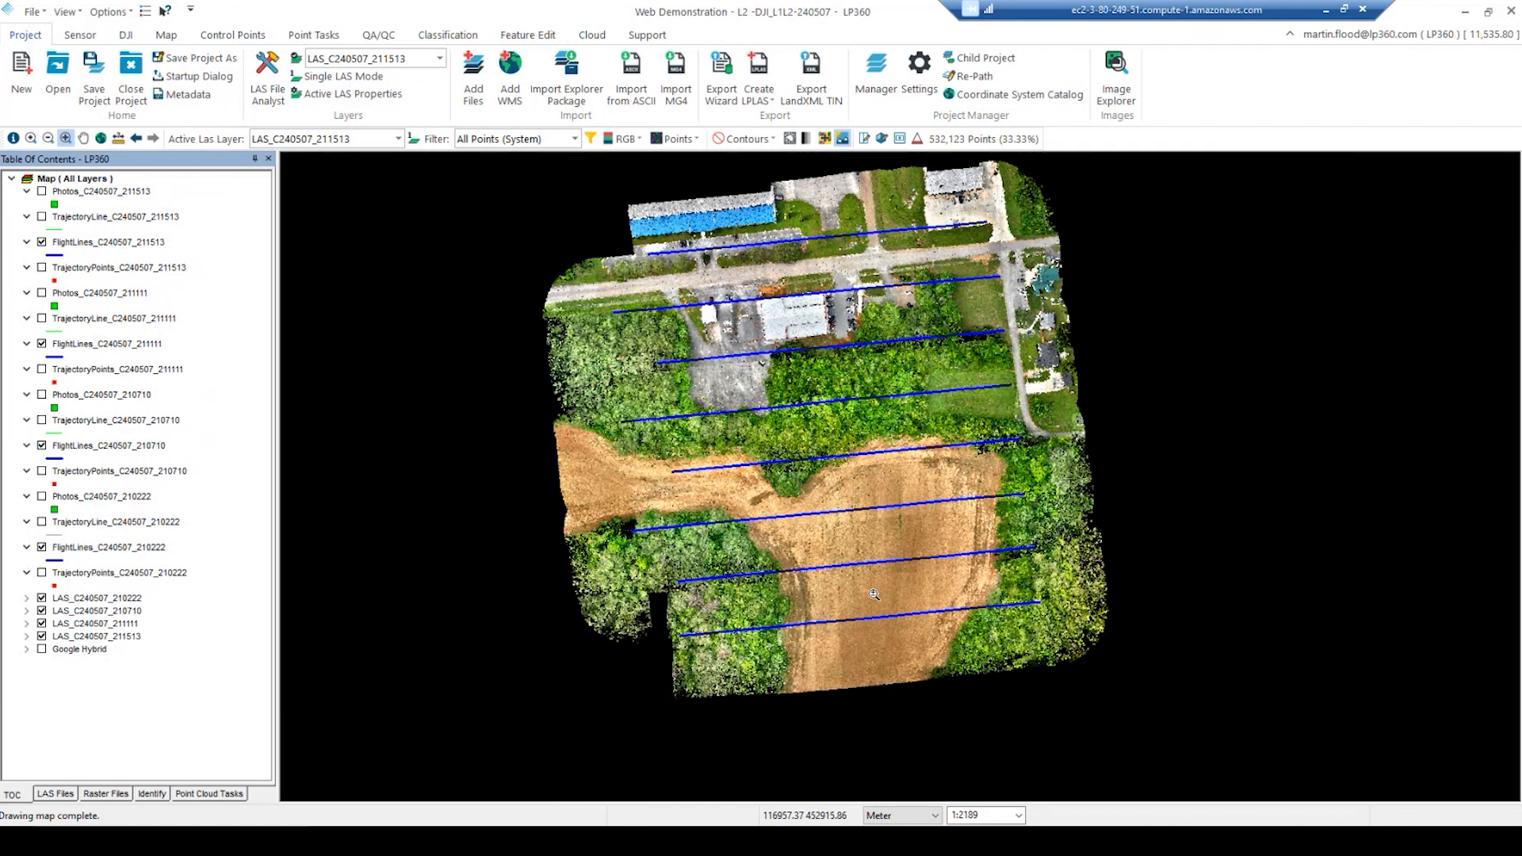
- Preview the active LAS layer coloured by Elevation and by Intensity, and return its display to RGB
left_click(636, 140)
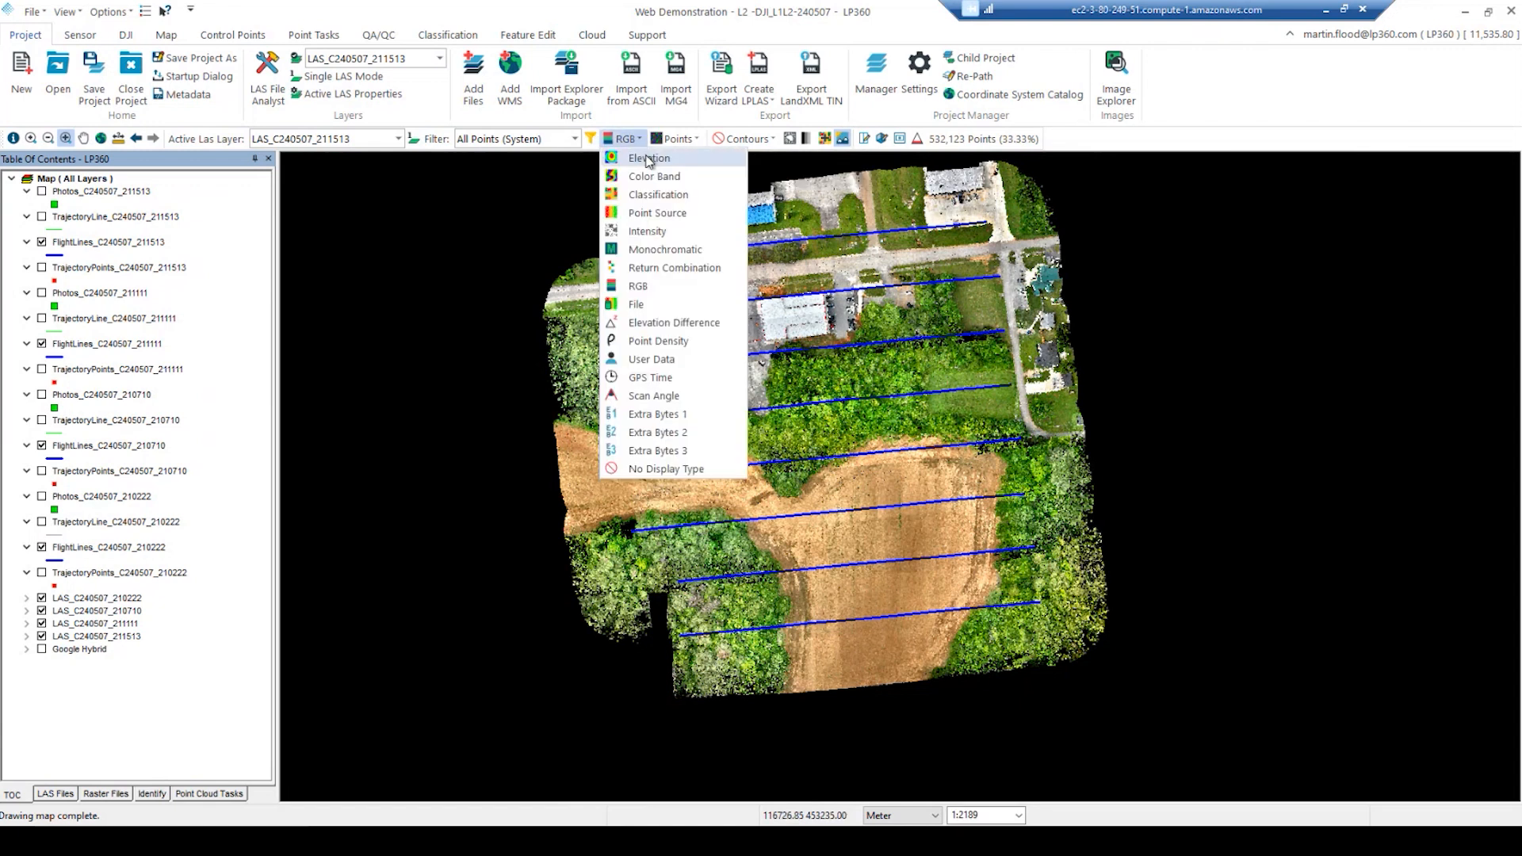
left_click(647, 159)
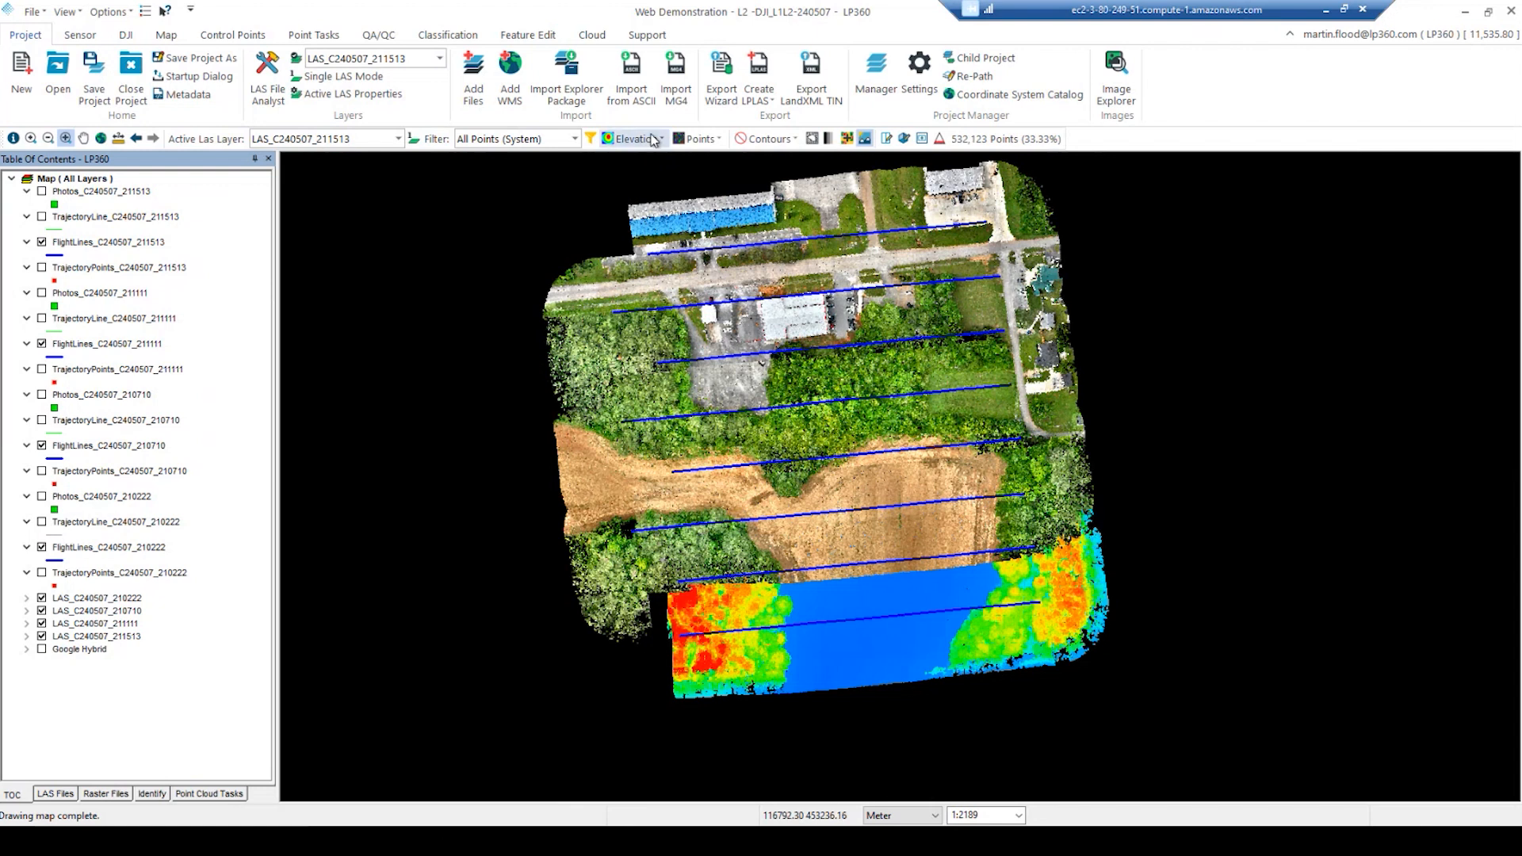
left_click(635, 140)
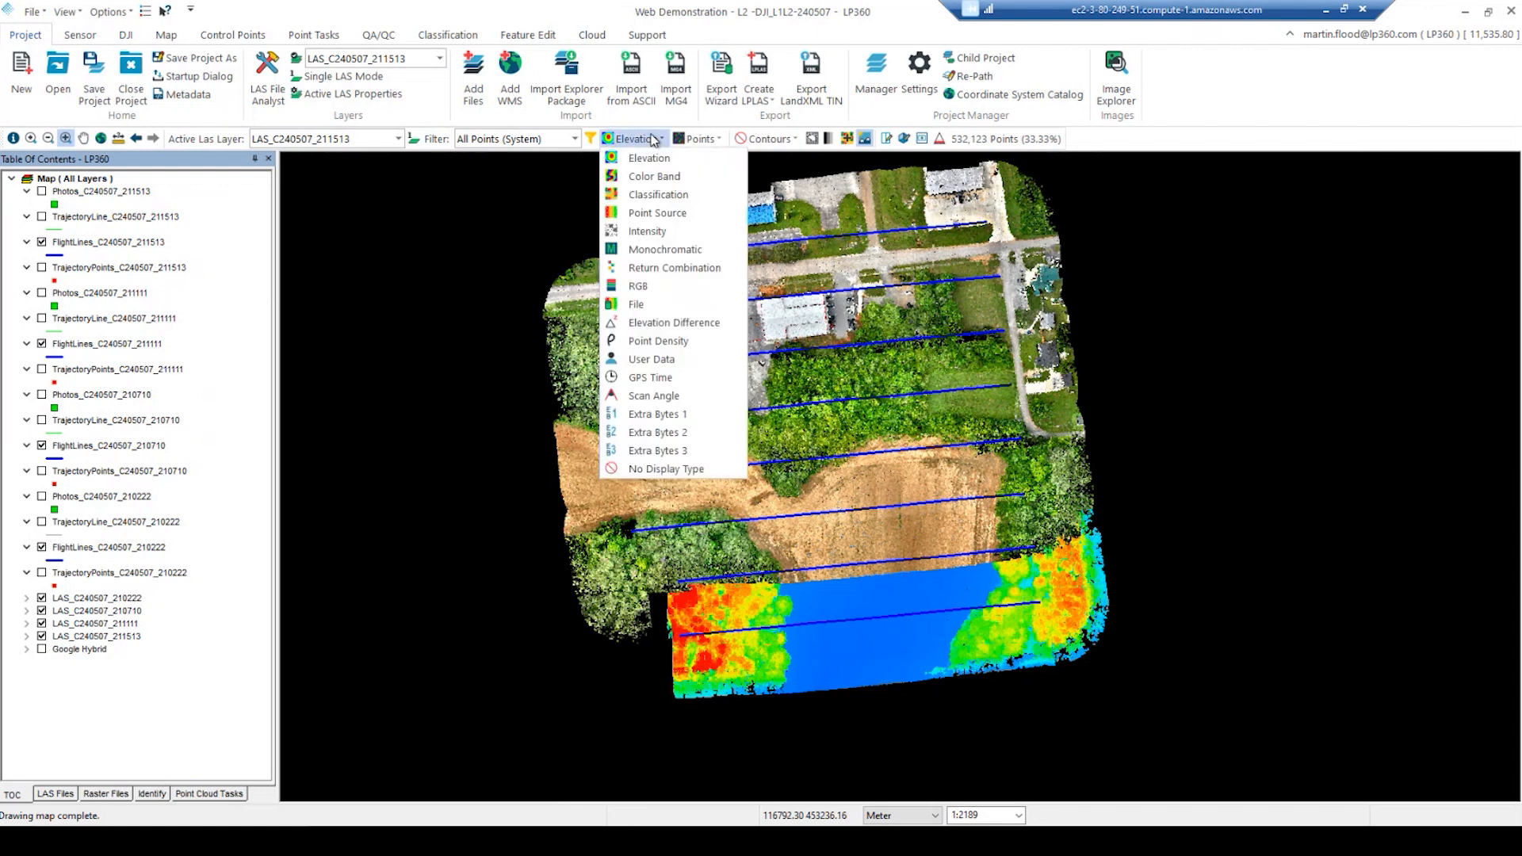
left_click(654, 230)
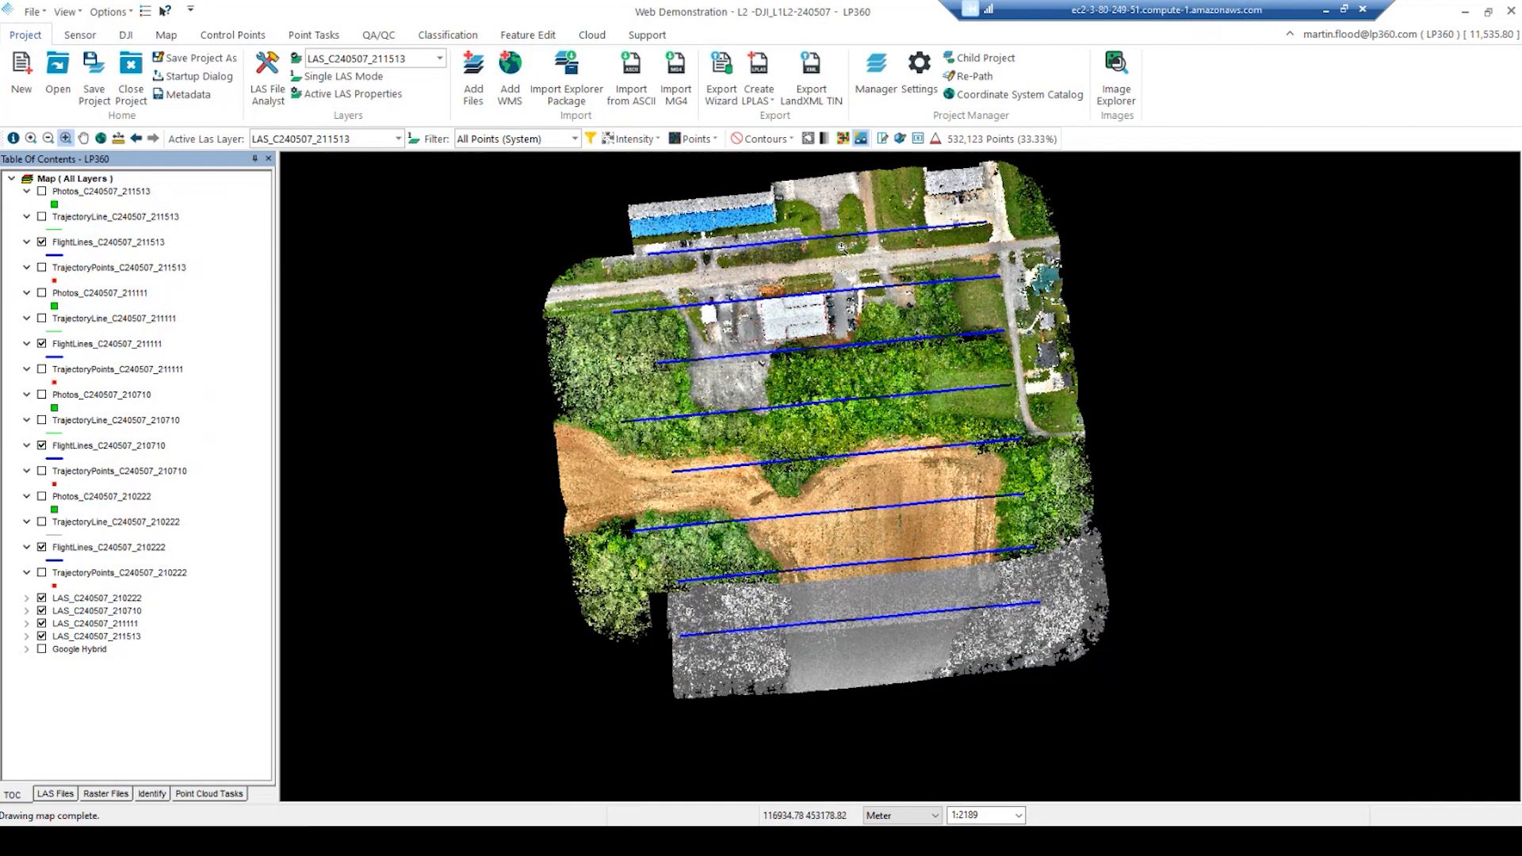
left_click(632, 139)
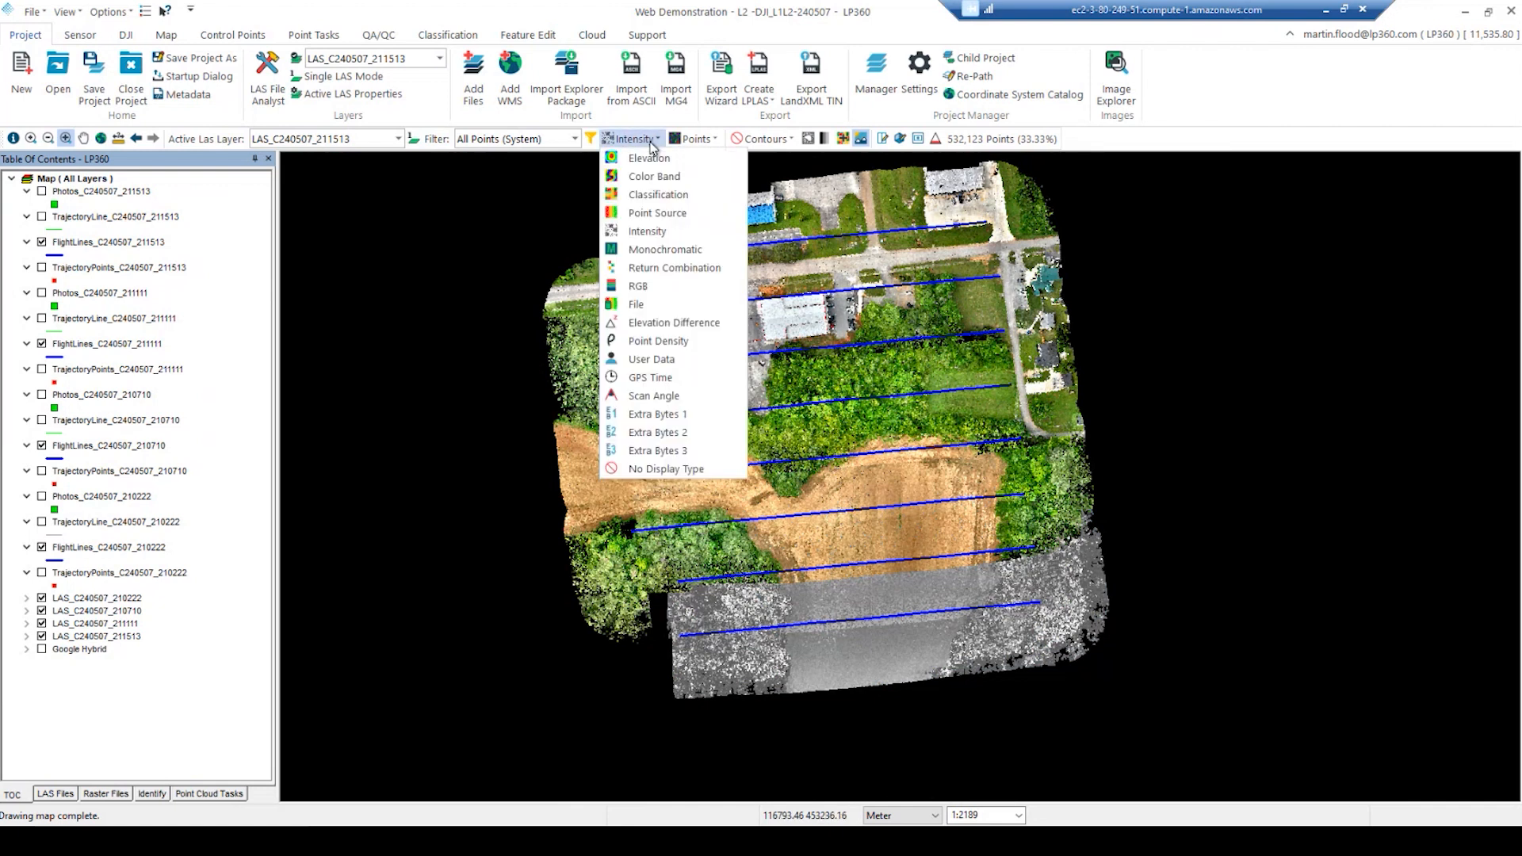
left_click(667, 286)
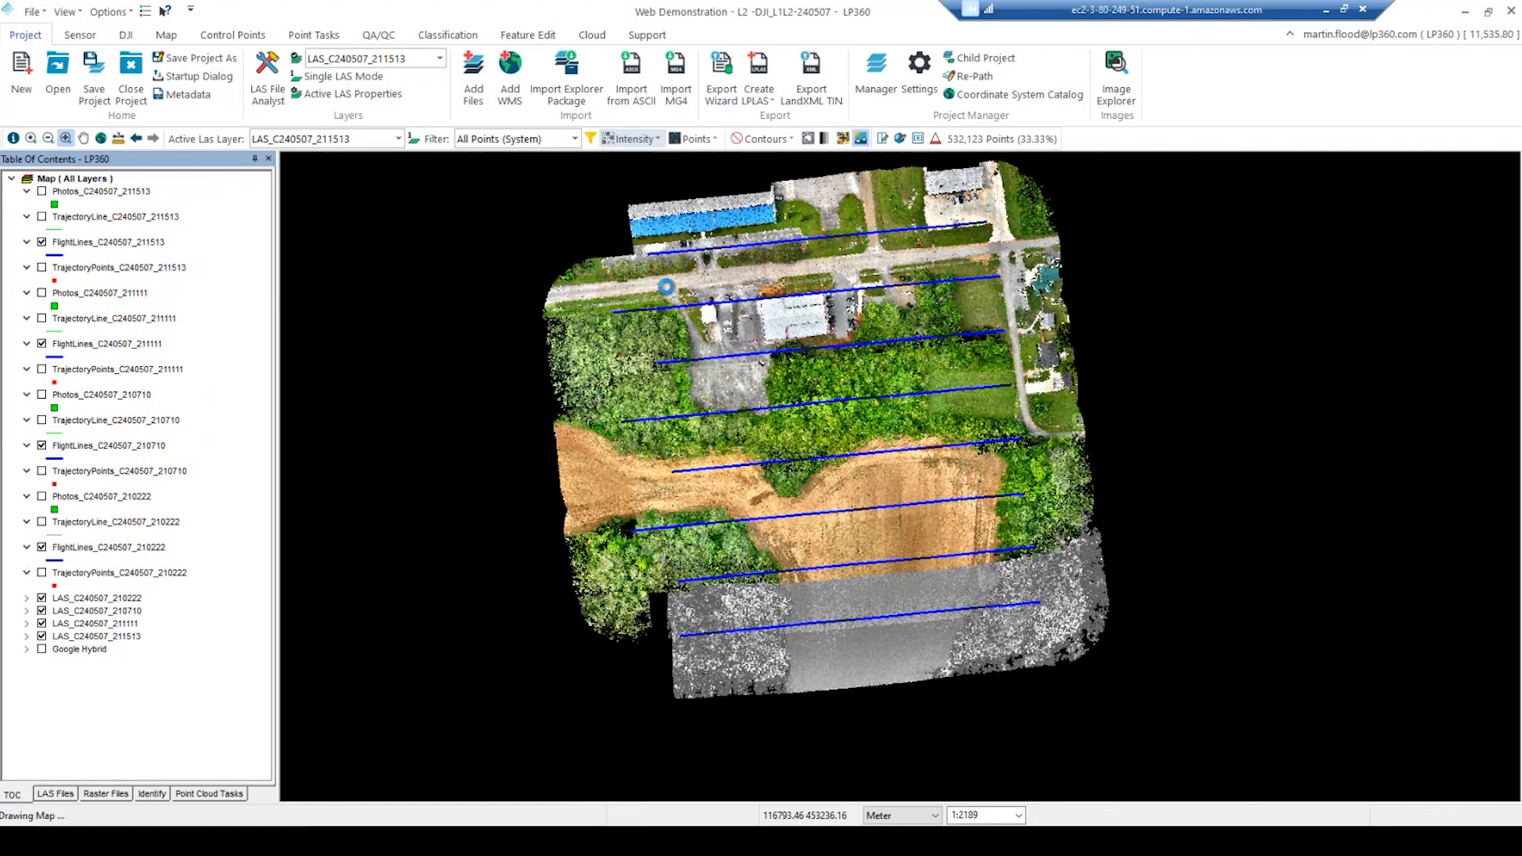
- Run Post Processing on all four flights with the 40-degree clip angle enabled, a 3 to 75 m clip range and photos retained within flight lines
left_click(128, 36)
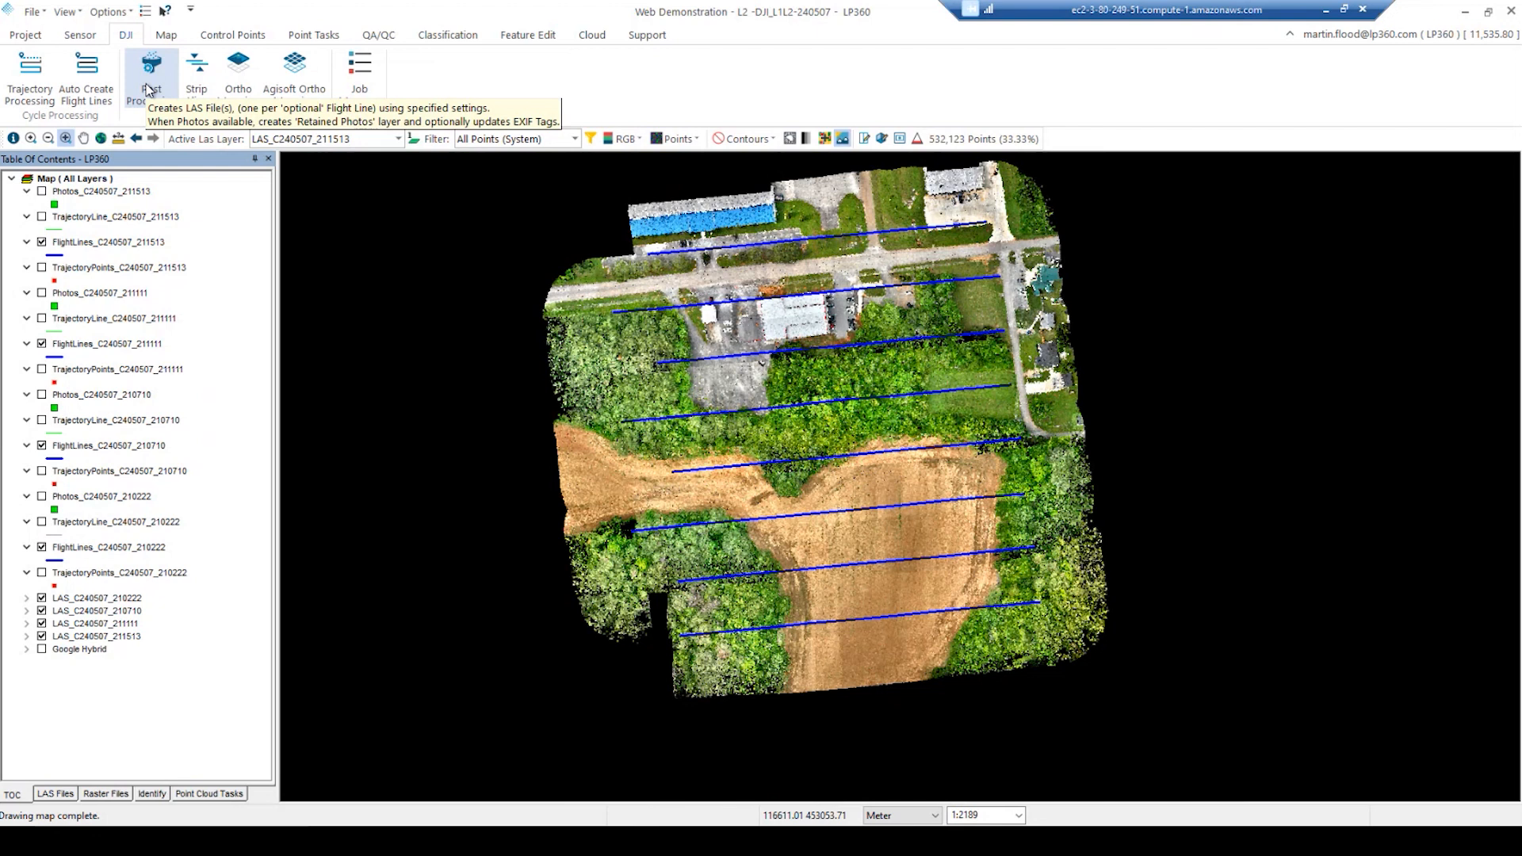
left_click(148, 88)
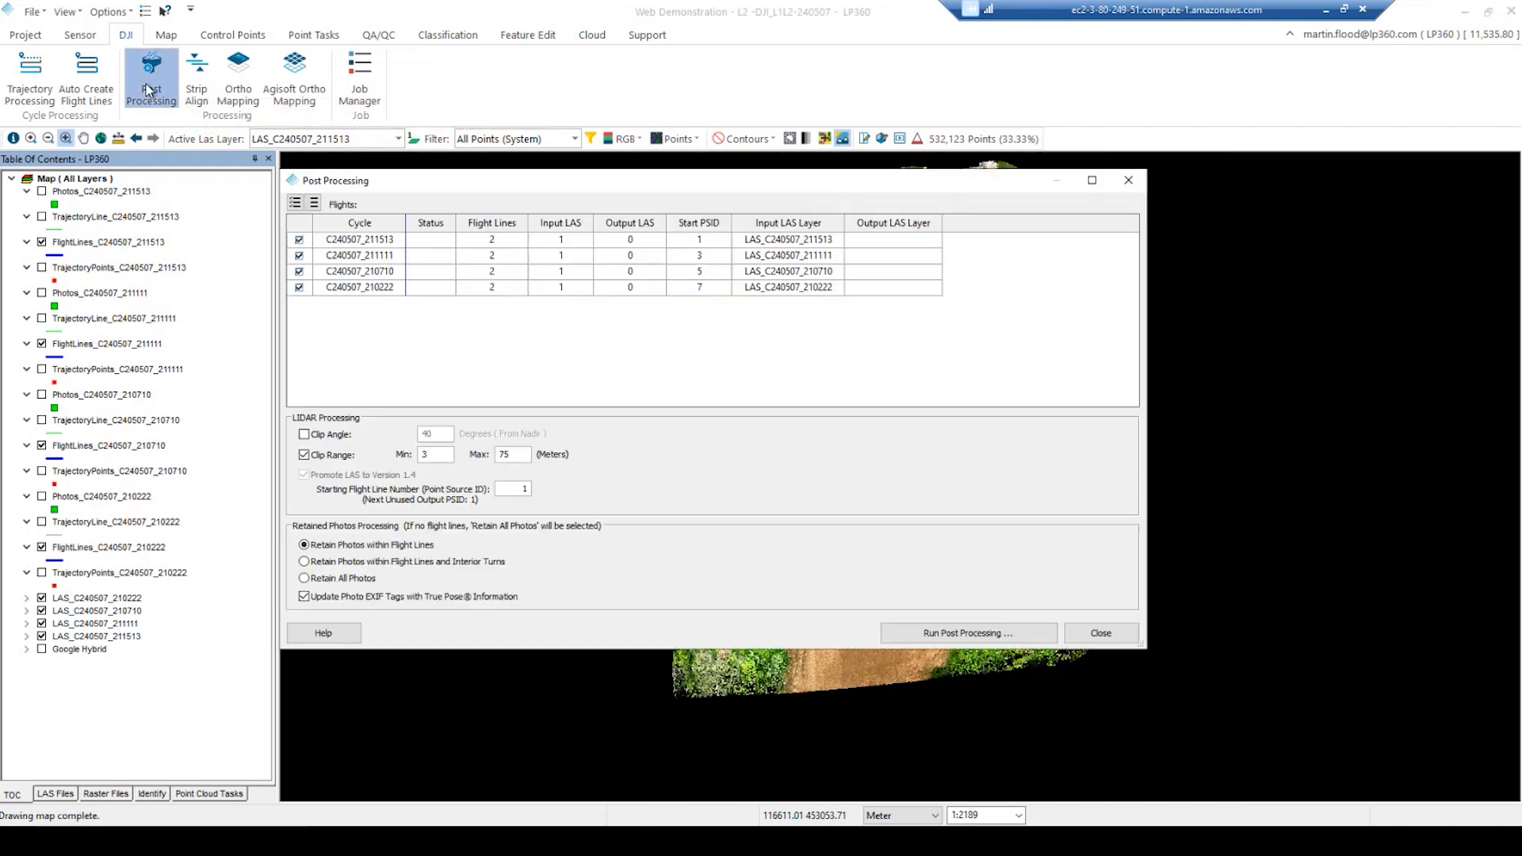
left_click_drag(446, 187, 331, 191)
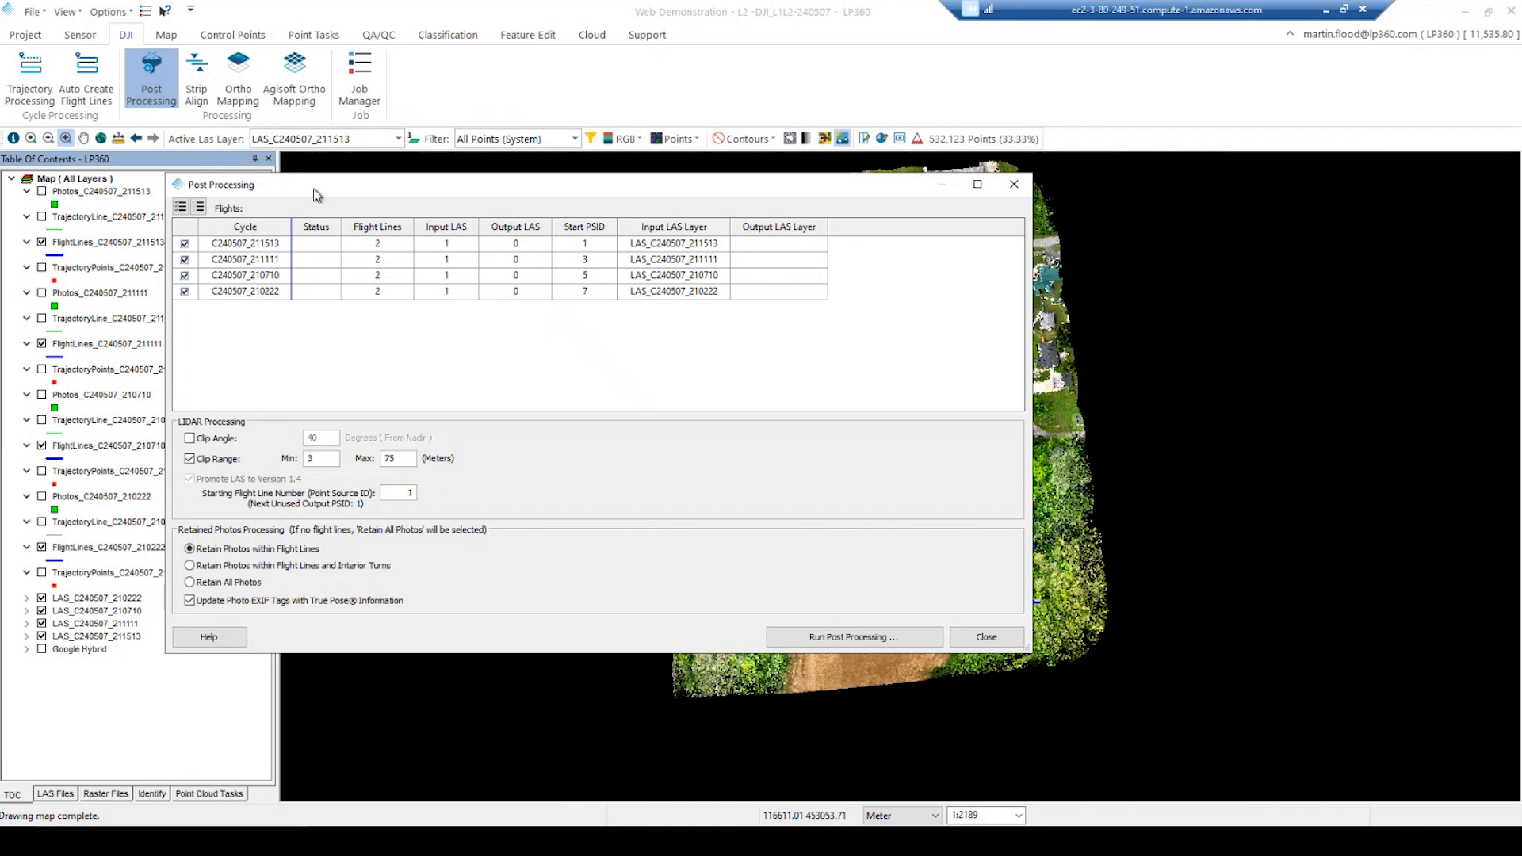
left_click_drag(316, 195, 344, 192)
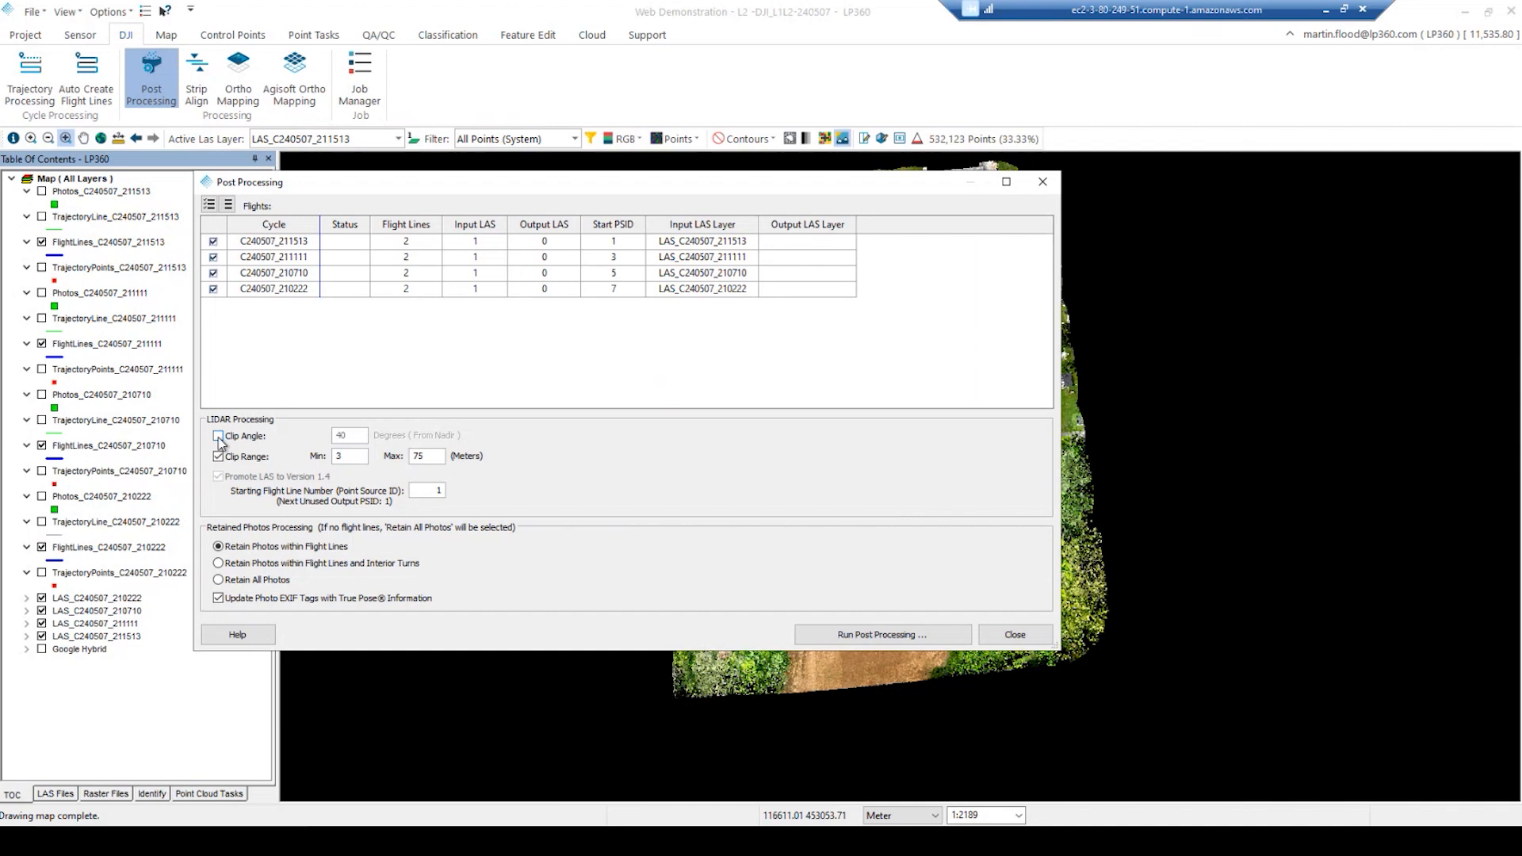
left_click(219, 436)
left_click(845, 634)
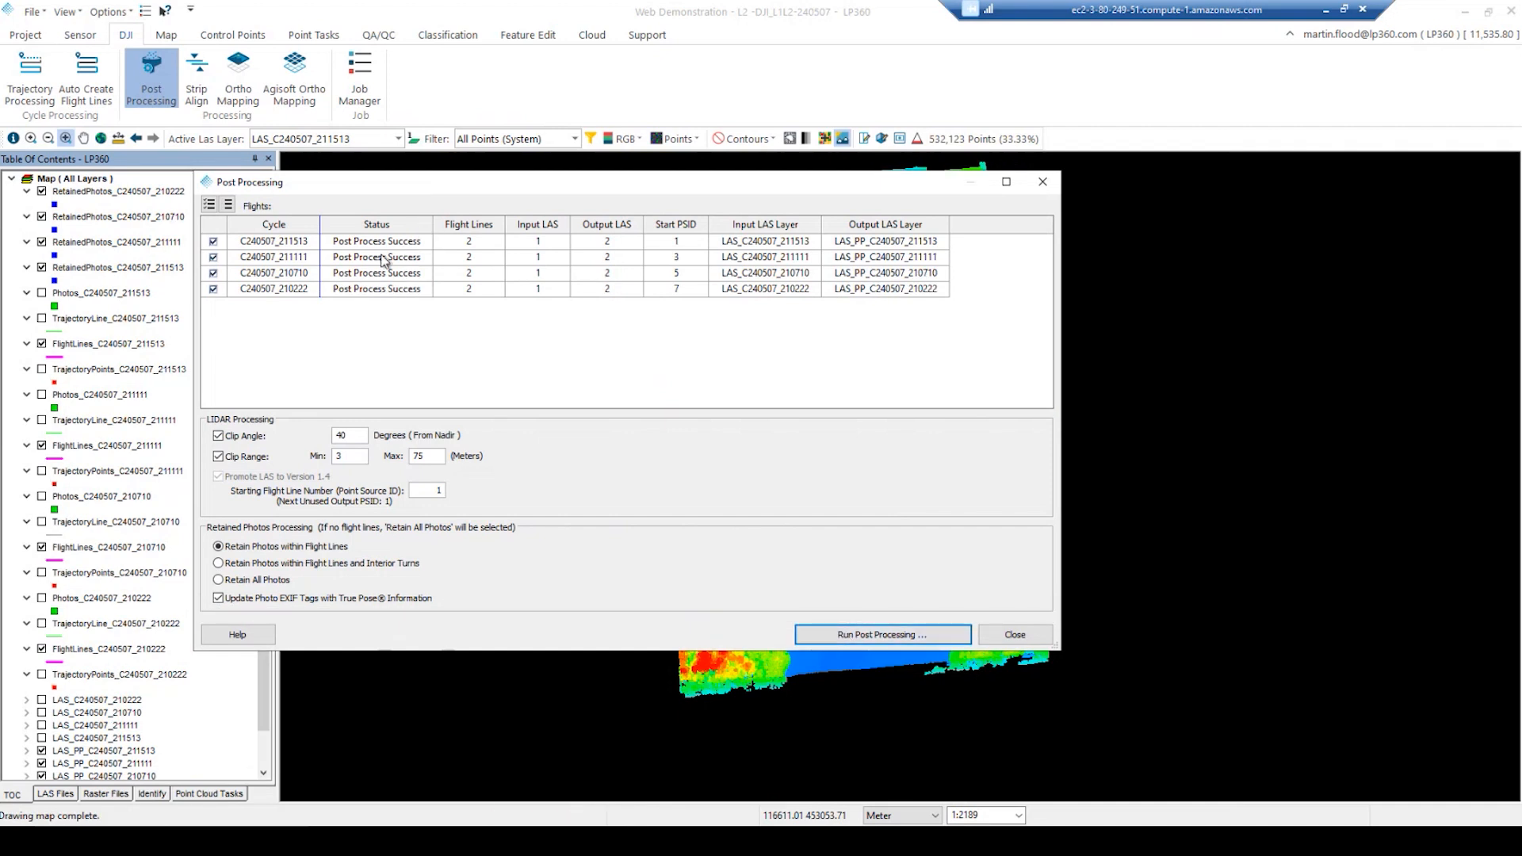
left_click(1017, 636)
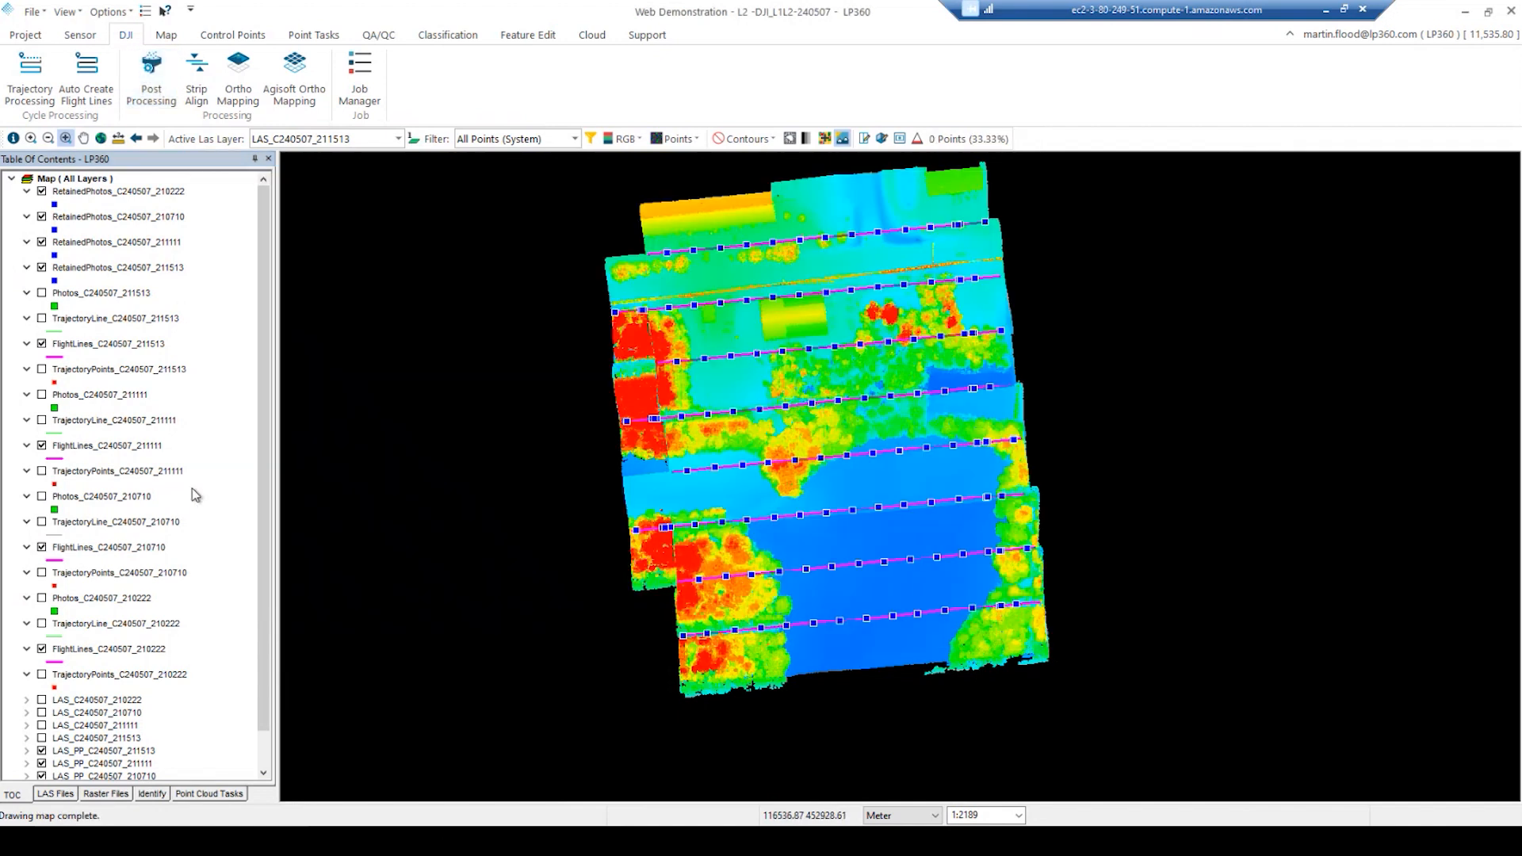
- Display the four post-processed LAS_PP point clouds in RGB and look over the new layers in the table of contents
scroll(195, 495, "down", 1)
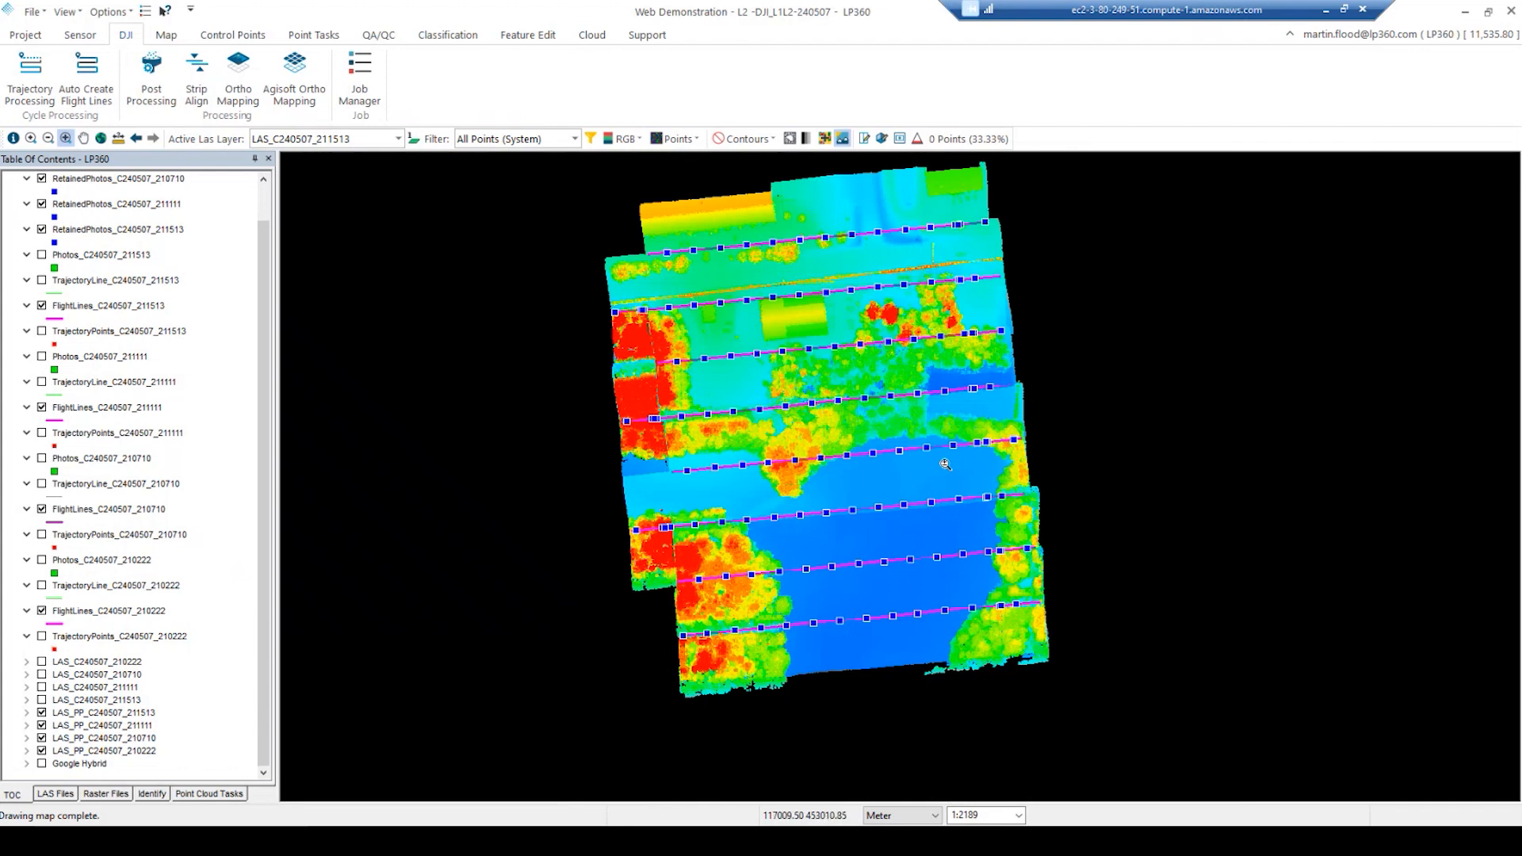
left_click(636, 141)
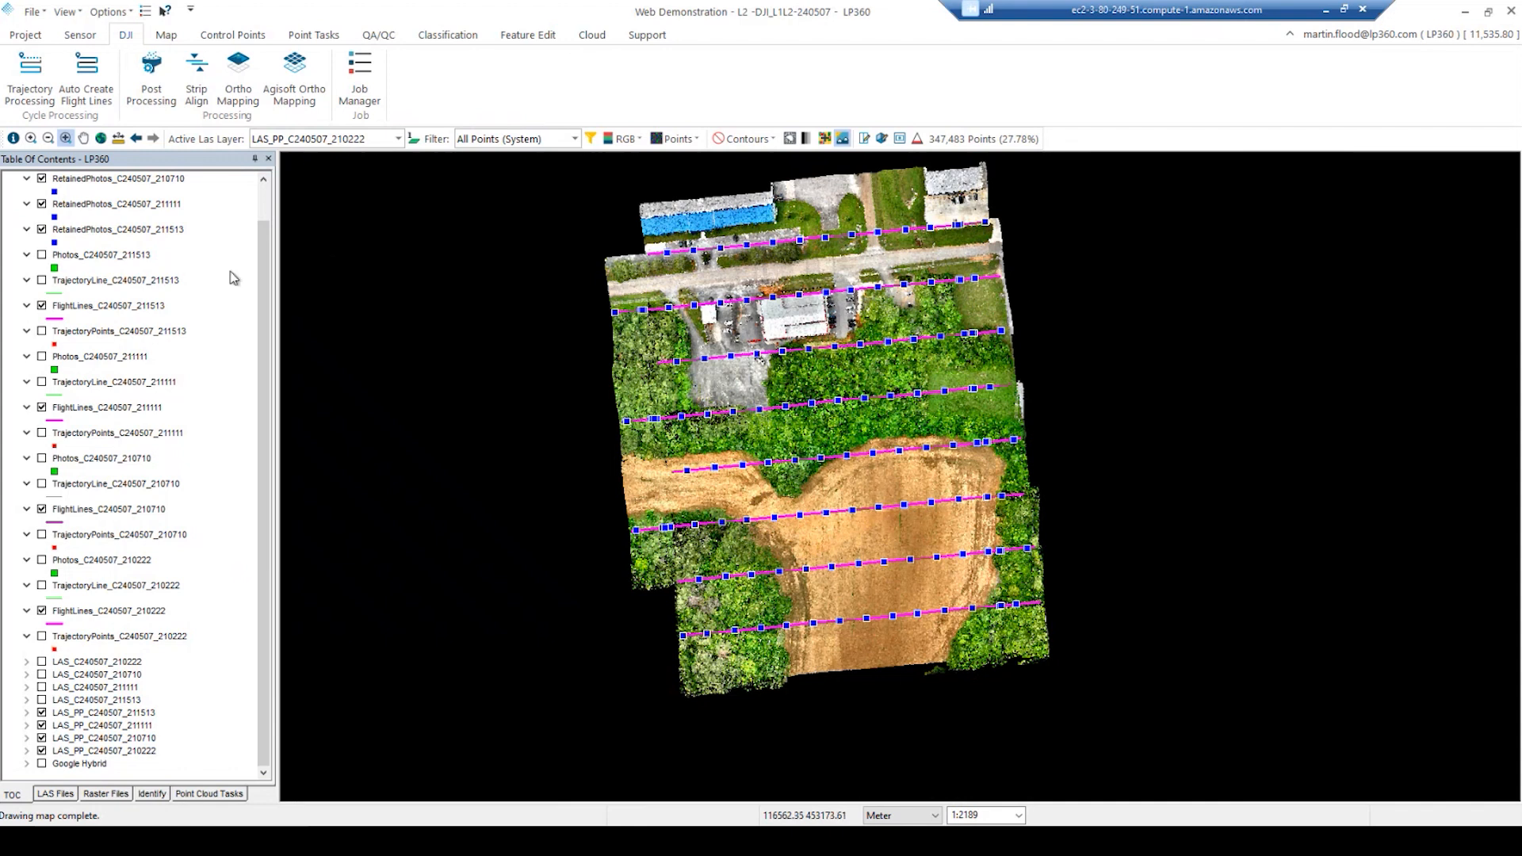
left_click_drag(267, 277, 278, 222)
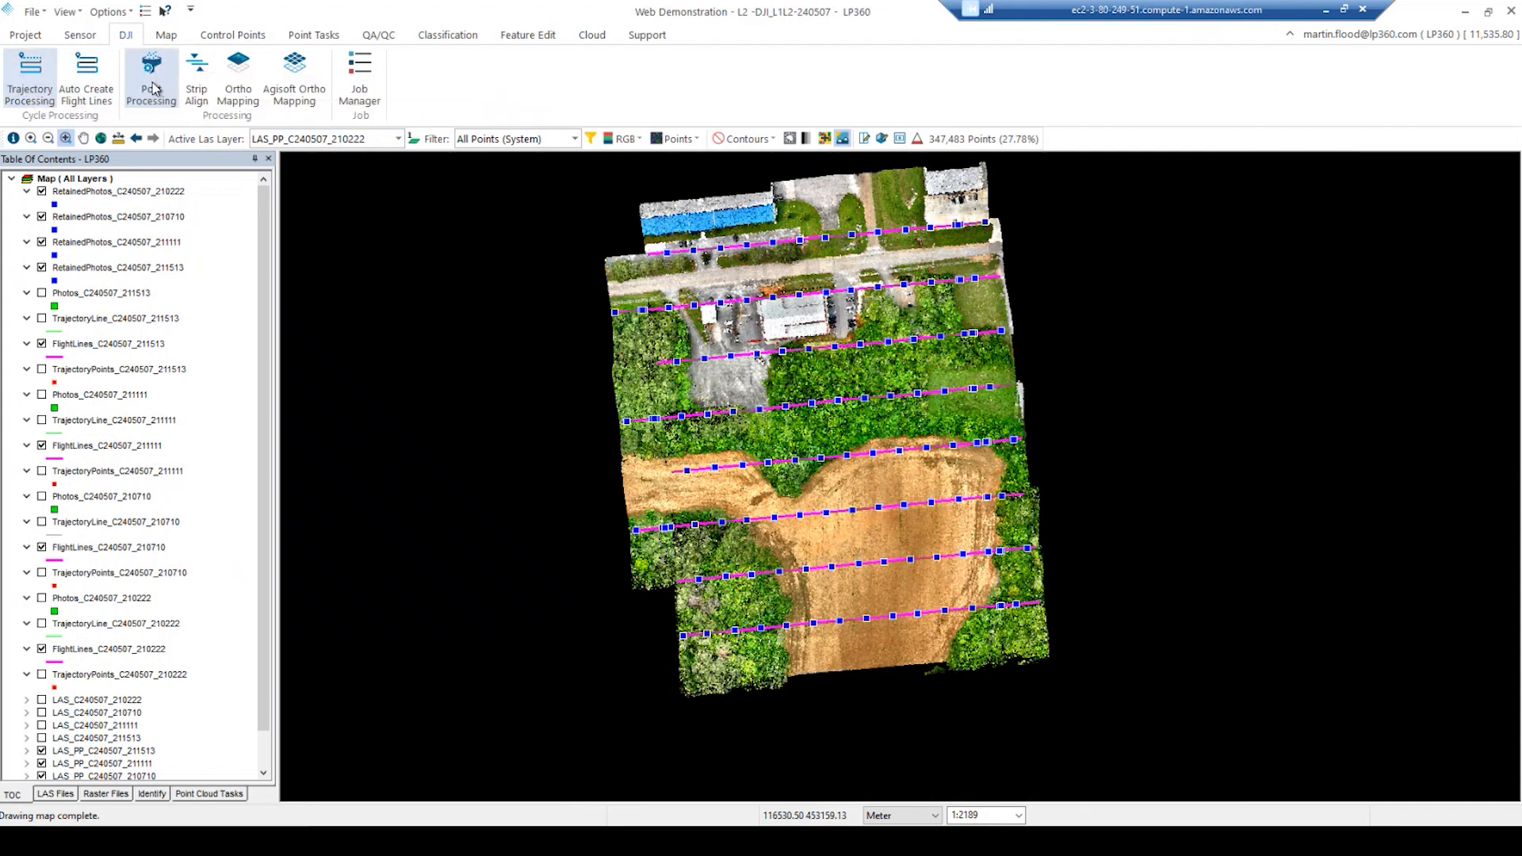
- Set up a Strip Align job using LAS_PP_C240507_211513, LAS_PP_C240507_211111, LAS_PP_C240507_210710 and LAS_PP_C240507_210222, with no fixed layers
left_click(195, 81)
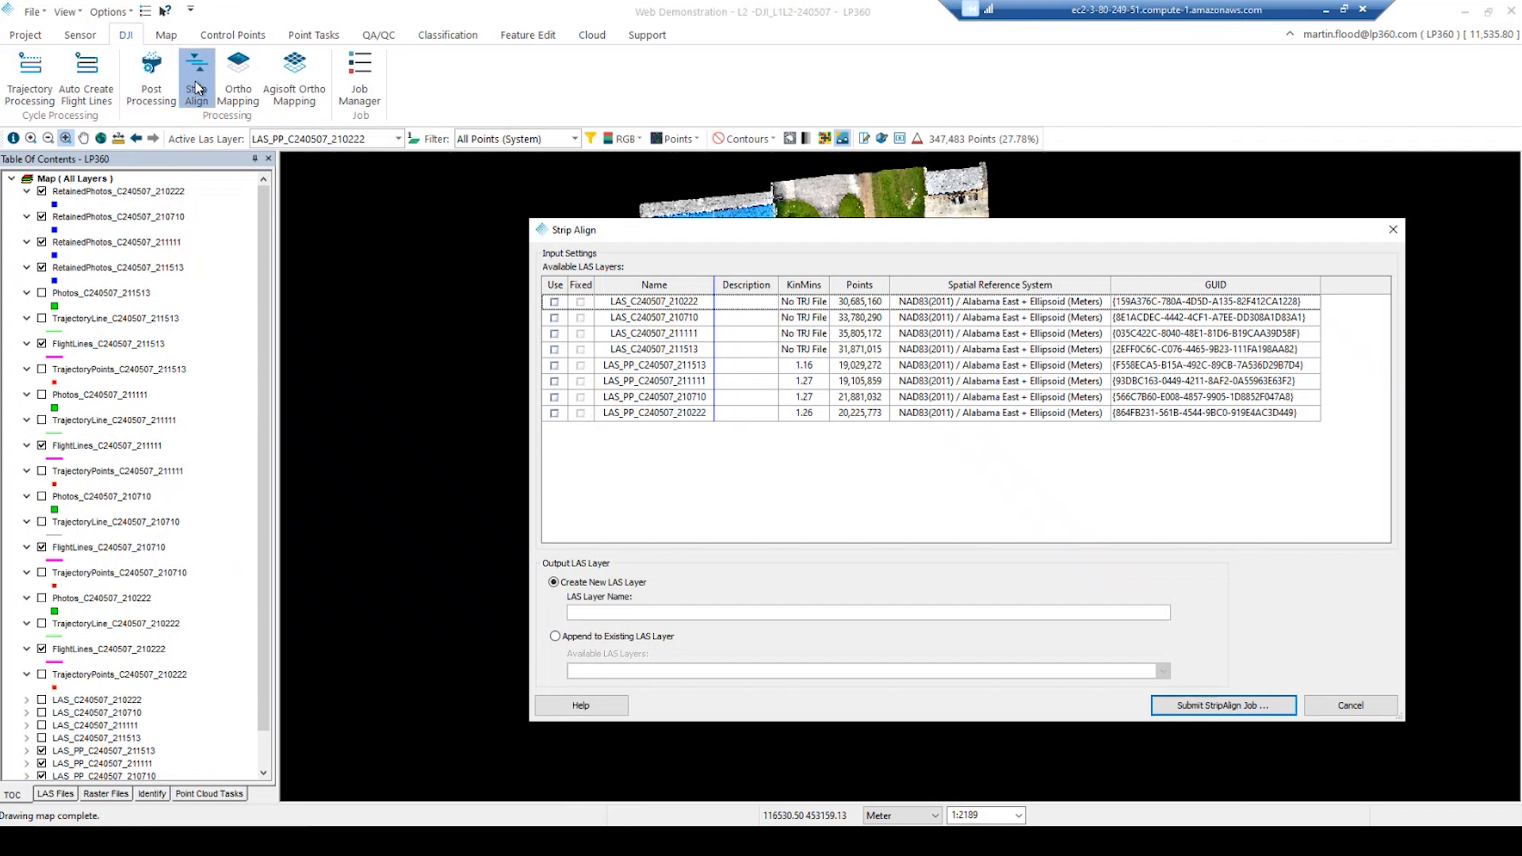
left_click_drag(705, 237, 519, 222)
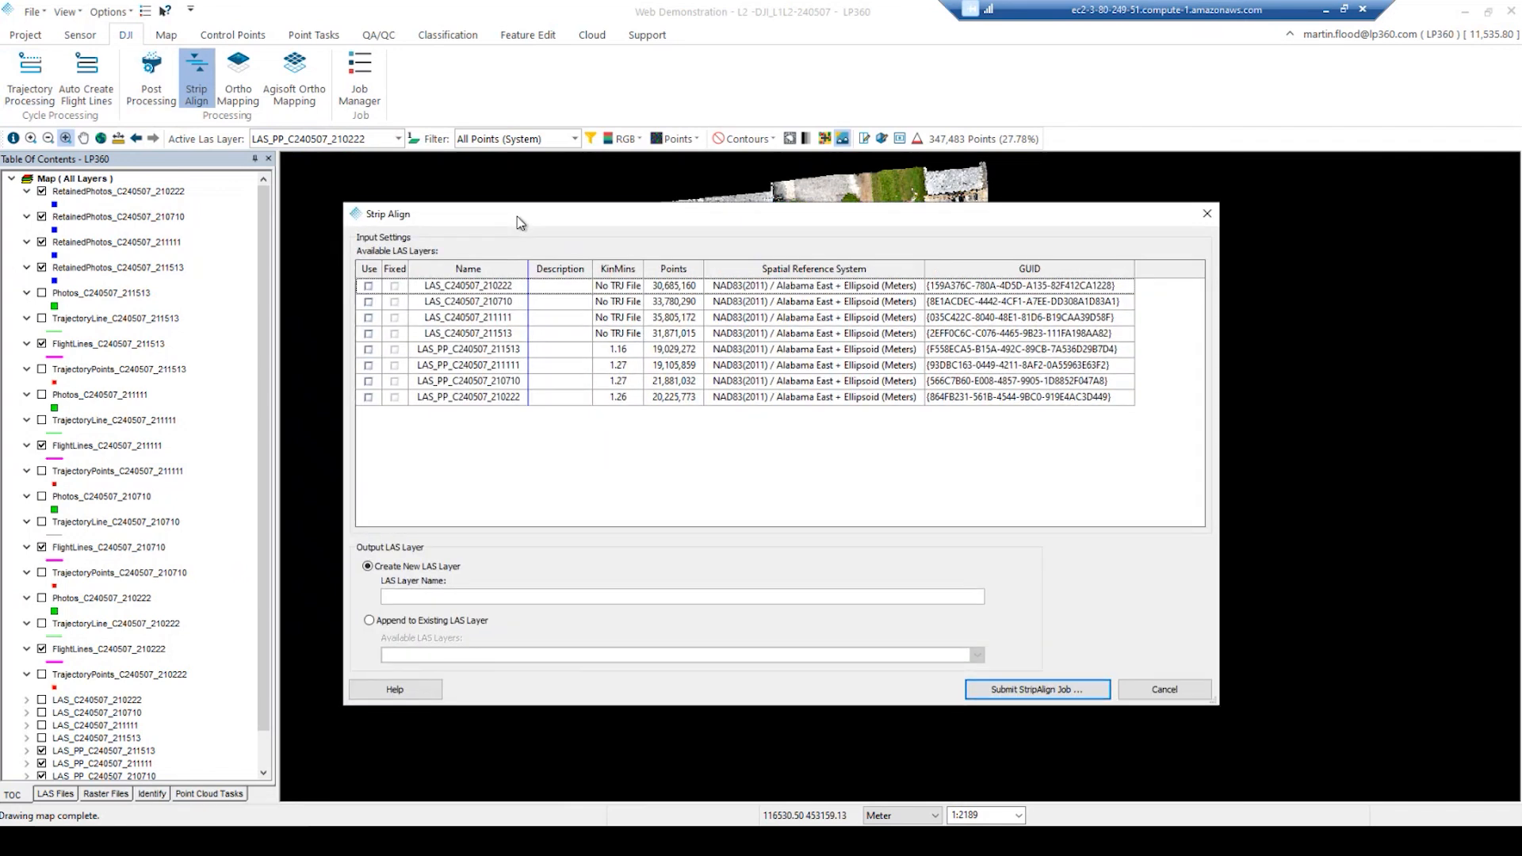
left_click(368, 349)
left_click(368, 364)
left_click(368, 380)
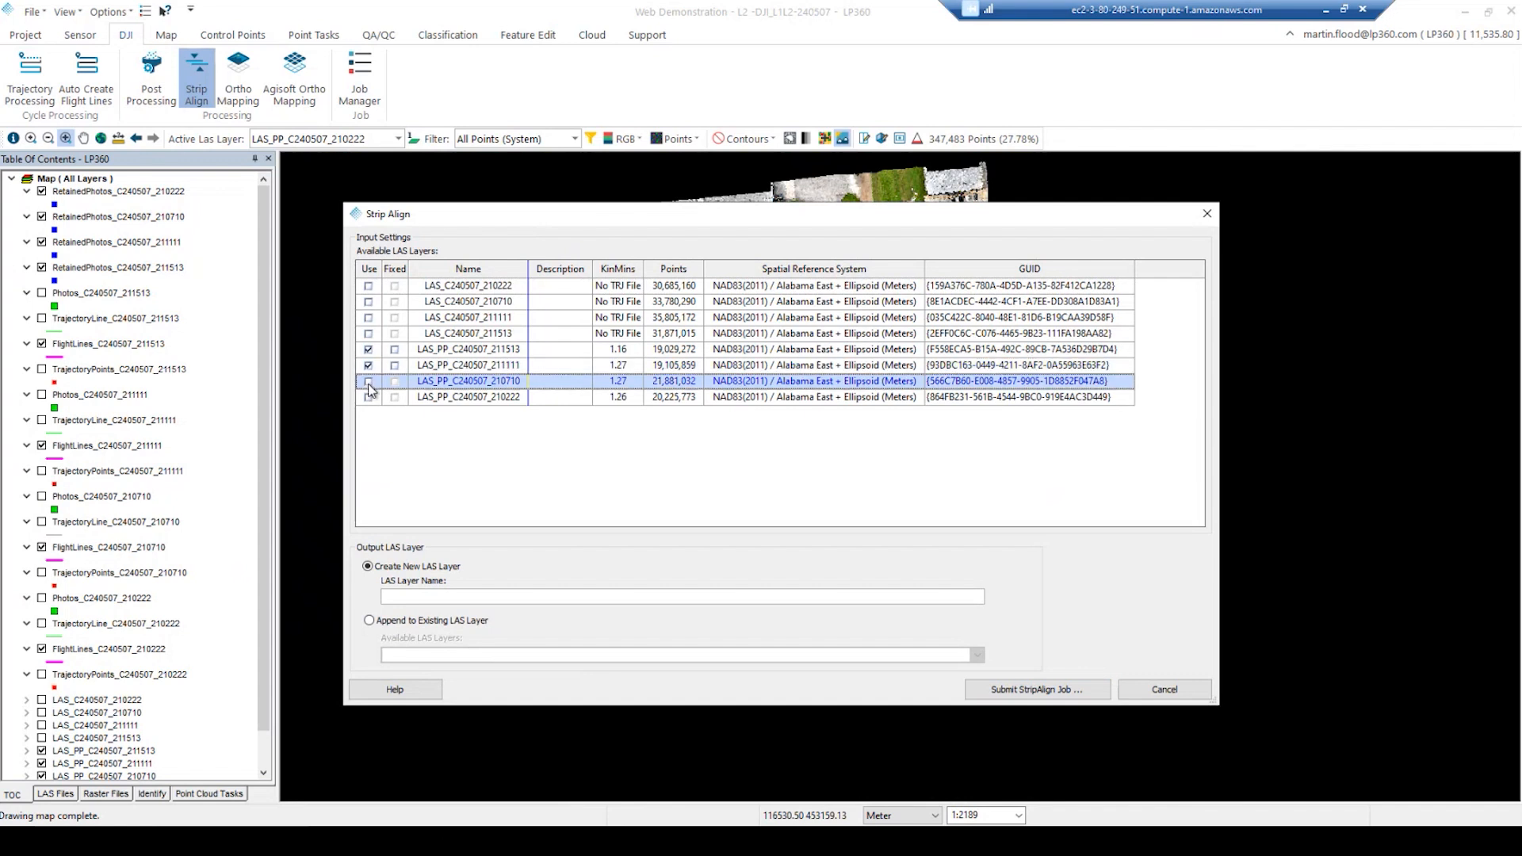
left_click(368, 397)
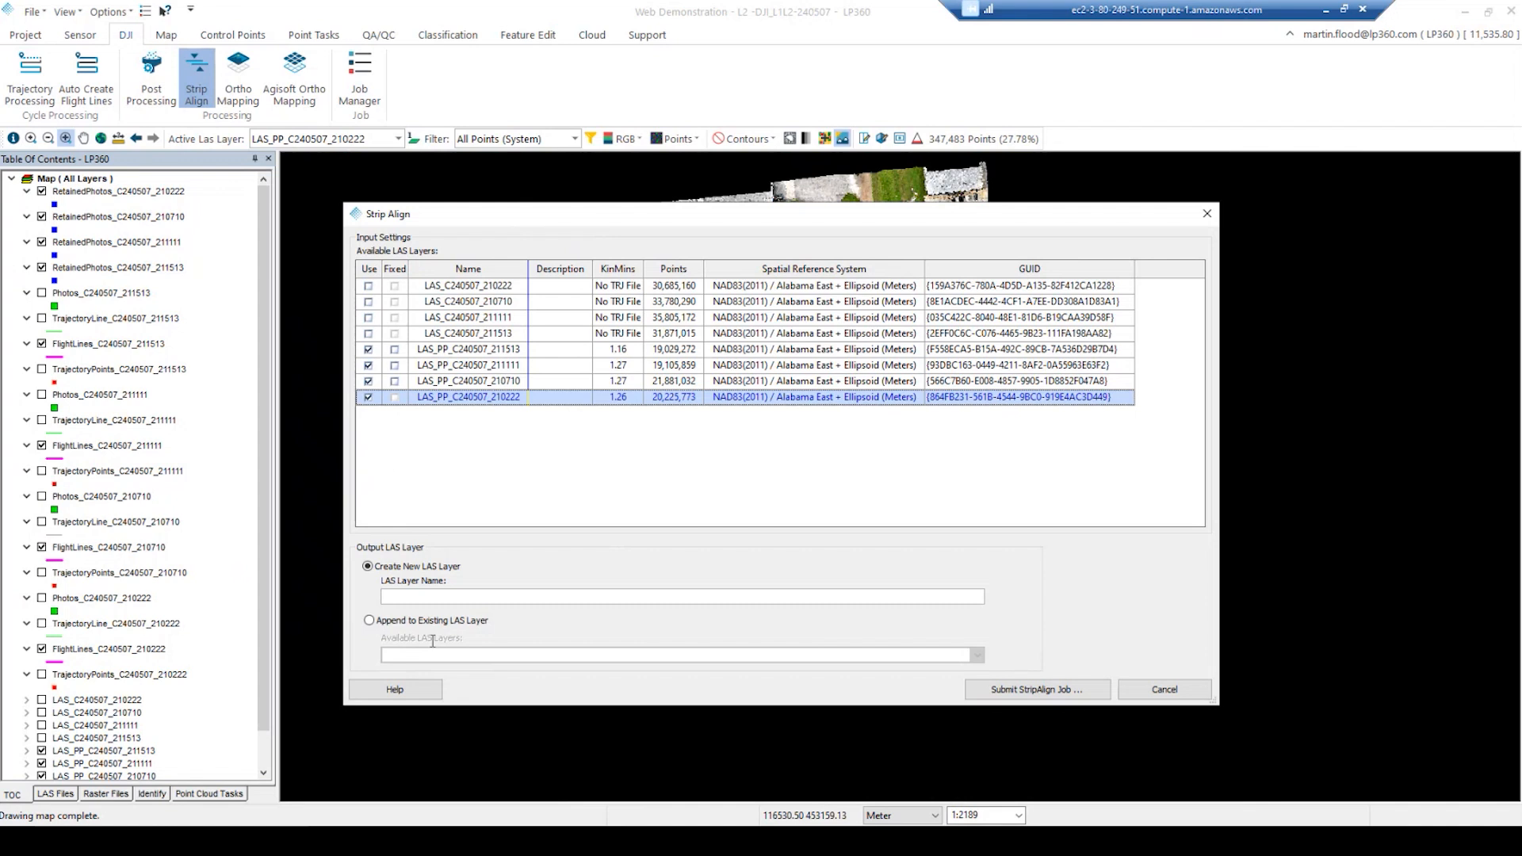
- Name the new output LAS layer _LAS_PP_SA and submit the StripAlign job
left_click(420, 597)
type("_LAS_PP_SA")
left_click(997, 690)
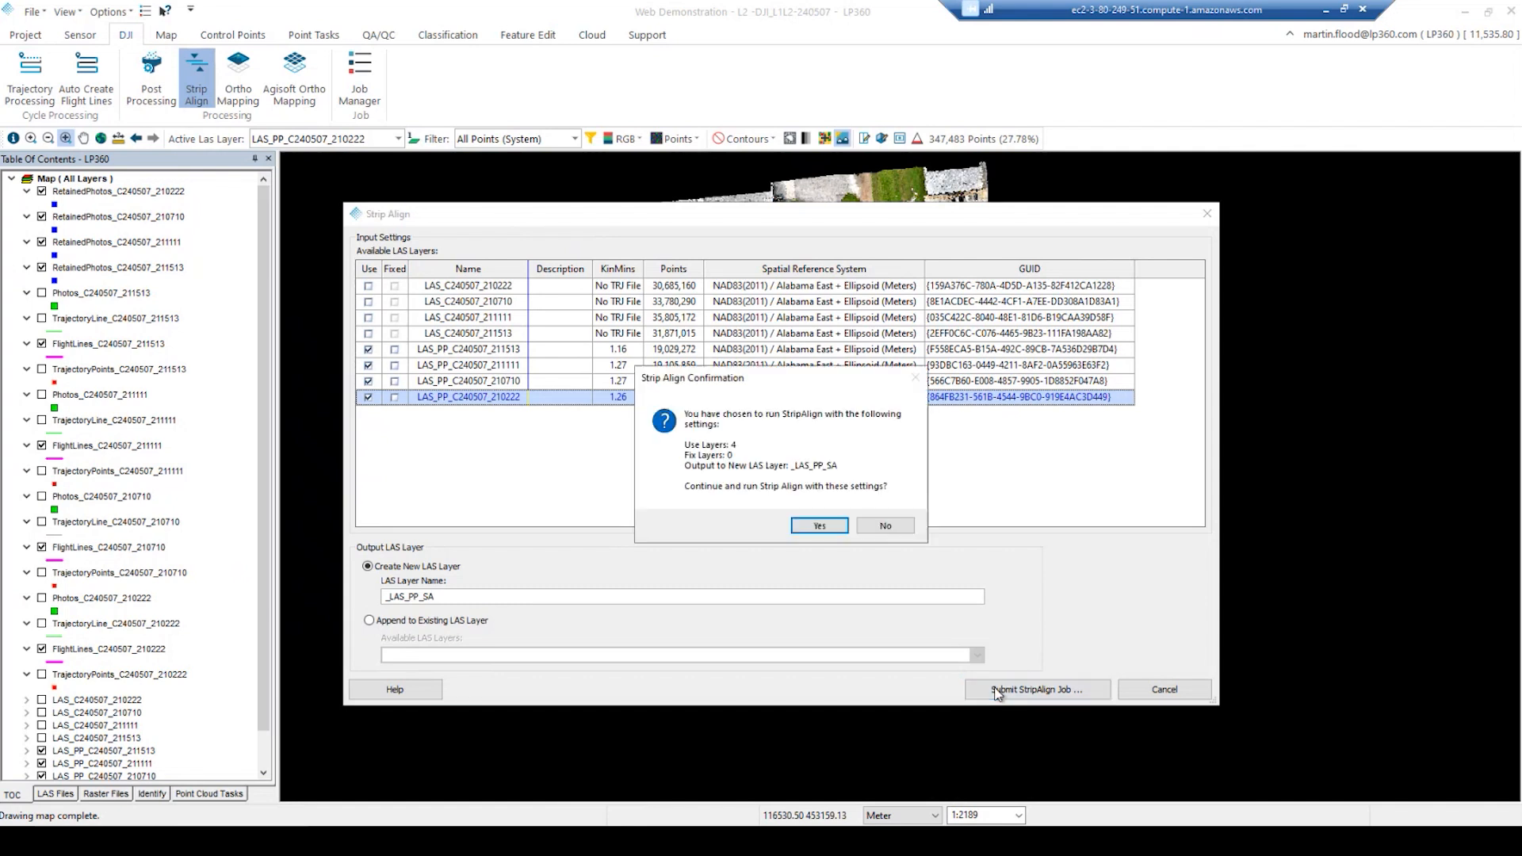
left_click(817, 526)
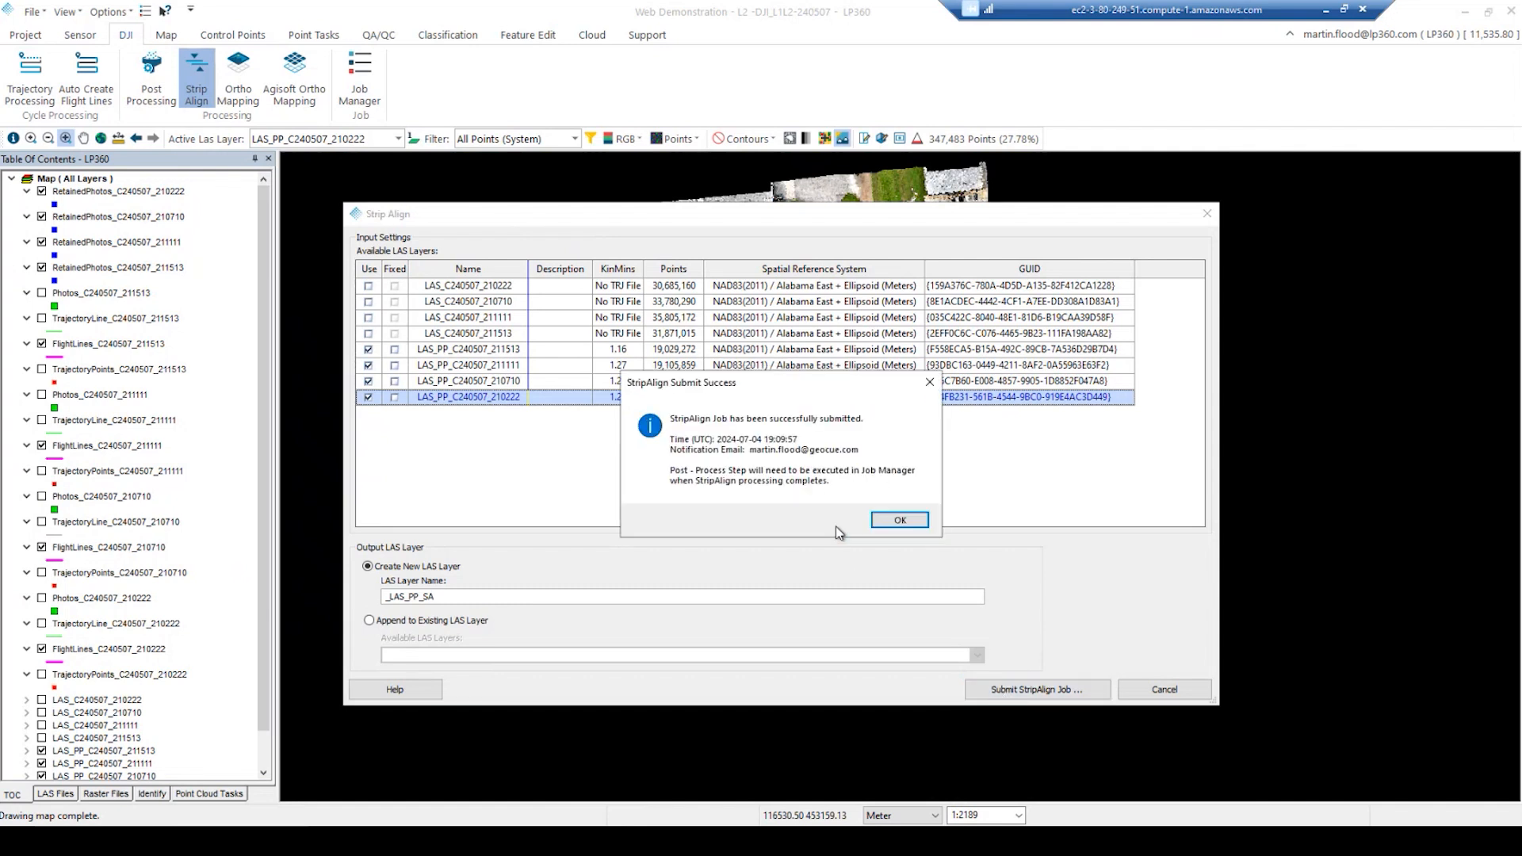
left_click(899, 520)
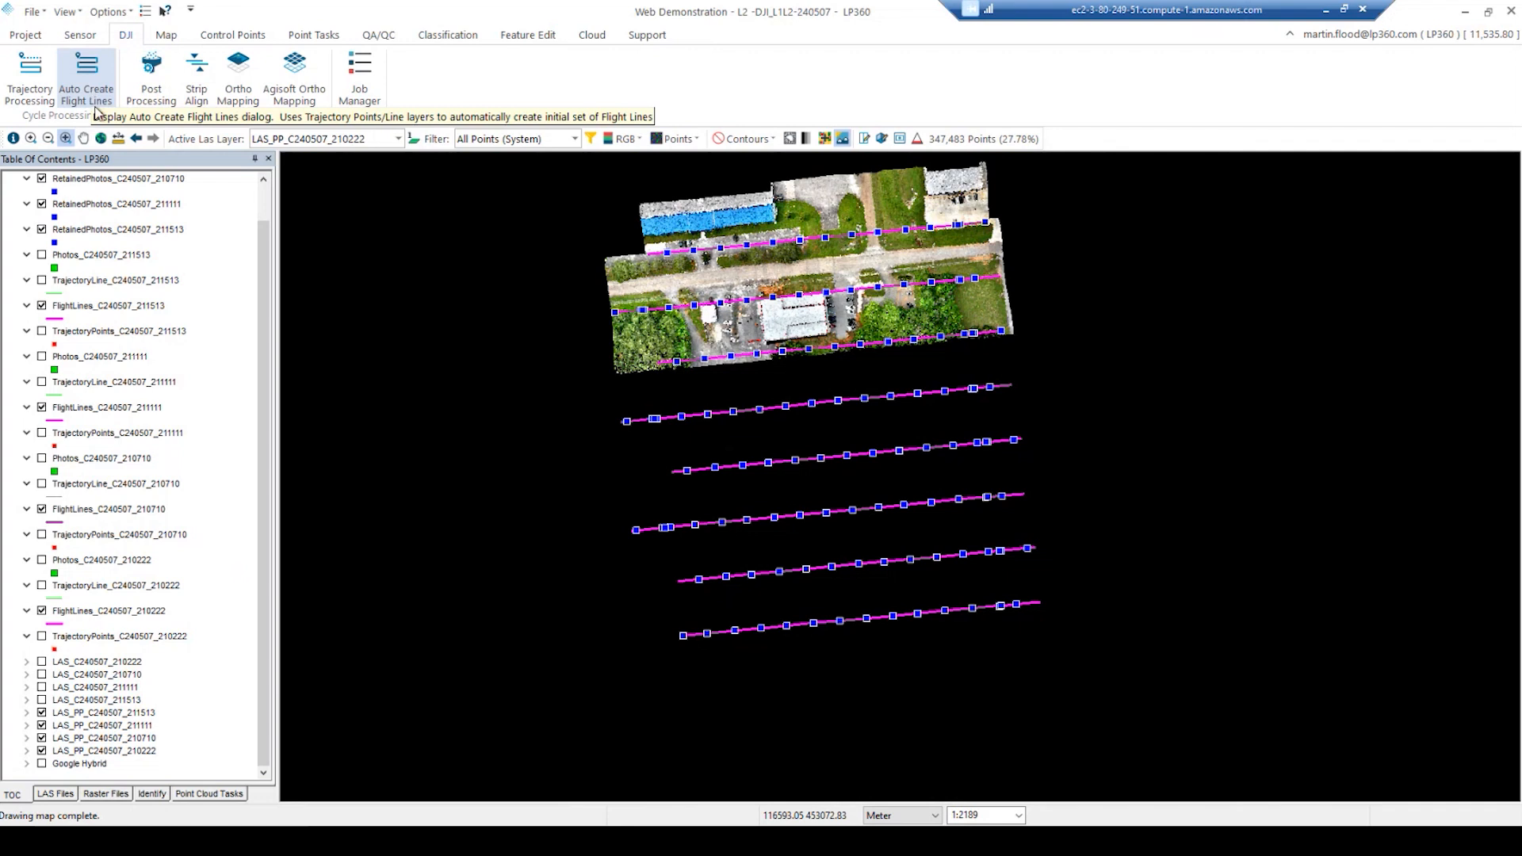
- Review the Post Processing settings and input and output layers of the four flights without running the process again
left_click(155, 97)
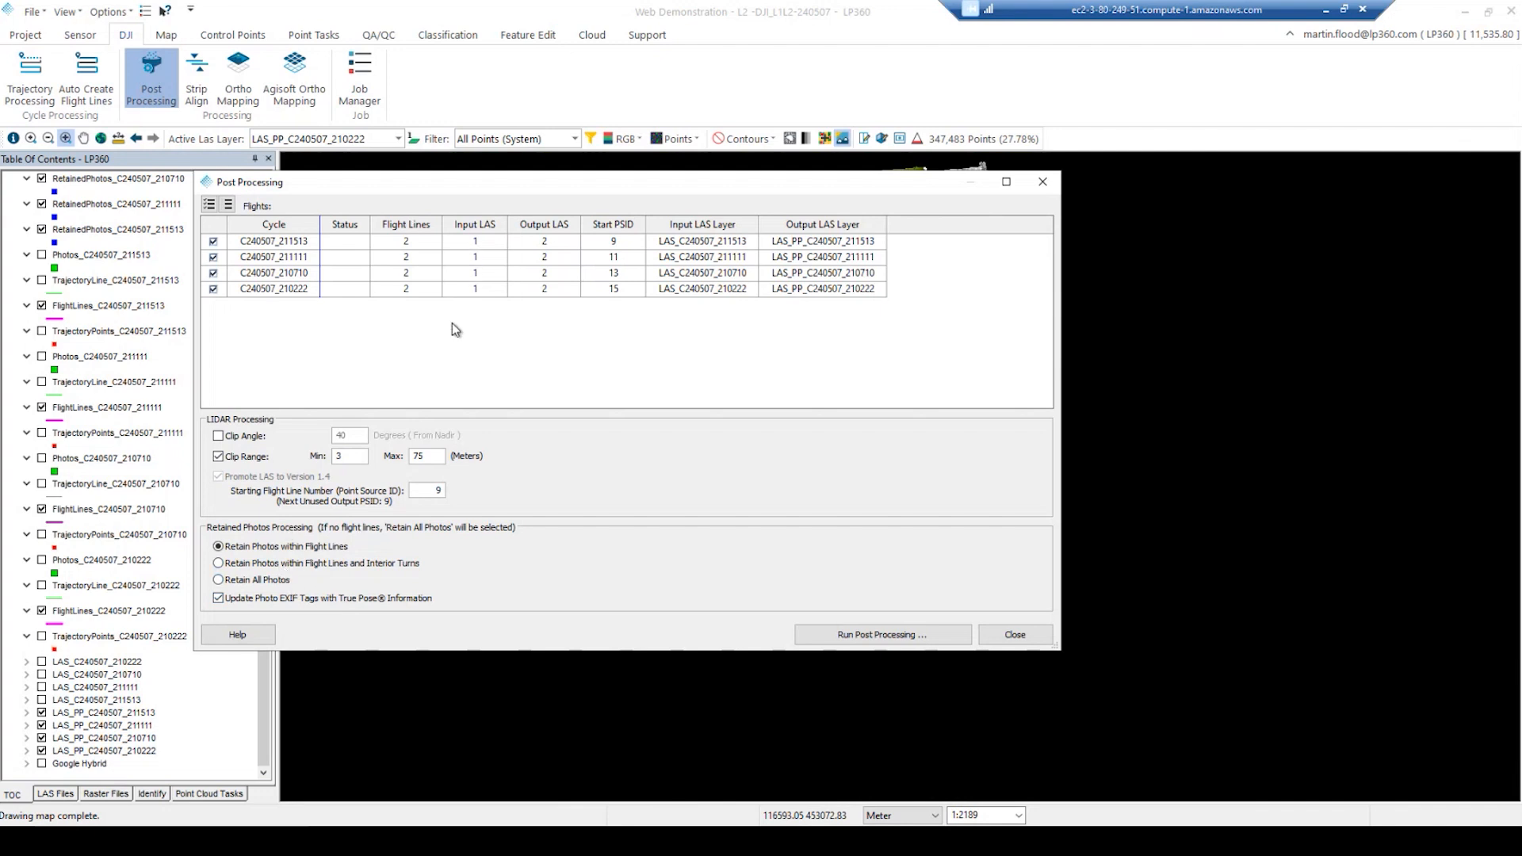
left_click(1015, 635)
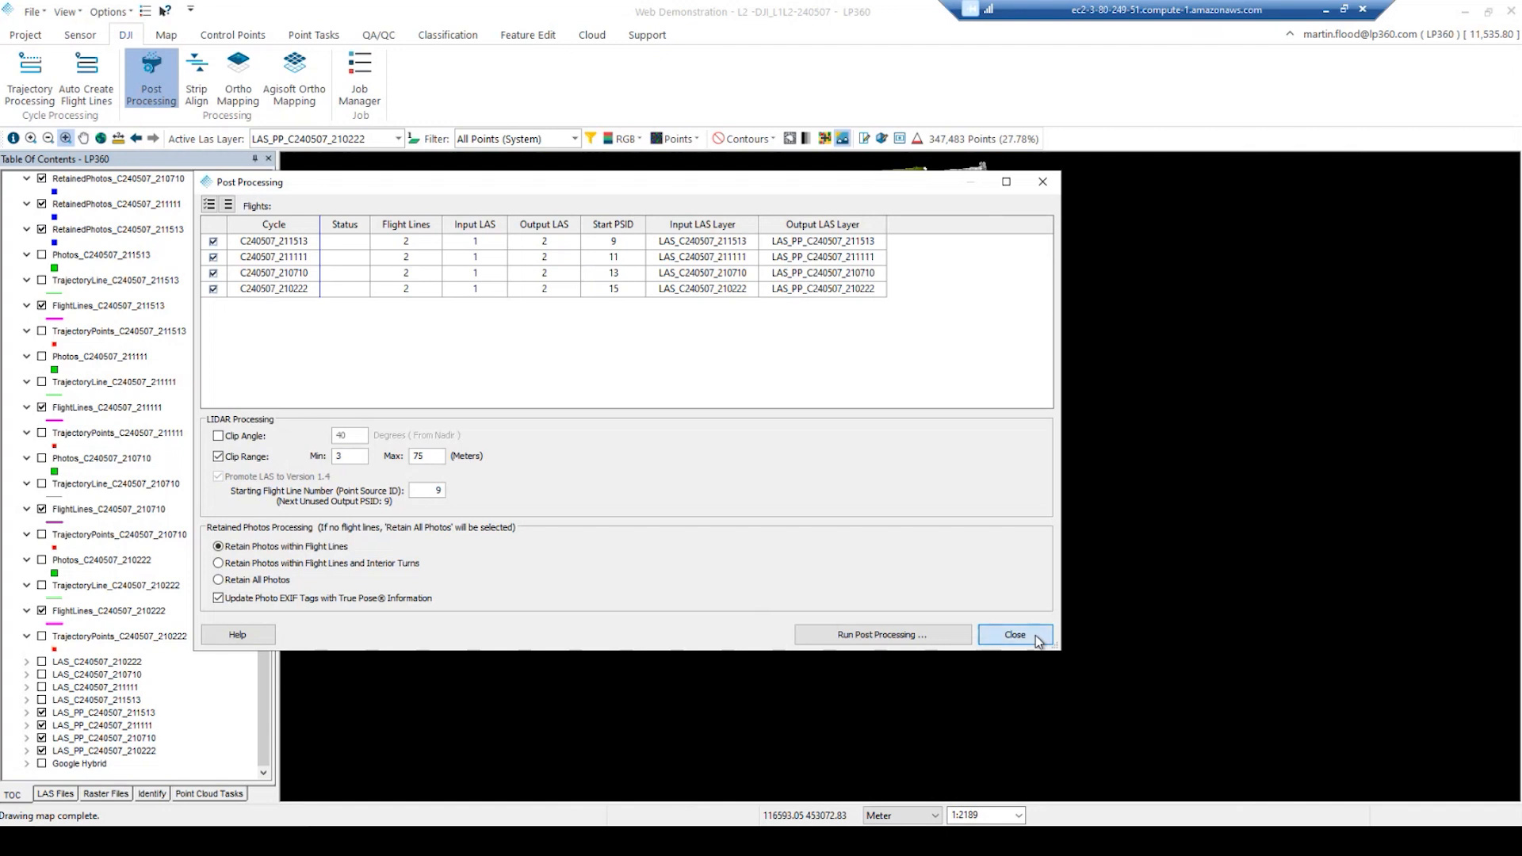